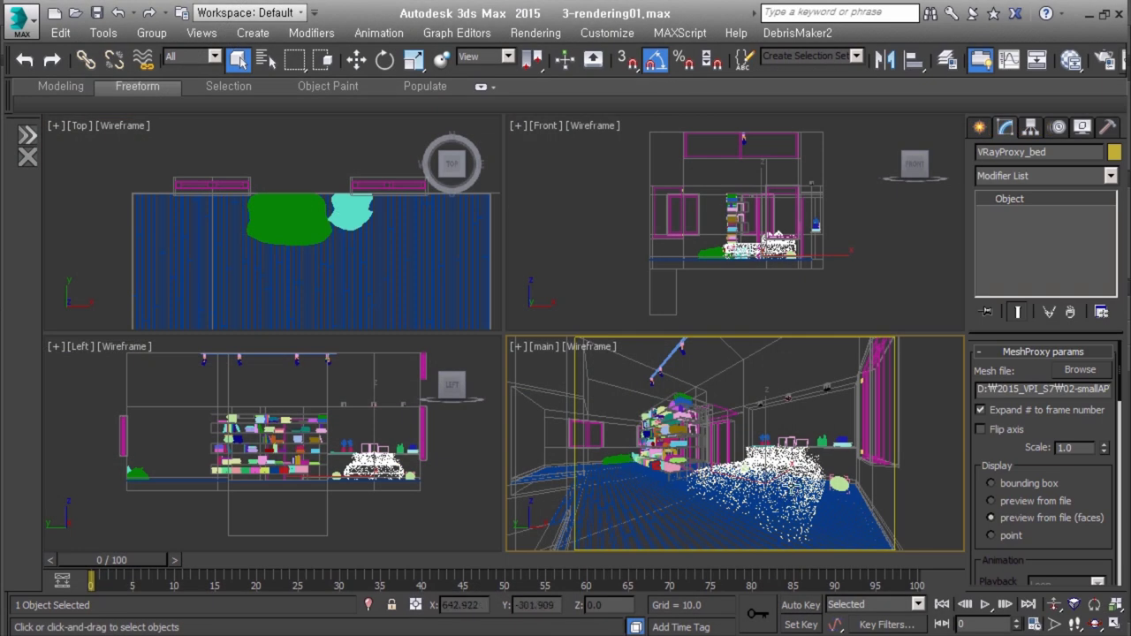
# - Inspect the bed proxy, the Fabric_ST pillows, photo frame photo002 and the round light group
pyautogui.rightClick(594, 276)
pyautogui.press('z')
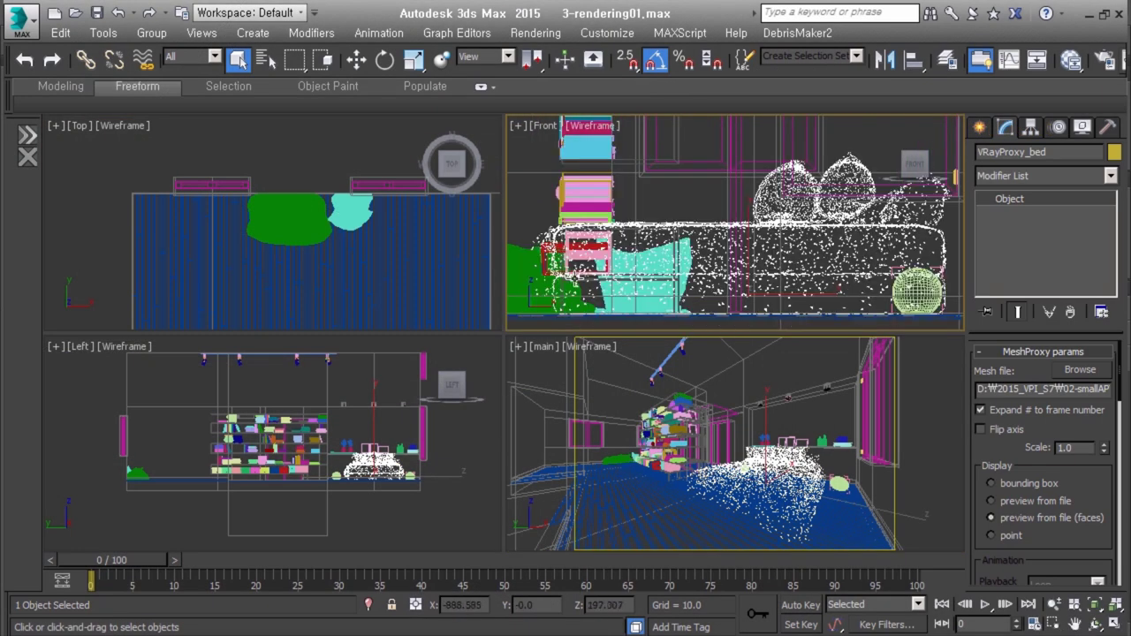
pyautogui.keyDown('alt'); pyautogui.moveTo(292, 221); pyautogui.dragTo(366, 252, button='middle'); pyautogui.keyUp('alt')
pyautogui.click(366, 253)
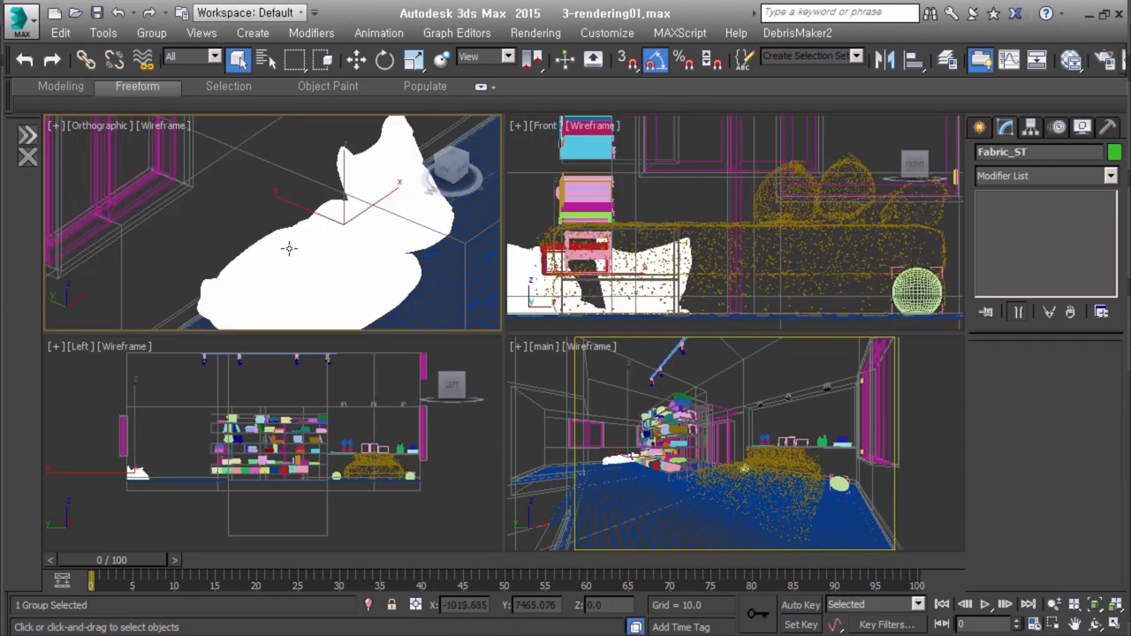
pyautogui.moveTo(289, 249)
pyautogui.keyDown('alt'); pyautogui.mouseDown(button='middle')
pyautogui.moveTo(312, 305)
pyautogui.moveTo(303, 256)
pyautogui.moveTo(384, 201)
pyautogui.moveTo(341, 214)
pyautogui.moveTo(354, 277)
pyautogui.moveTo(342, 189)
pyautogui.moveTo(337, 302)
pyautogui.moveTo(334, 271)
pyautogui.moveTo(369, 222)
pyautogui.moveTo(323, 308)
pyautogui.mouseUp(button='middle'); pyautogui.keyUp('alt')
pyautogui.click(371, 212)
pyautogui.click(335, 240)
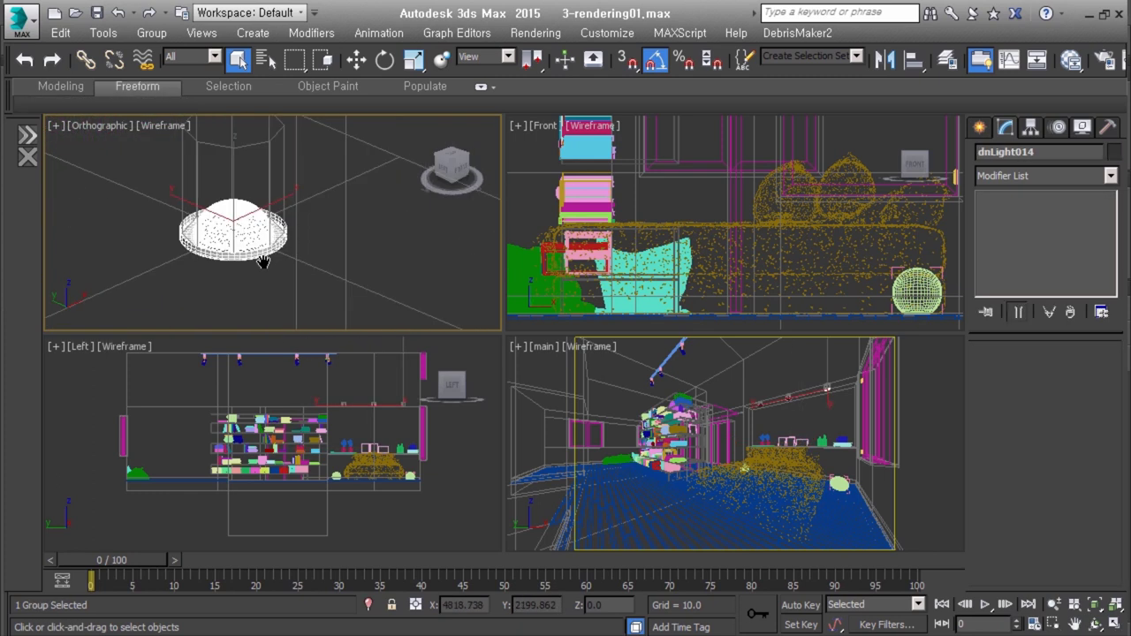
# - Draw a test plane and try polygon-level editing on it
pyautogui.click(981, 129)
pyautogui.moveTo(312, 303); pyautogui.dragTo(366, 252)
pyautogui.scroll(3, 312, 220)
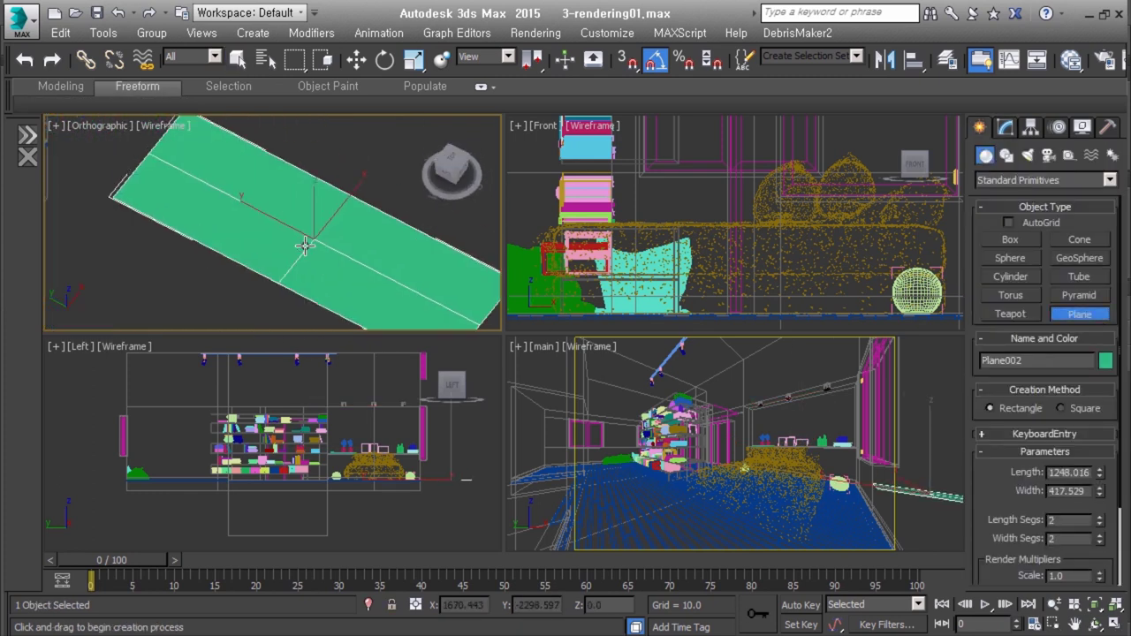
pyautogui.press('4')
pyautogui.moveTo(298, 278)
pyautogui.keyDown('alt'); pyautogui.mouseDown(button='middle')
pyautogui.moveTo(353, 310)
pyautogui.moveTo(320, 277)
pyautogui.moveTo(315, 209)
pyautogui.mouseUp(button='middle'); pyautogui.keyUp('alt')
pyautogui.press('4')
pyautogui.moveTo(304, 266)
pyautogui.keyDown('alt'); pyautogui.mouseDown(button='middle')
pyautogui.moveTo(355, 216)
pyautogui.moveTo(308, 276)
pyautogui.moveTo(218, 289)
pyautogui.moveTo(406, 304)
pyautogui.mouseUp(button='middle'); pyautogui.keyUp('alt')
# - Delete Plane002 and hide geometry so only lights and helpers remain visible
pyautogui.press('Delete')
pyautogui.hotkey('shift', 'g')
pyautogui.hotkey('shift', 'l')
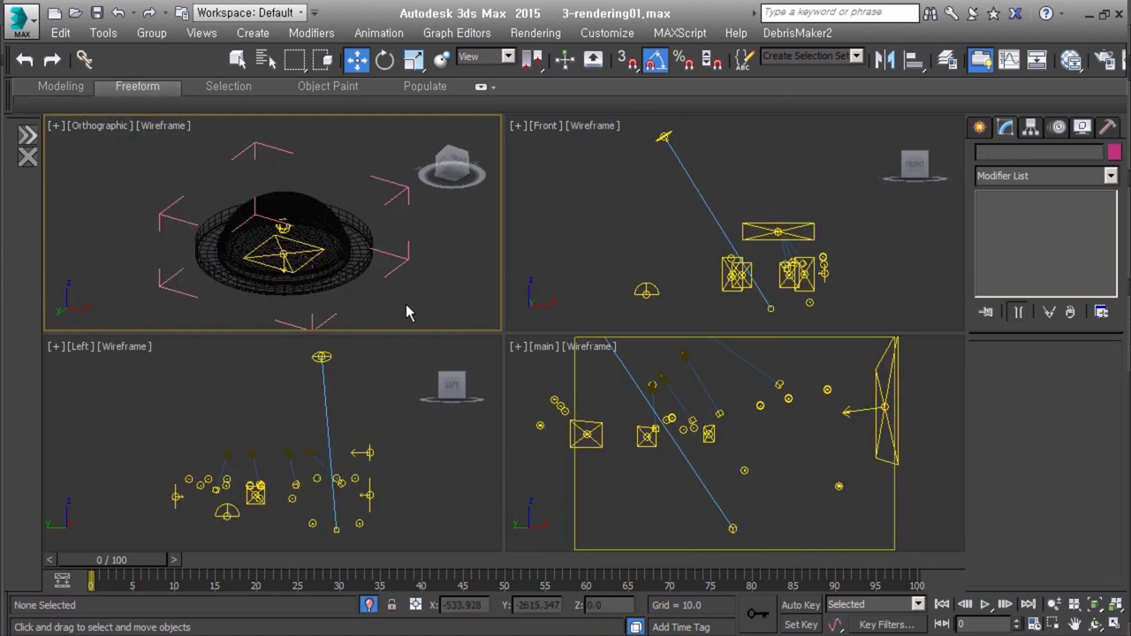
# - With the Lights filter, include C_light011, C_light012 and dnLight011–dnLight014 in VRayLight018
pyautogui.click(190, 55)
pyautogui.click(189, 126)
pyautogui.click(285, 209)
pyautogui.scroll(2, 398, 195)
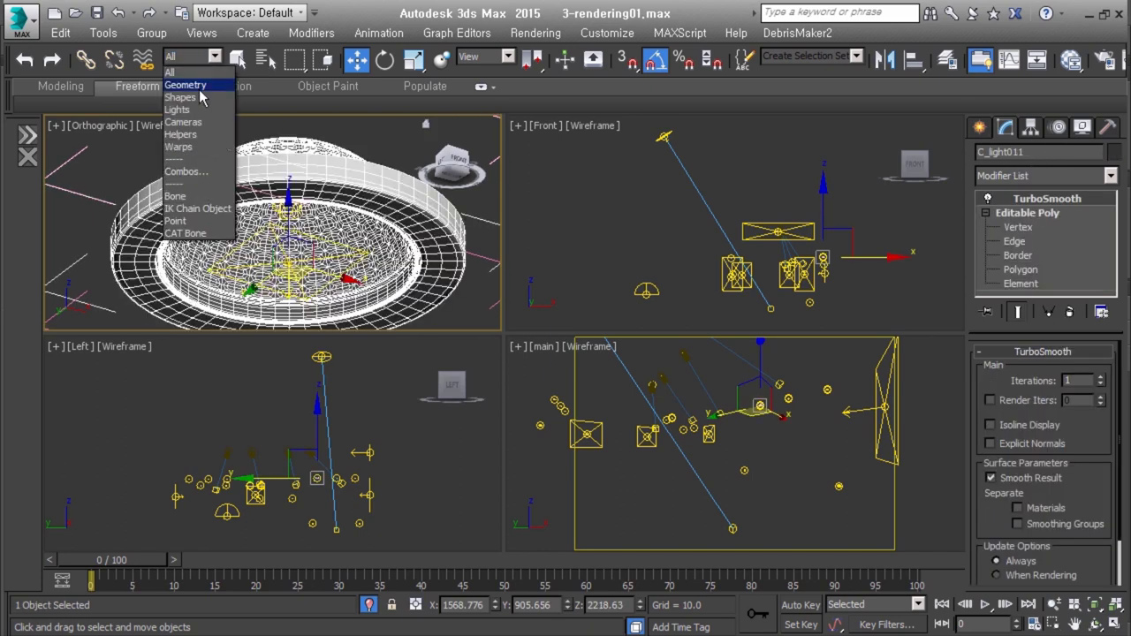
pyautogui.click(1072, 382)
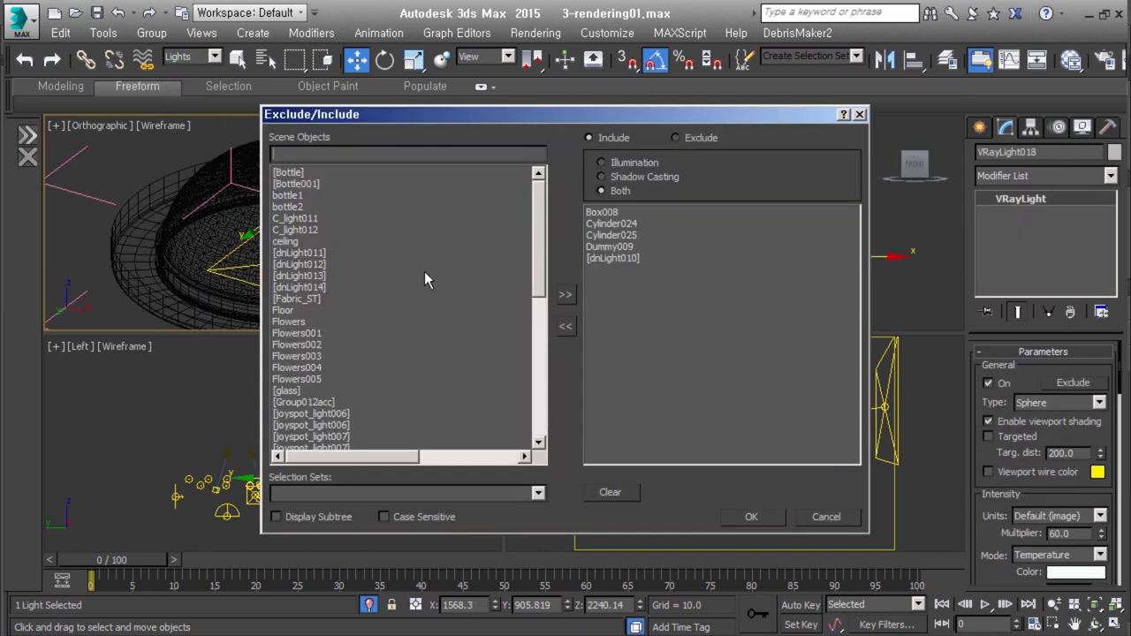
pyautogui.moveTo(294, 218); pyautogui.dragTo(299, 287)
pyautogui.scroll(-8, 369, 371)
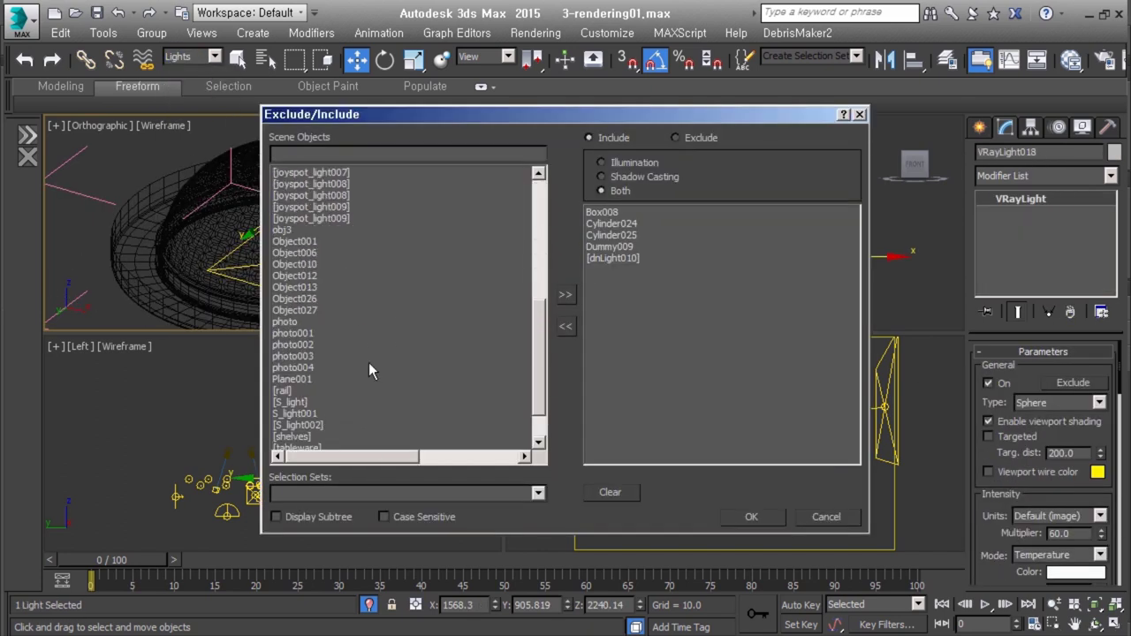
pyautogui.click(566, 294)
pyautogui.click(750, 516)
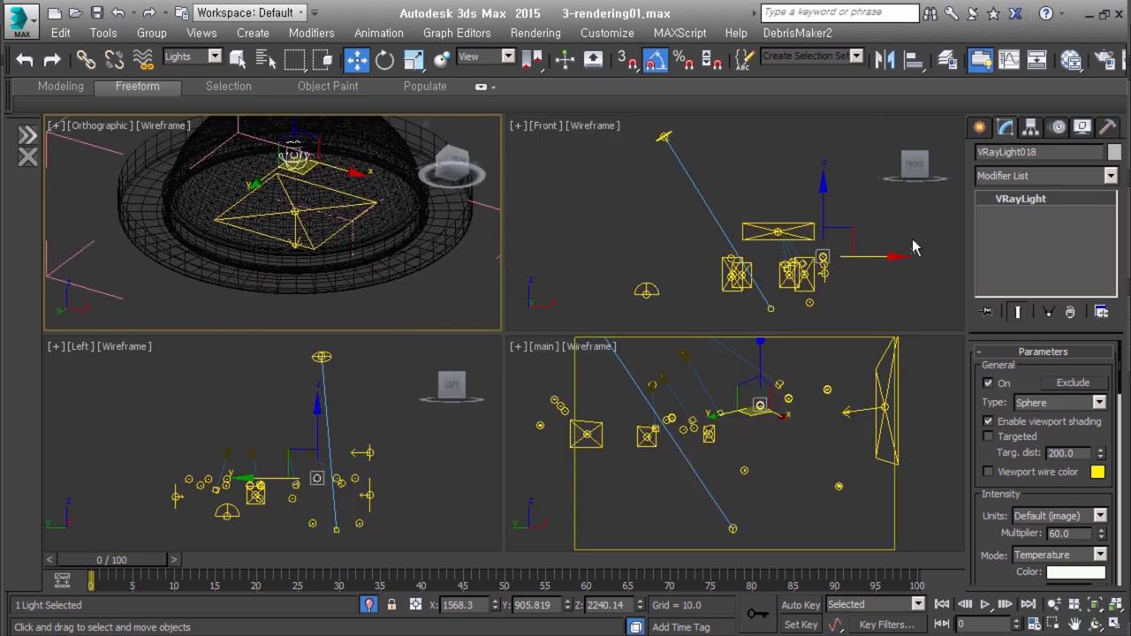
# - Reset the selection filter to All and review the dome light VRayLight018's parameters
pyautogui.click(193, 55)
pyautogui.click(186, 68)
pyautogui.keyDown('alt'); pyautogui.moveTo(355, 238); pyautogui.dragTo(246, 237, button='middle'); pyautogui.keyUp('alt')
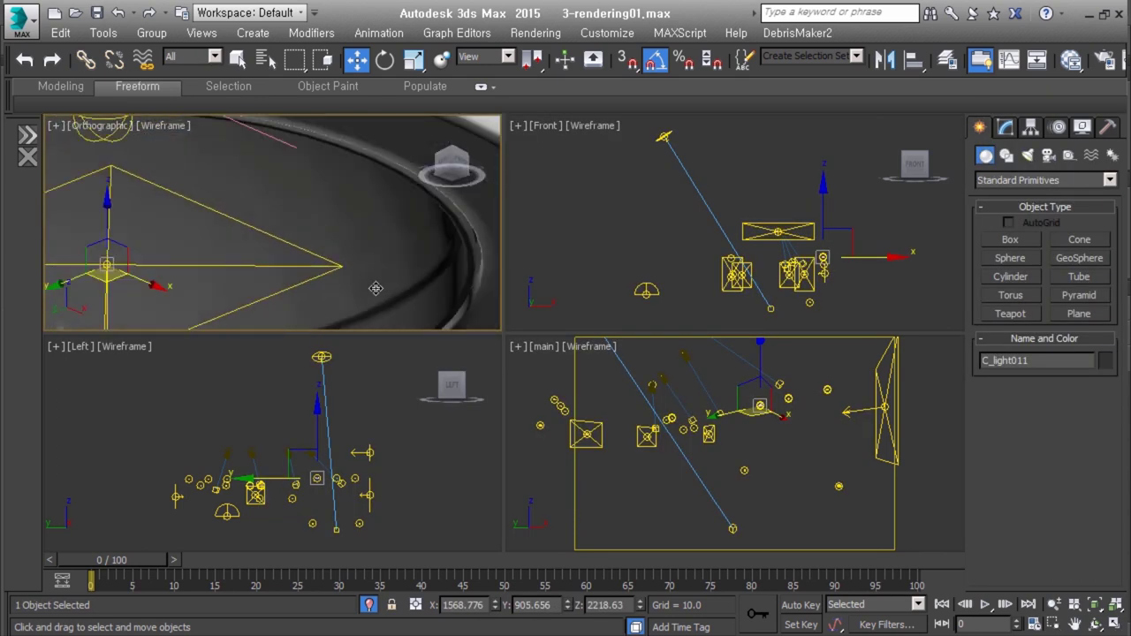
pyautogui.click(246, 237)
pyautogui.click(1004, 127)
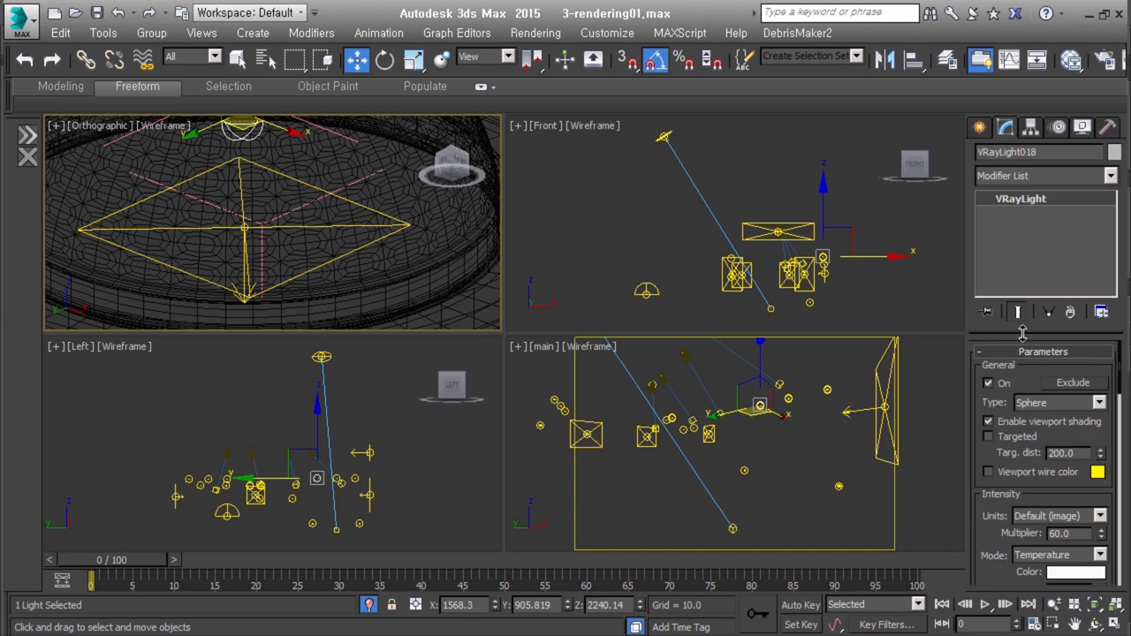
pyautogui.scroll(-3, 1081, 422)
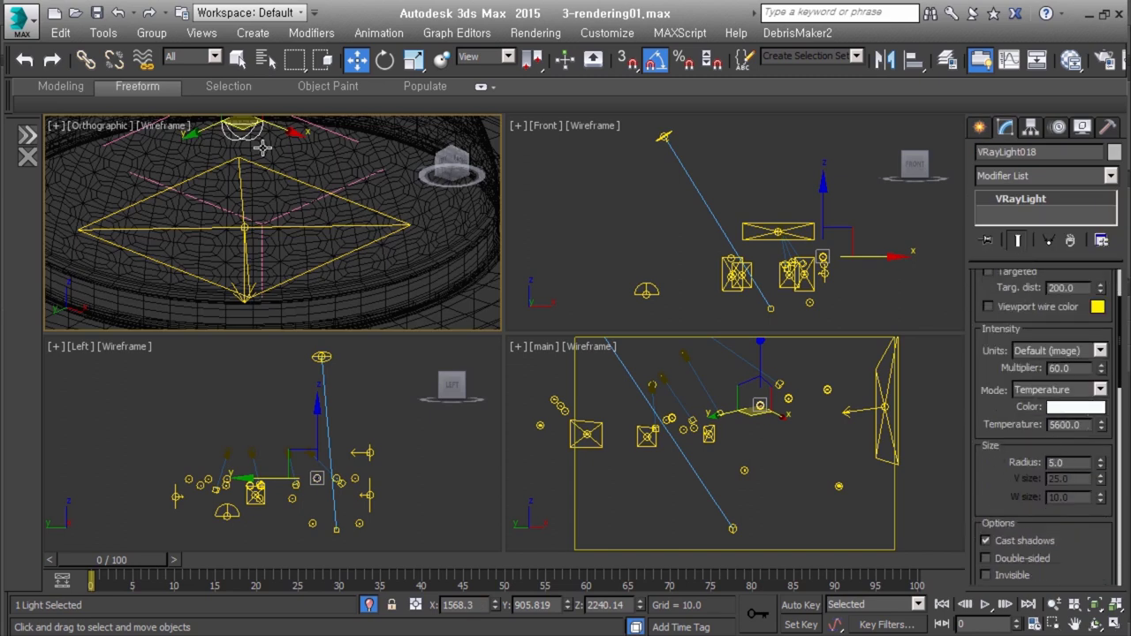
# - Raise the up020 rectangle light's Directional value from 0.35 to 0.45
pyautogui.click(250, 226)
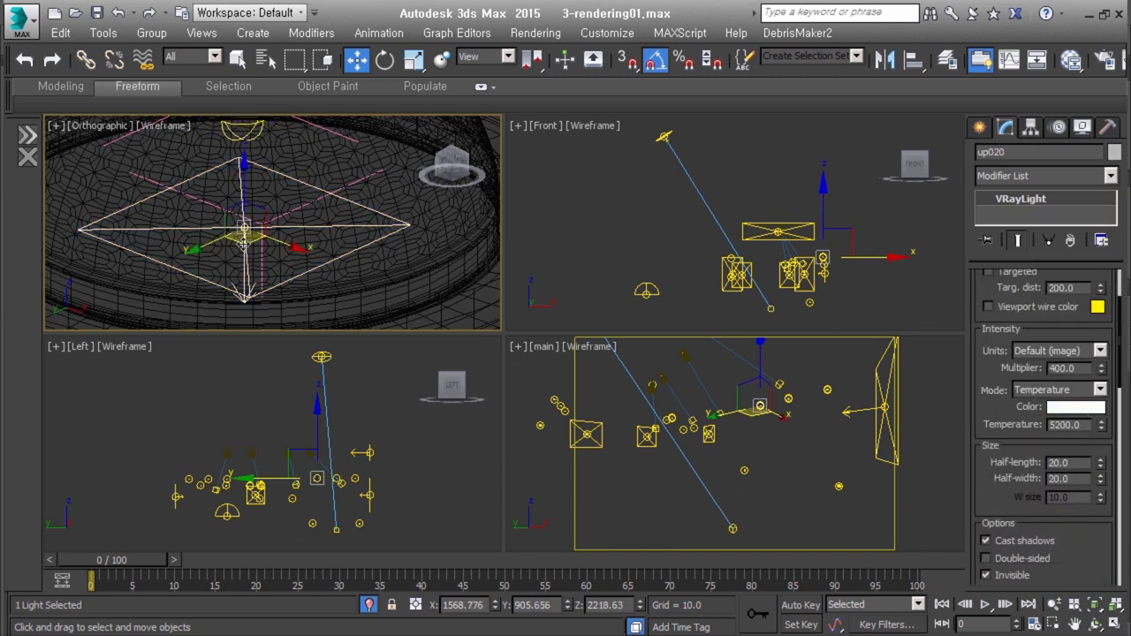
pyautogui.moveTo(250, 227); pyautogui.dragTo(274, 186, button='middle')
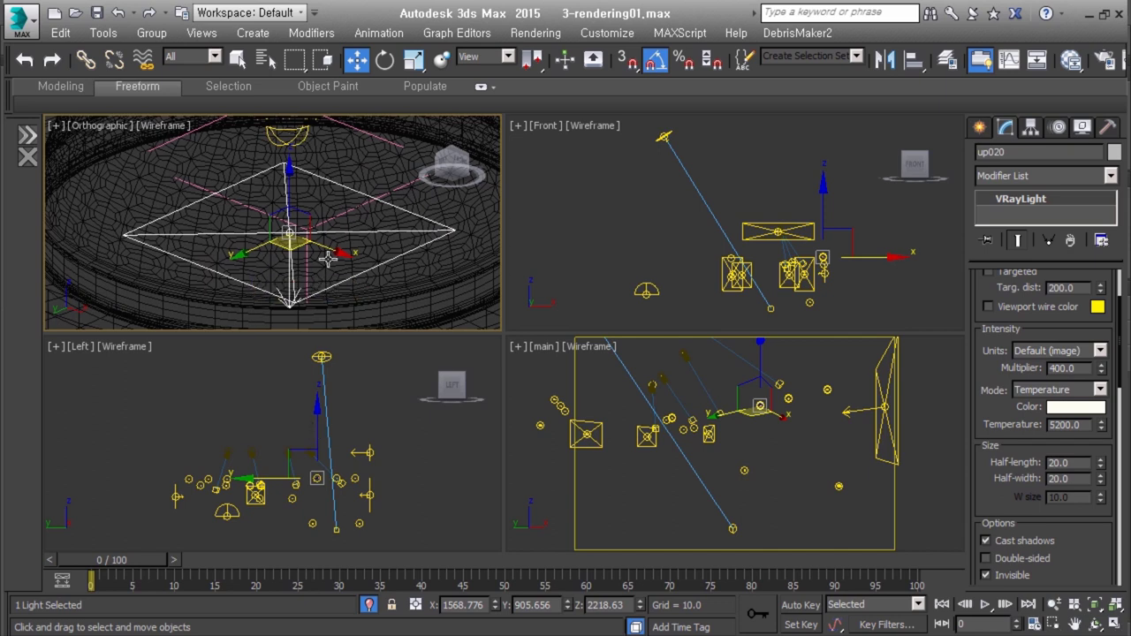
pyautogui.moveTo(1000, 363); pyautogui.dragTo(988, 493)
pyautogui.scroll(-3, 994, 477)
pyautogui.scroll(-2, 1007, 424)
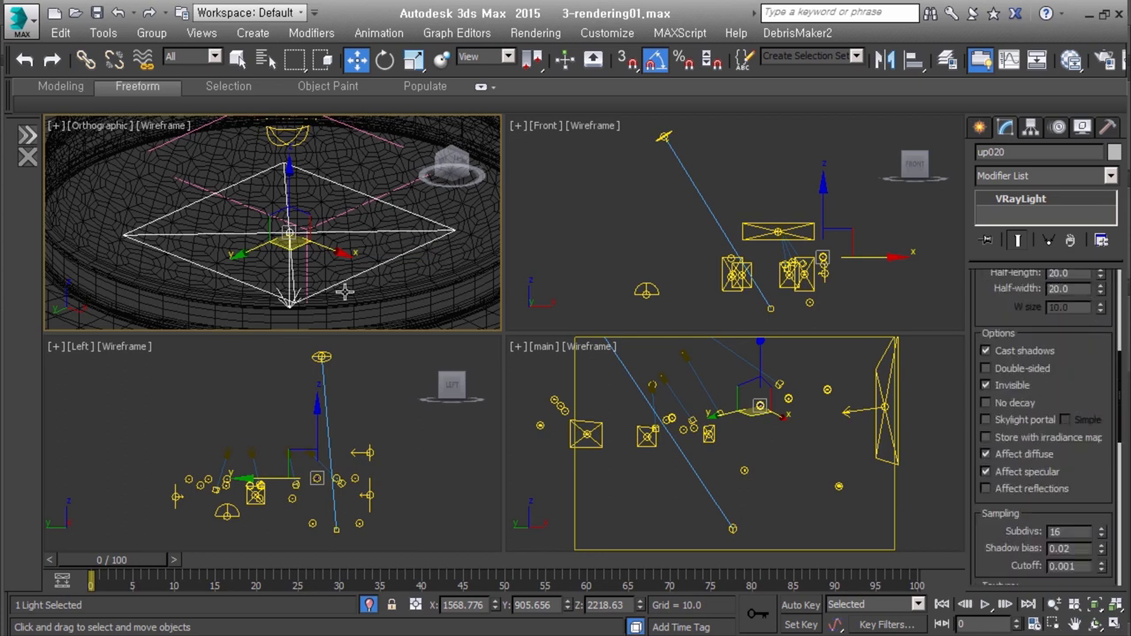
pyautogui.scroll(-2, 1026, 380)
# - Switch to the front view and isolate the dnLight012 group
pyautogui.hotkey('shift', 'z')
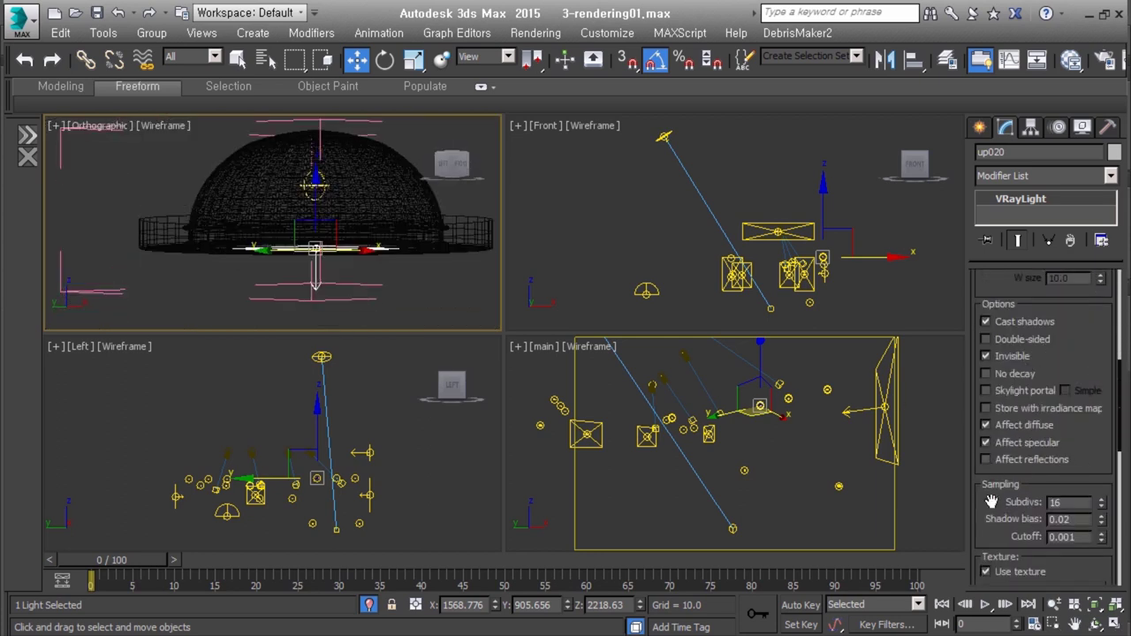
pyautogui.scroll(-2, 1084, 463)
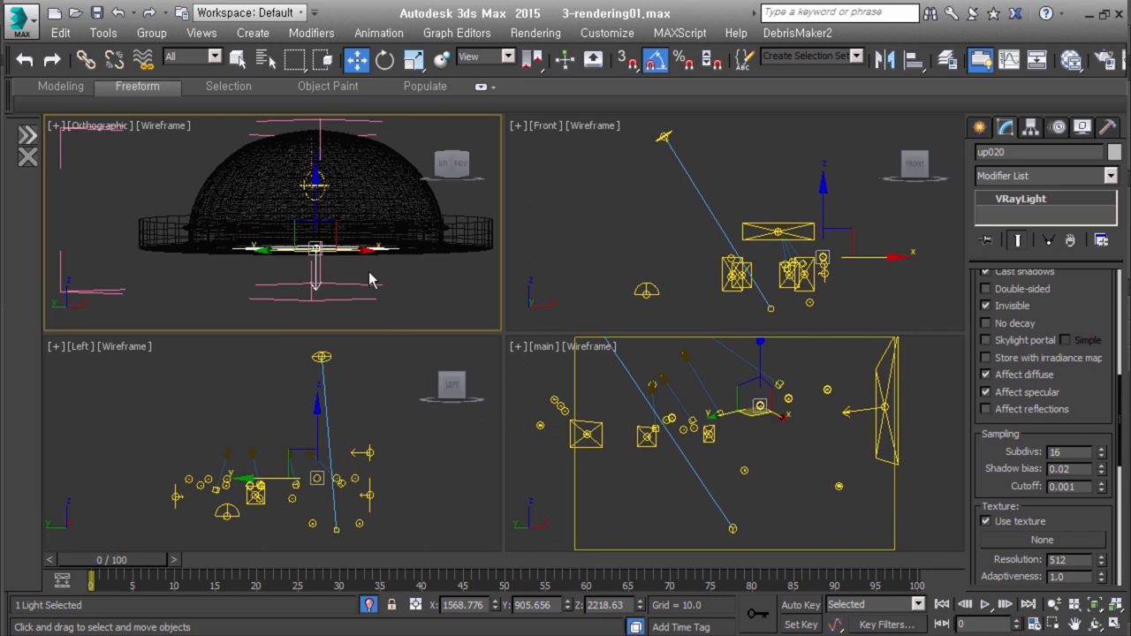
pyautogui.scroll(-5, 1016, 446)
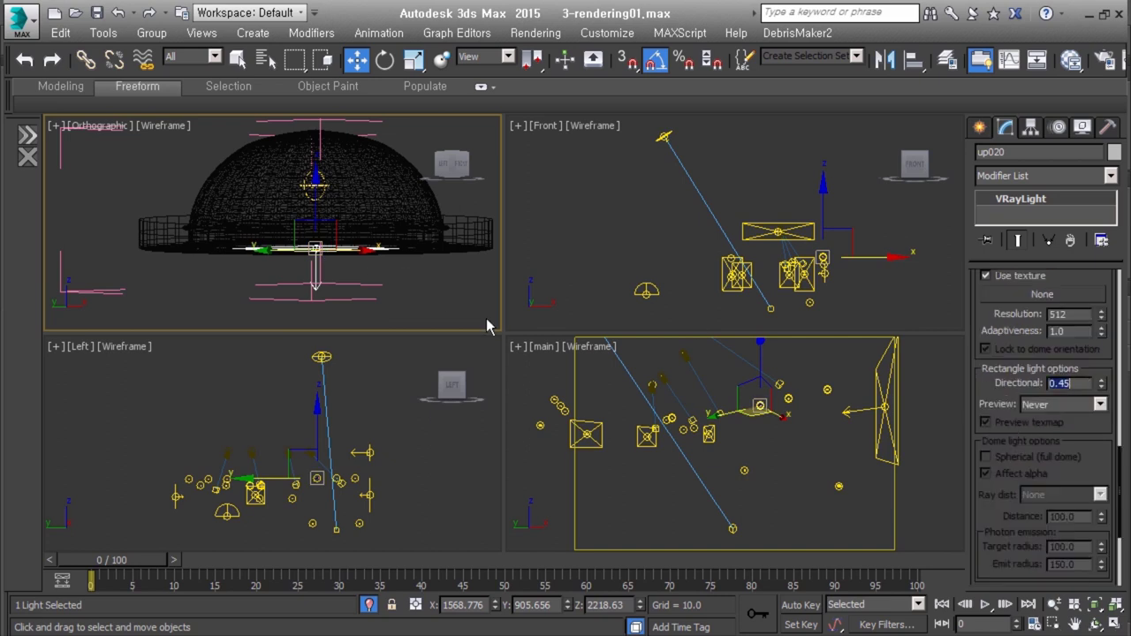
pyautogui.click(353, 271)
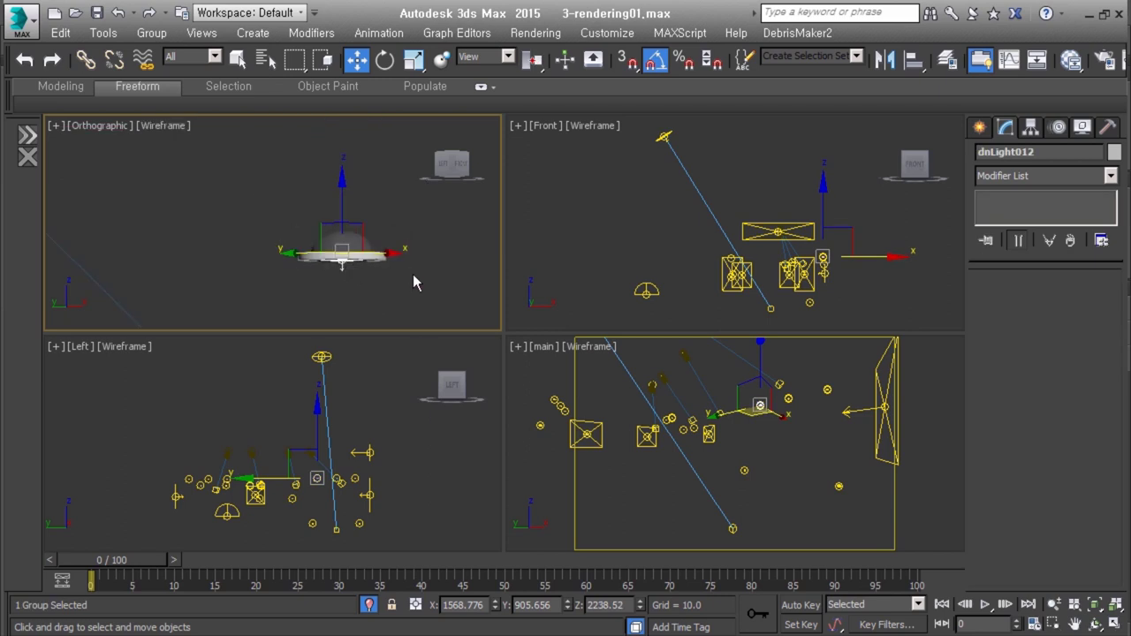
# - Exit isolate mode and review the VRayLight001 and stairlight01 parameters
pyautogui.hotkey('alt', 'q')
pyautogui.keyDown('alt'); pyautogui.moveTo(413, 283); pyautogui.dragTo(292, 228, button='middle'); pyautogui.keyUp('alt')
pyautogui.click(292, 229)
pyautogui.scroll(5, 1093, 468)
pyautogui.scroll(2, 1079, 517)
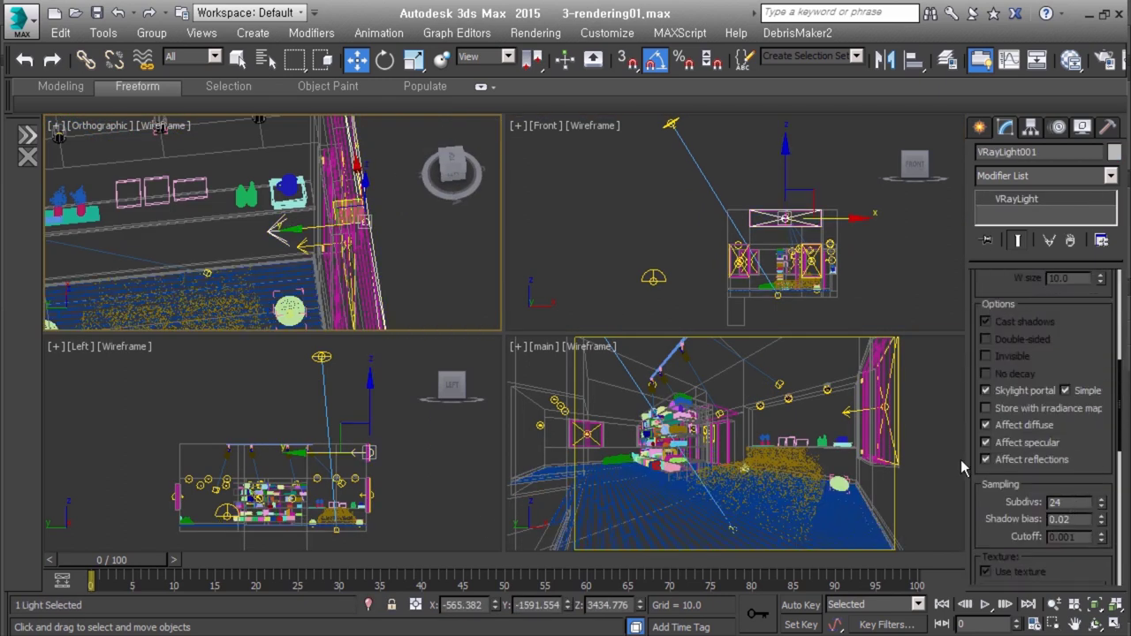
pyautogui.moveTo(296, 292)
pyautogui.mouseDown(button='middle')
pyautogui.moveTo(296, 216)
pyautogui.moveTo(265, 289)
pyautogui.mouseUp(button='middle')
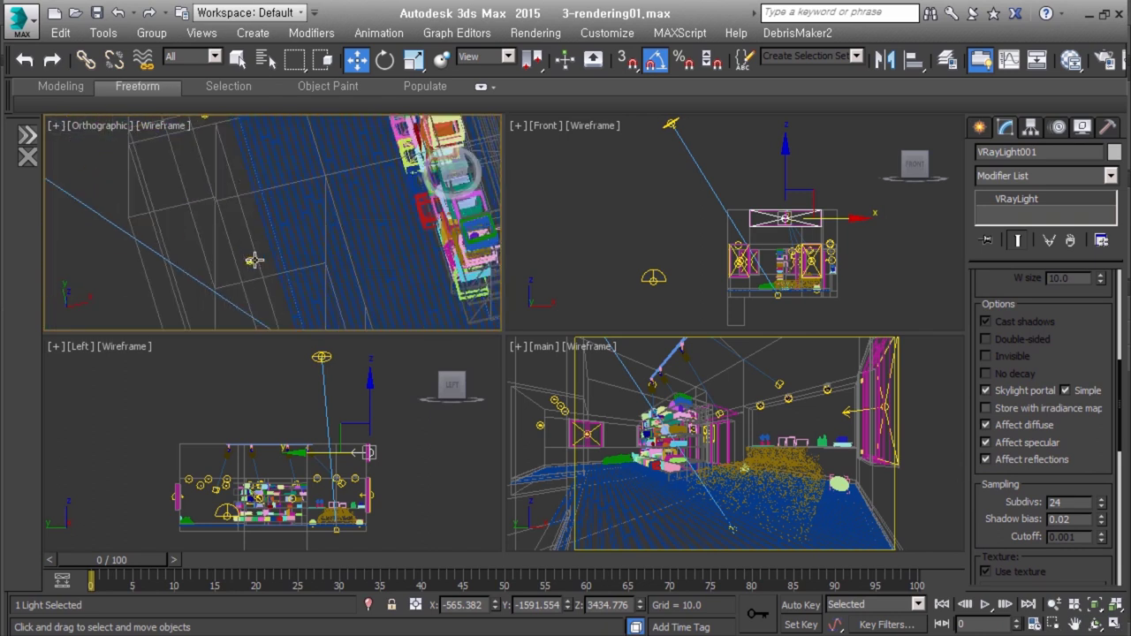
pyautogui.click(264, 289)
# - Review the VRayLight005, spot004 and stairlight003 light parameters
pyautogui.scroll(3, 1079, 431)
pyautogui.scroll(3, 1078, 431)
pyautogui.keyDown('alt'); pyautogui.moveTo(265, 221); pyautogui.dragTo(290, 252, button='middle'); pyautogui.keyUp('alt')
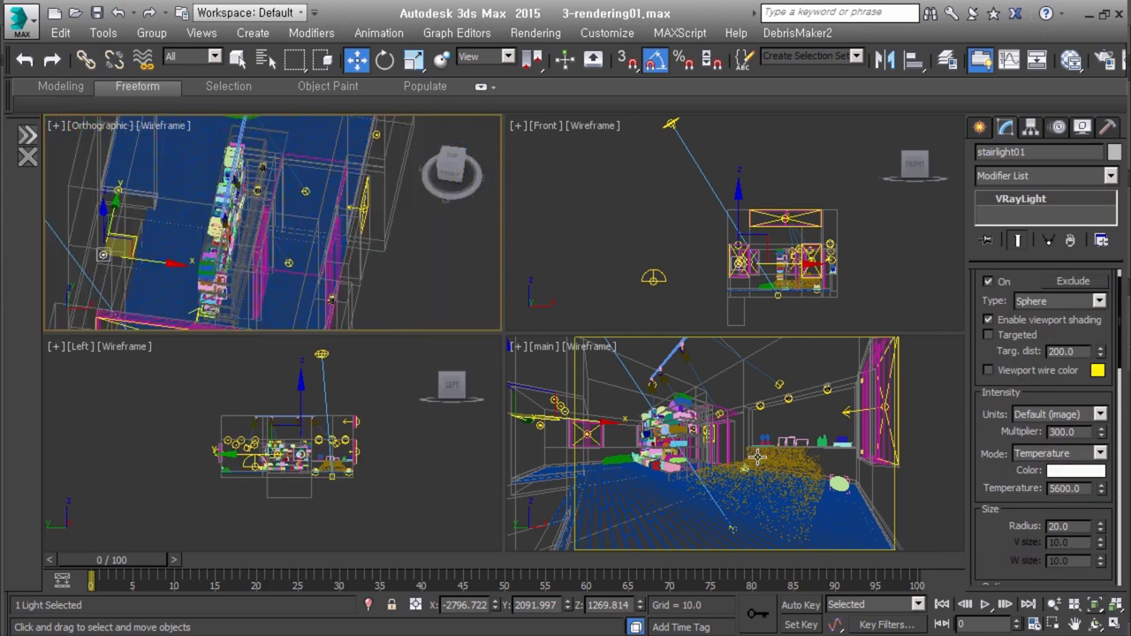
pyautogui.keyDown('alt'); pyautogui.moveTo(289, 253); pyautogui.dragTo(305, 232, button='middle'); pyautogui.keyUp('alt')
pyautogui.click(309, 228)
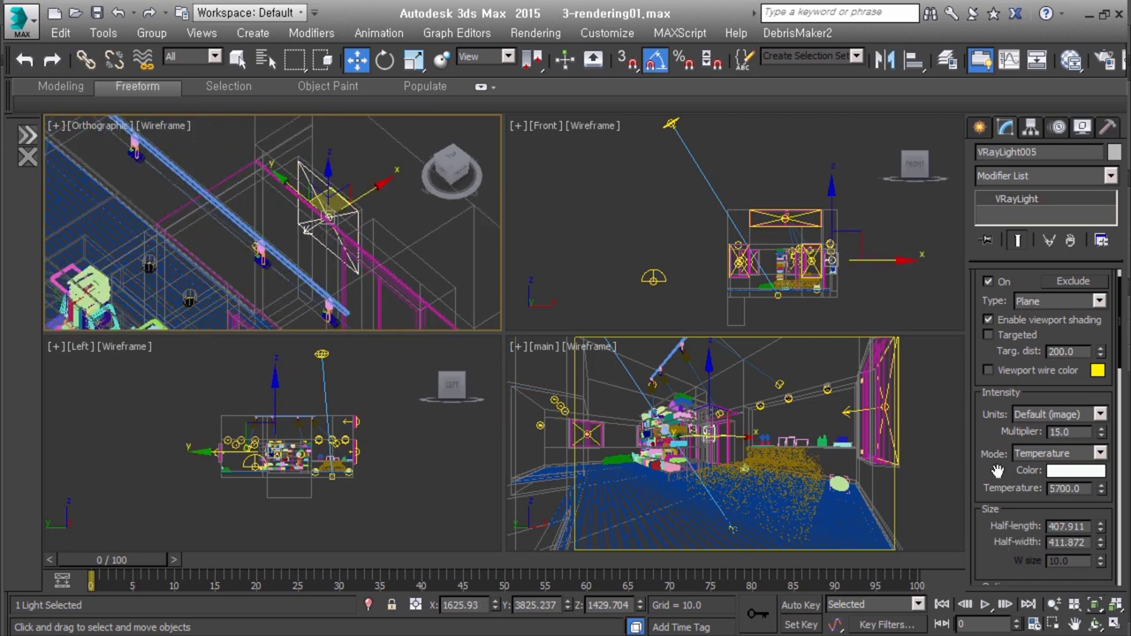
pyautogui.click(301, 183)
pyautogui.press('z')
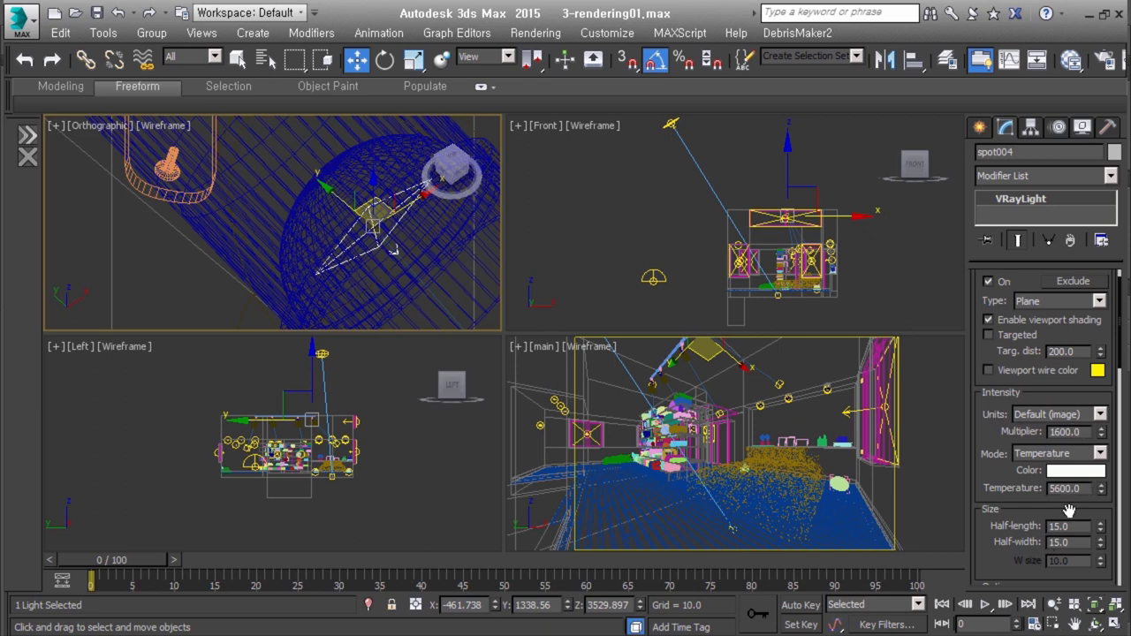
pyautogui.scroll(-5, 1069, 511)
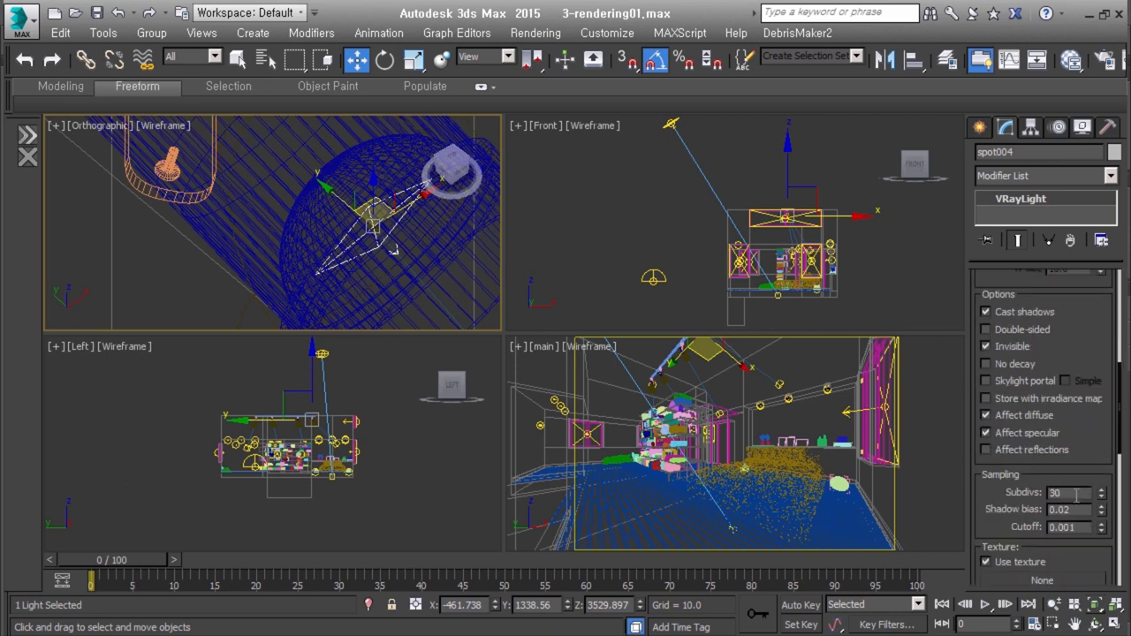
pyautogui.scroll(-5, 382, 295)
pyautogui.click(311, 193)
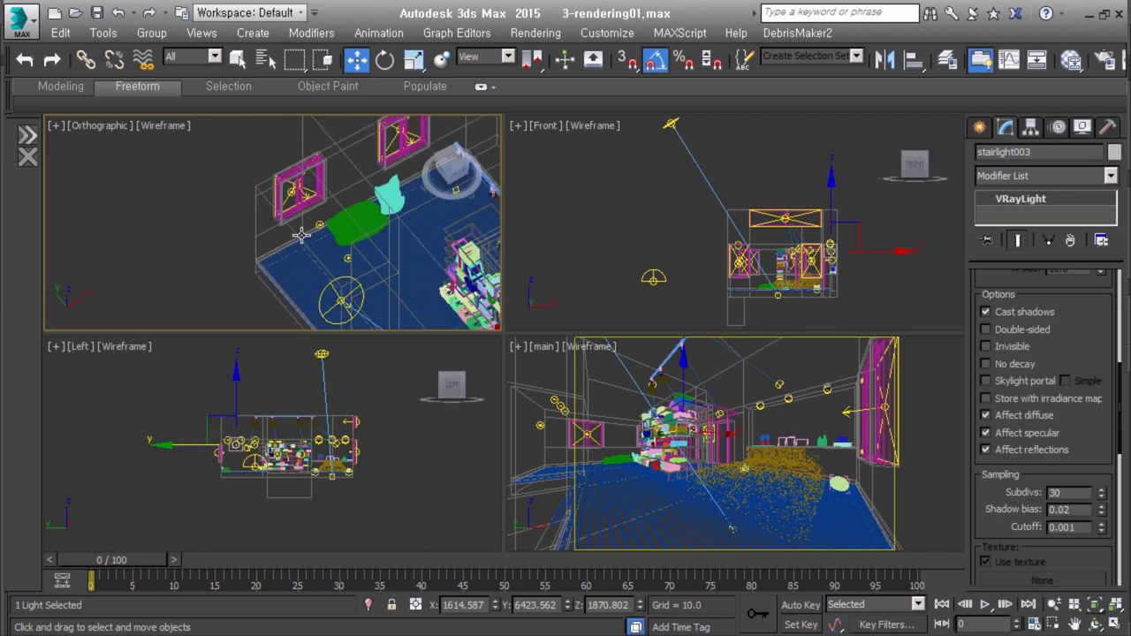
# - Check up024, then open VRayLight023's VRayHDRI texture in the Slate Material Editor
pyautogui.scroll(5, 311, 193)
pyautogui.keyDown('alt'); pyautogui.moveTo(295, 223); pyautogui.dragTo(321, 177, button='middle'); pyautogui.keyUp('alt')
pyautogui.click(332, 212)
pyautogui.keyDown('alt'); pyautogui.moveTo(334, 215); pyautogui.dragTo(204, 265, button='middle'); pyautogui.keyUp('alt')
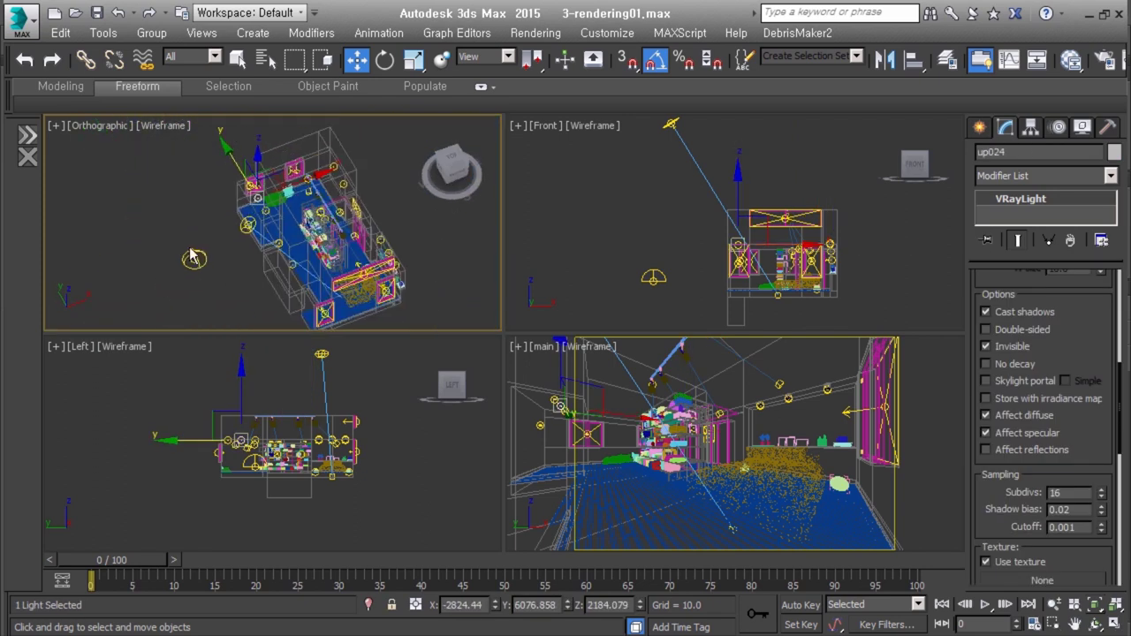
pyautogui.click(195, 259)
pyautogui.press('z')
pyautogui.scroll(-3, 1043, 397)
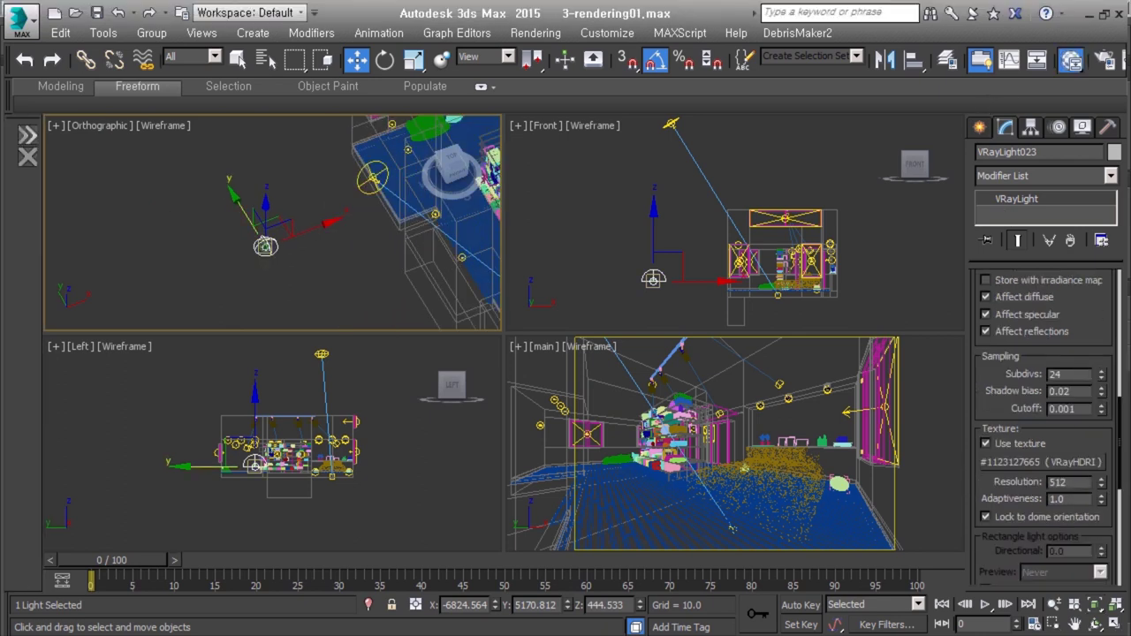
pyautogui.click(1072, 64)
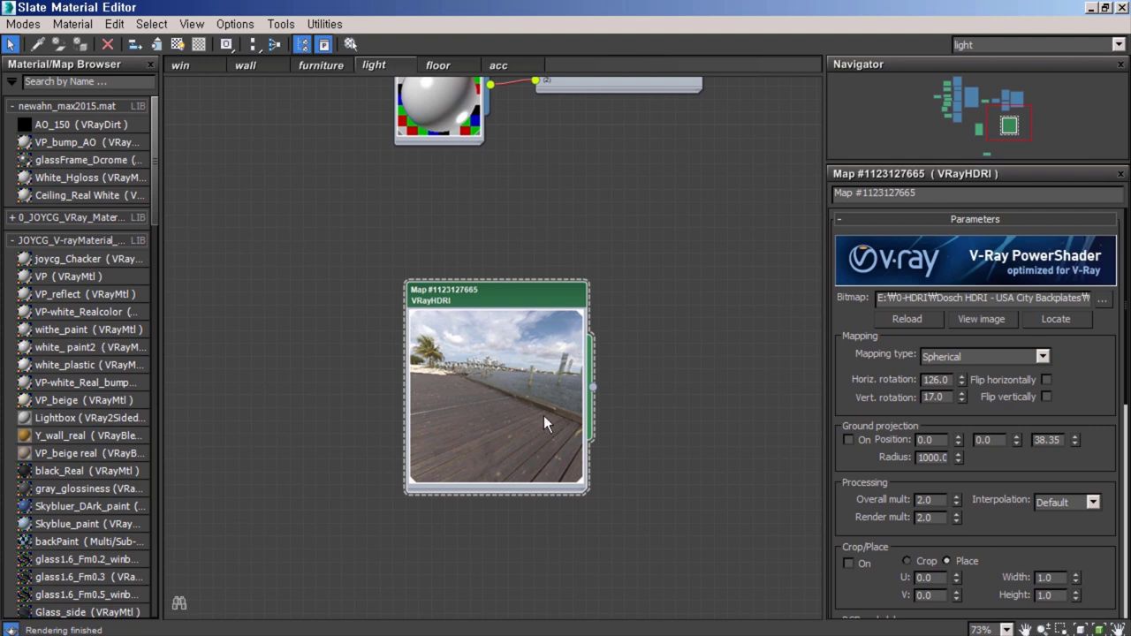
# - Minimize the Slate editor and hide all geometry, leaving lights and cameras
pyautogui.click(1104, 7)
pyautogui.moveTo(496, 106); pyautogui.dragTo(576, 81)
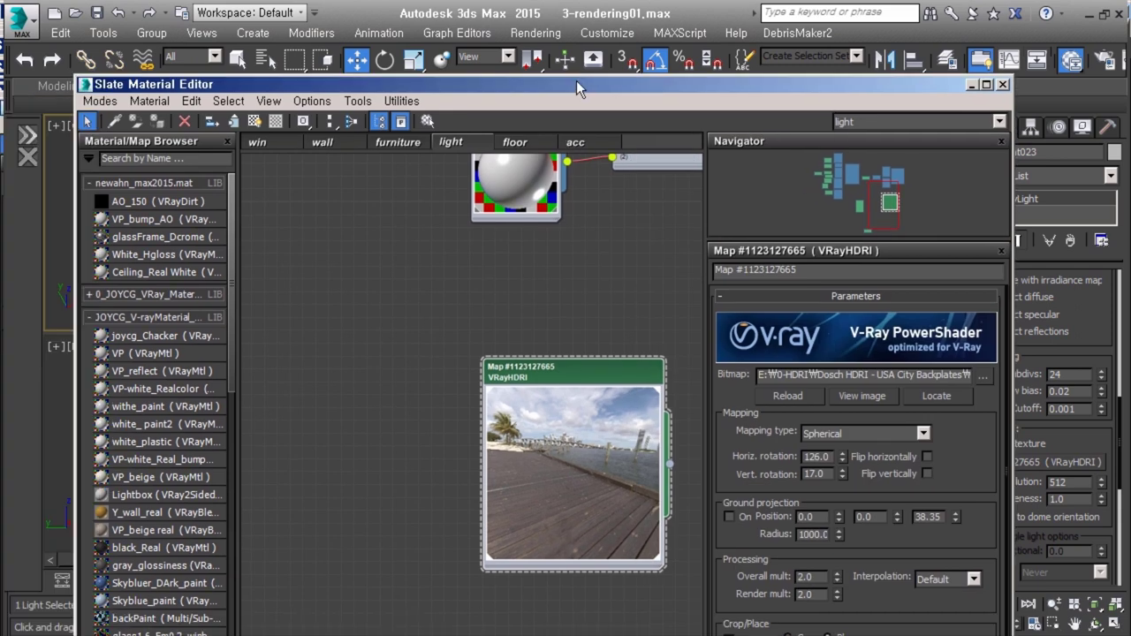
pyautogui.click(971, 83)
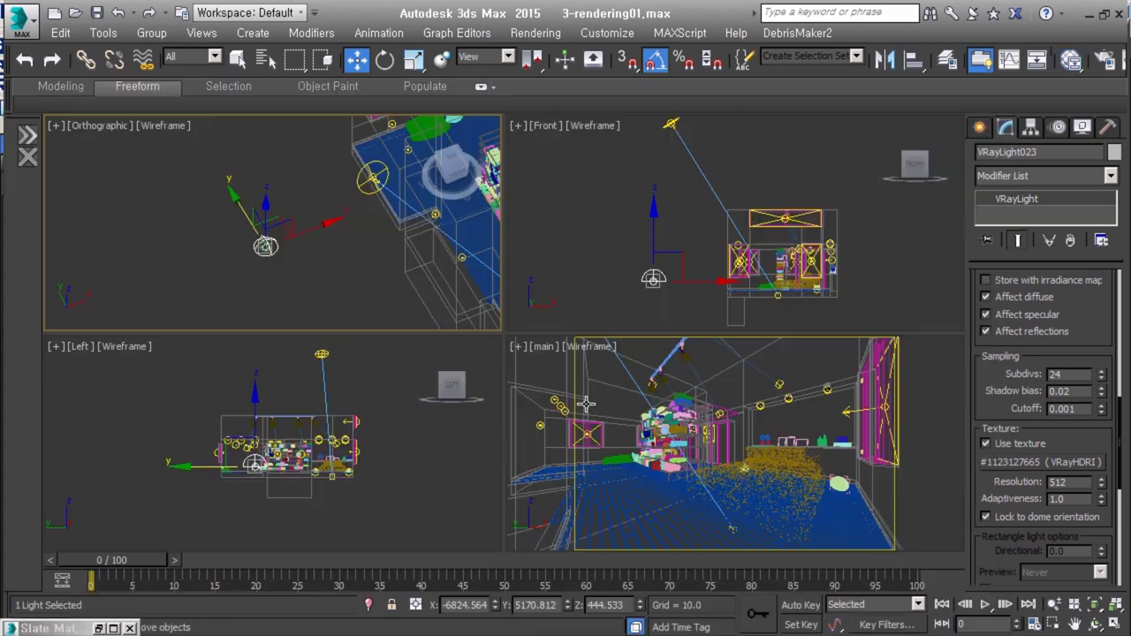
pyautogui.hotkey('shift', 'g')
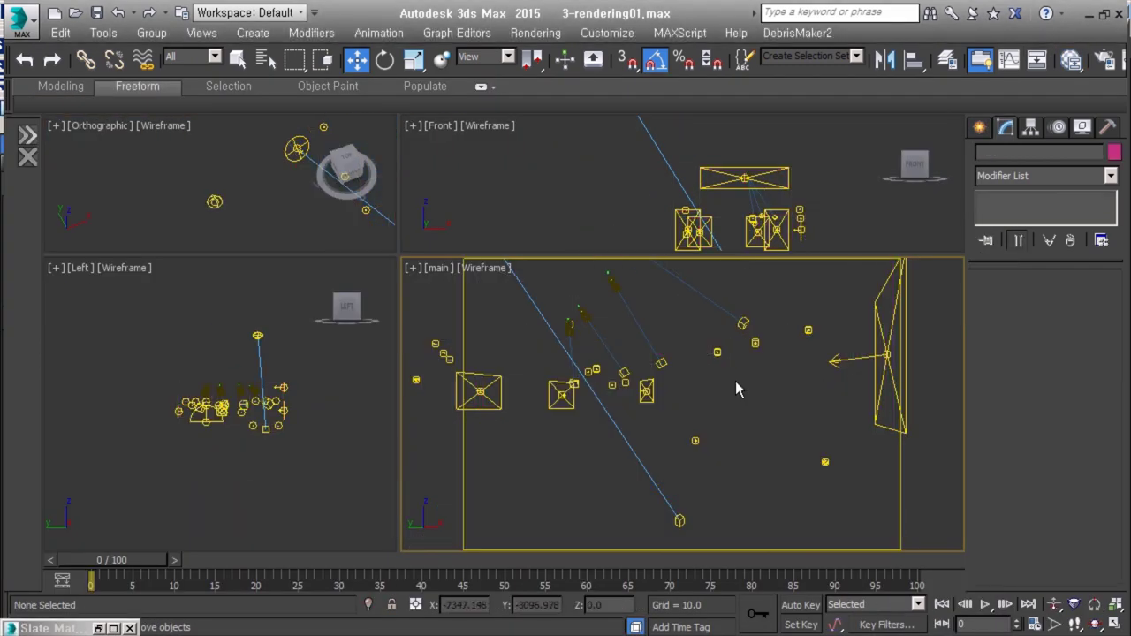
# - Rename the VRayHDRI map to HDRI_H126,V17 and assign it as the Environment Map
pyautogui.press('8')
pyautogui.press('m')
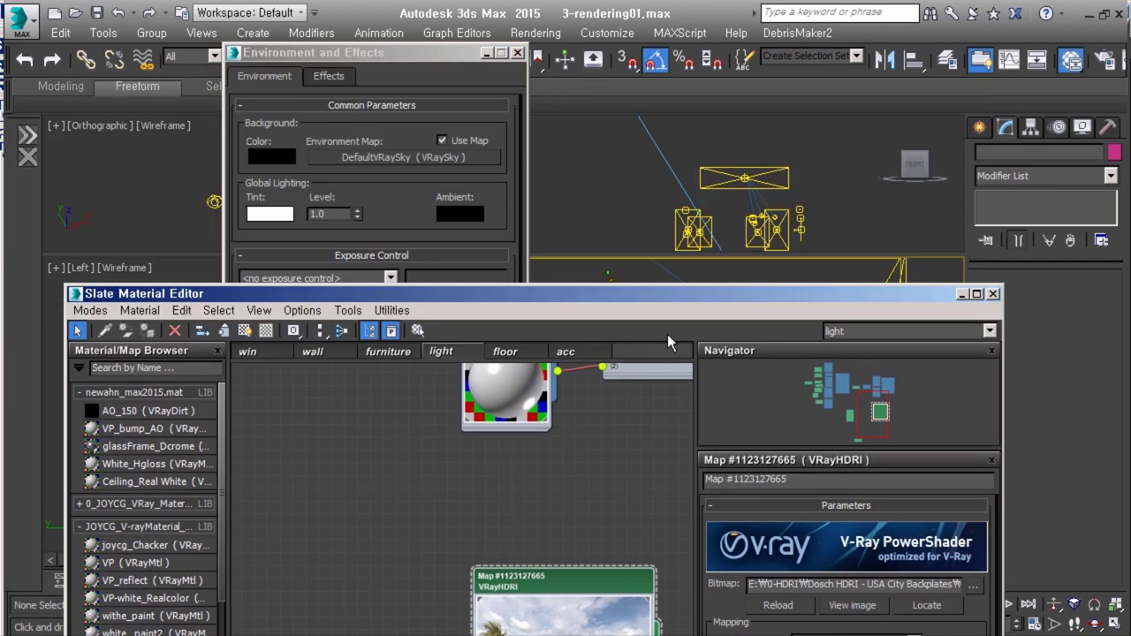
pyautogui.write('I_H126,V17')
pyautogui.press('Return')
pyautogui.rightClick(714, 564)
pyautogui.rightClick(713, 581)
pyautogui.moveTo(531, 193); pyautogui.dragTo(644, 108)
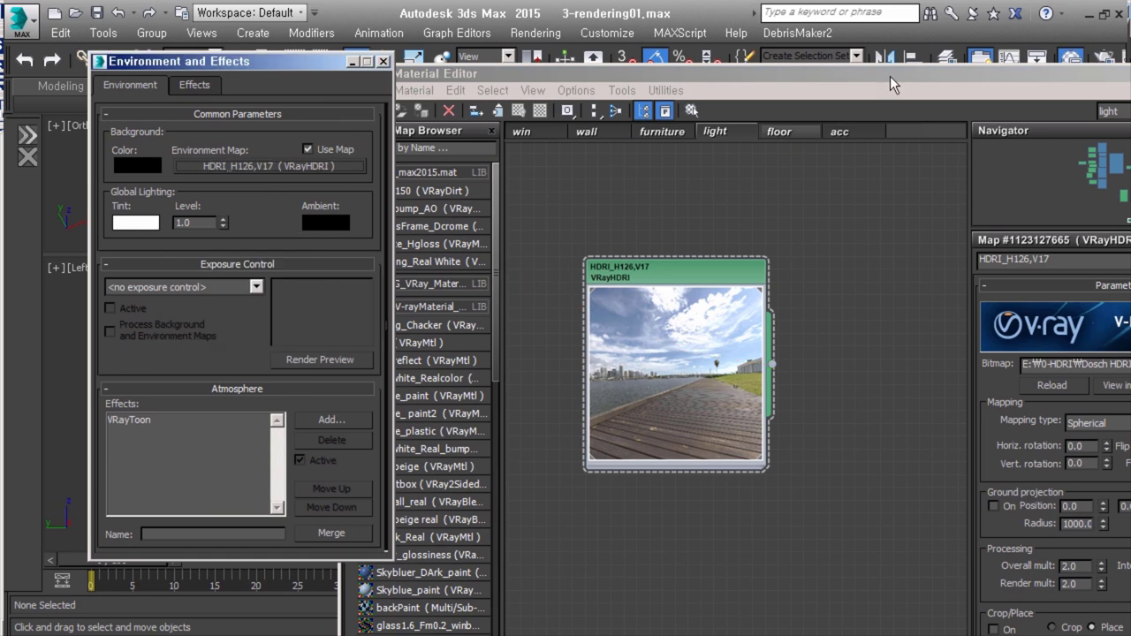
pyautogui.moveTo(890, 76); pyautogui.dragTo(165, 44)
# - Show the environment HDRI as viewport background, rotated 136 horizontal and 19 vertical
pyautogui.hotkey('alt', 'b')
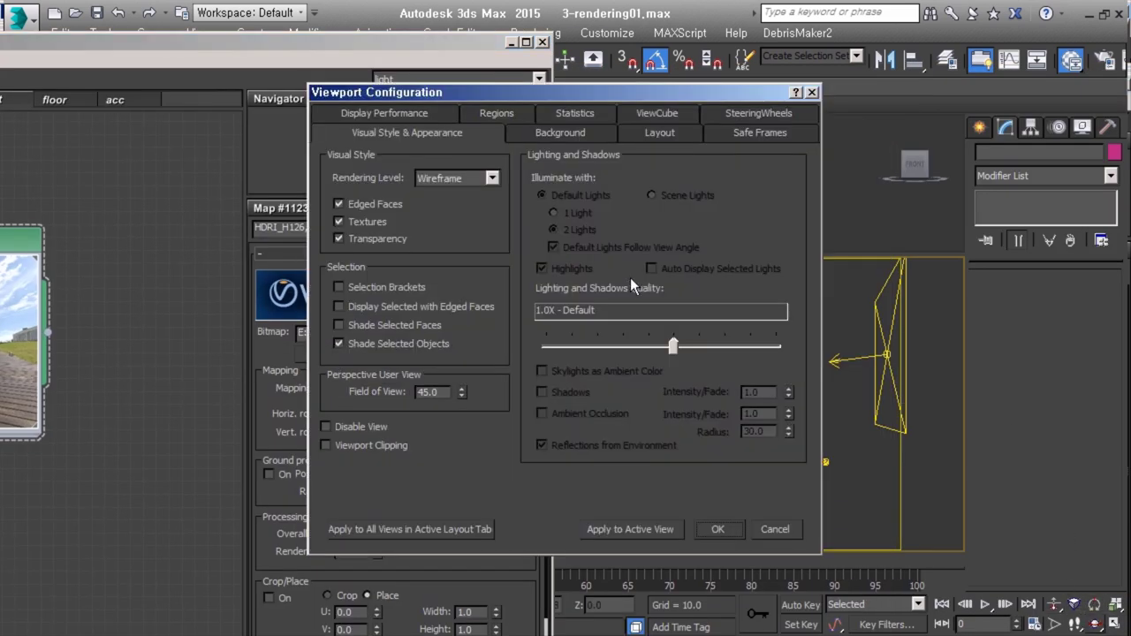
pyautogui.moveTo(566, 93); pyautogui.dragTo(750, 114)
pyautogui.click(740, 155)
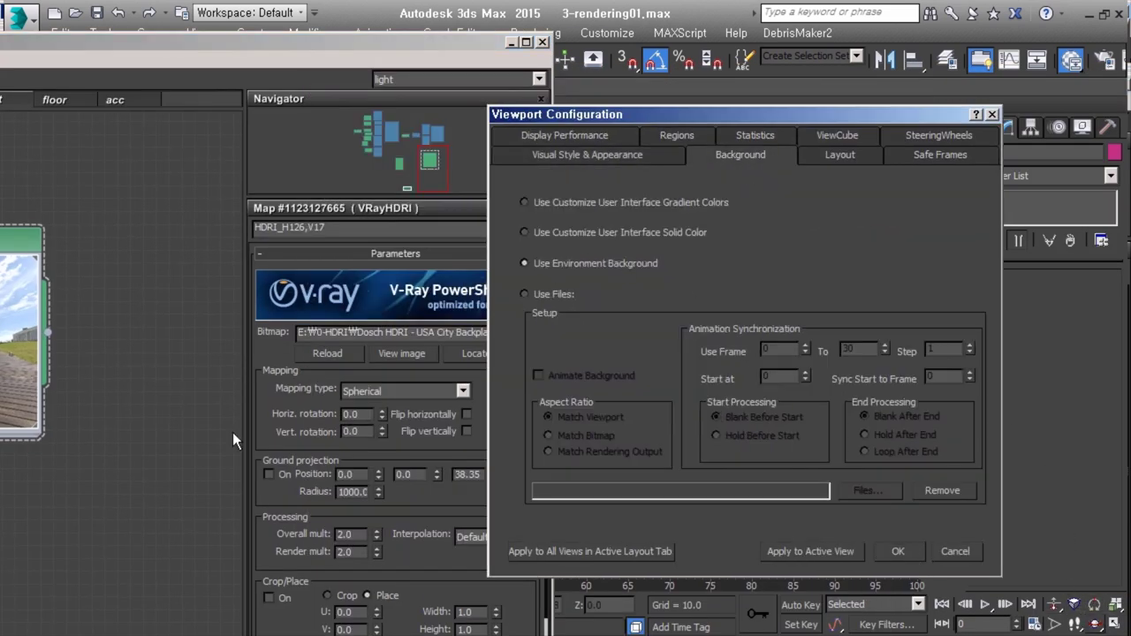
pyautogui.click(898, 552)
pyautogui.moveTo(452, 42); pyautogui.dragTo(233, 51)
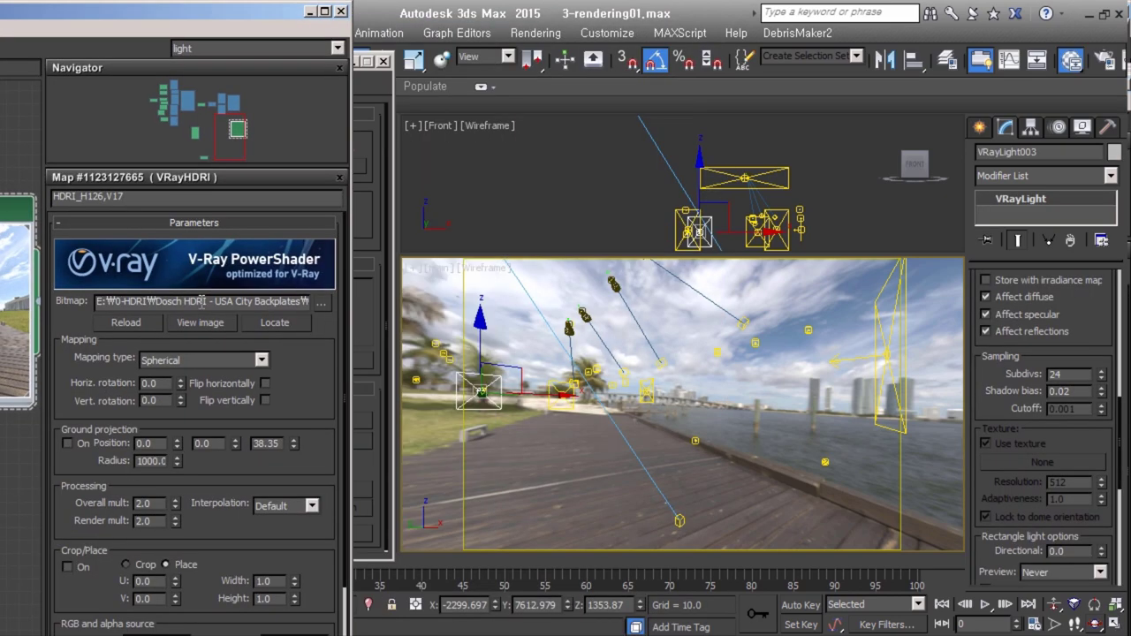
pyautogui.moveTo(180, 382)
pyautogui.mouseDown()
pyautogui.moveTo(201, 389)
pyautogui.moveTo(180, 389)
pyautogui.mouseUp()
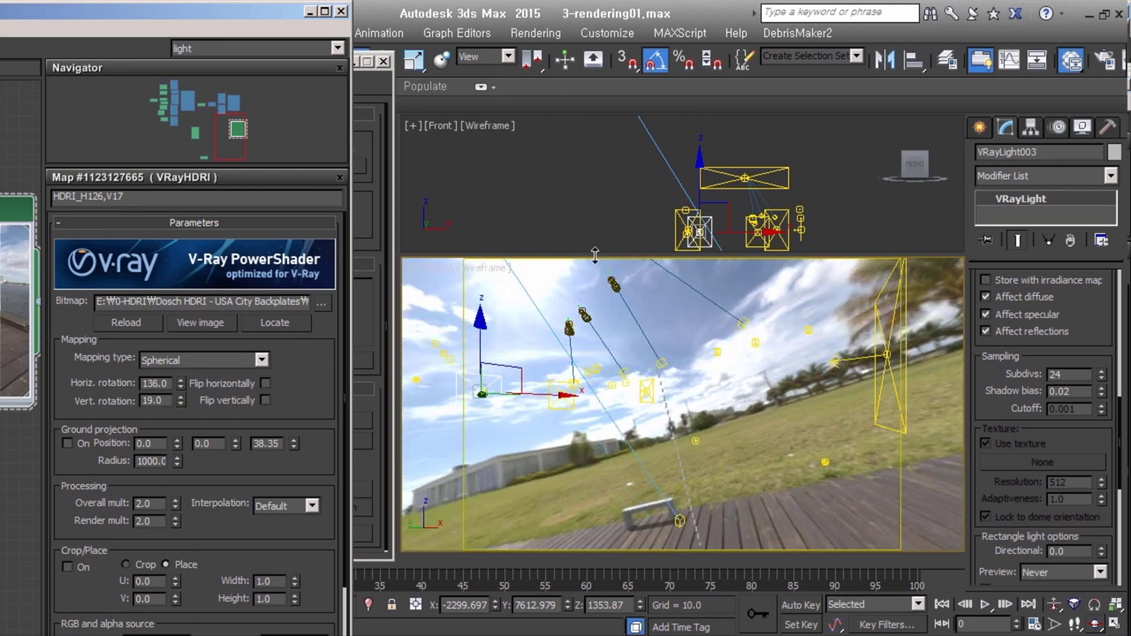
pyautogui.moveTo(253, 12); pyautogui.dragTo(594, 16)
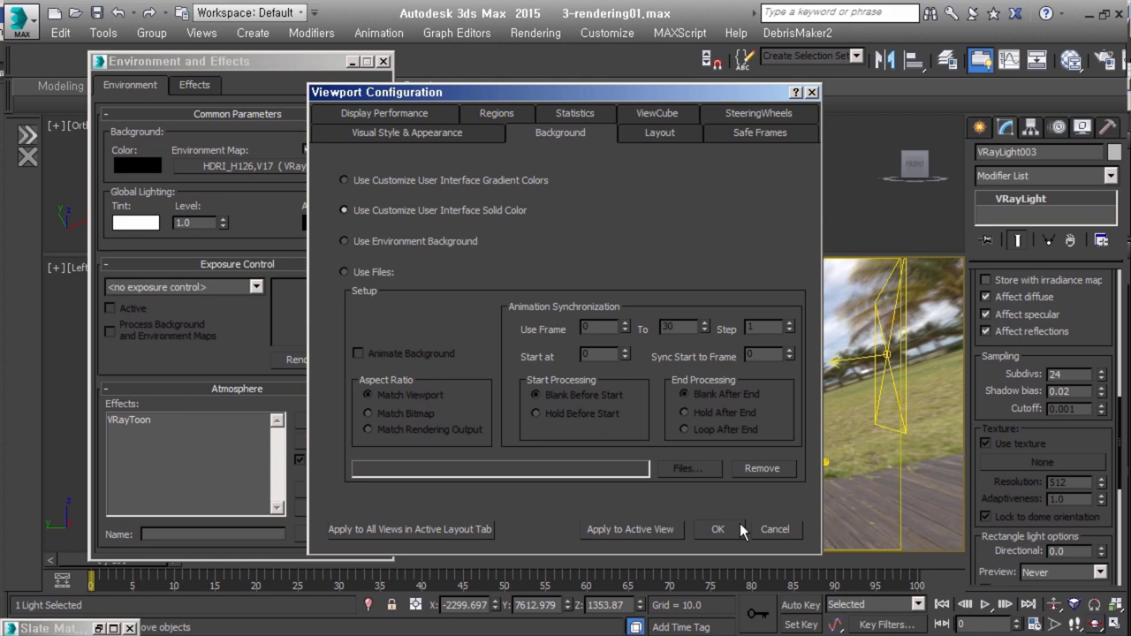
pyautogui.click(721, 525)
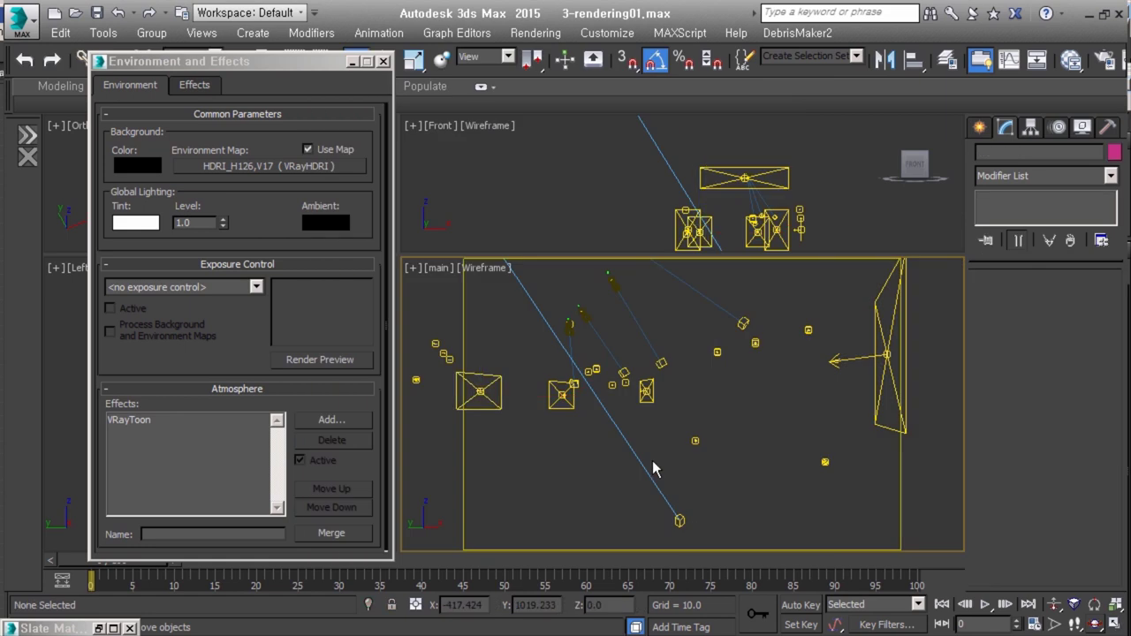
# - Re-link the HDRI_H126,V17 map to the environment slot as an instance
pyautogui.click(40, 628)
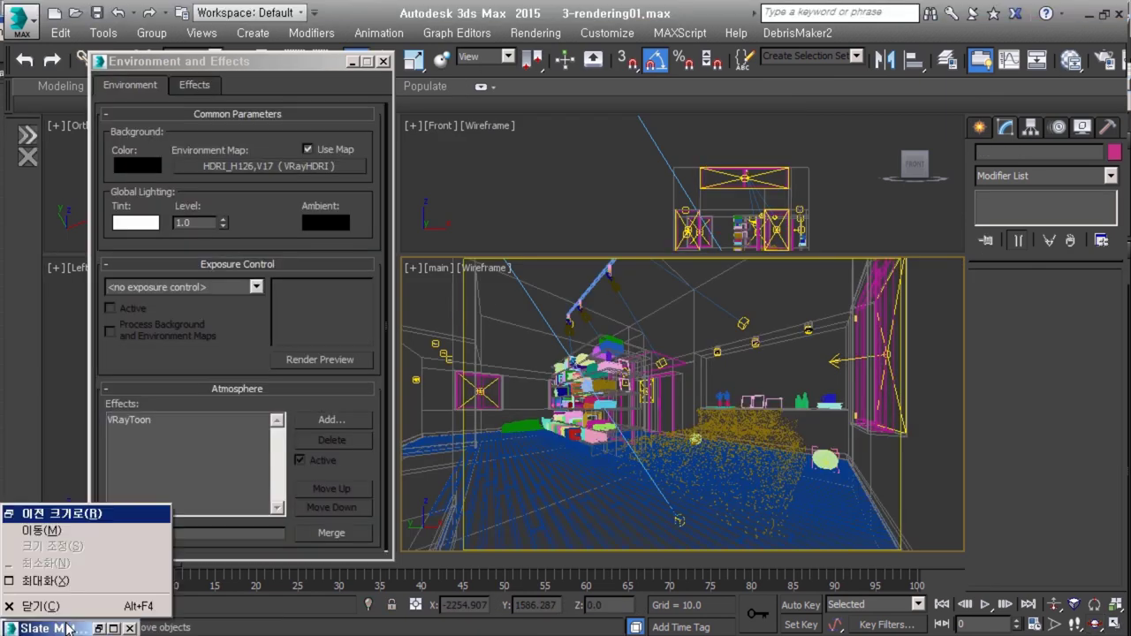
pyautogui.click(53, 512)
pyautogui.moveTo(724, 415); pyautogui.dragTo(265, 165)
pyautogui.click(202, 361)
# - Inspect the wall material's VRayDirt unoccluded and occluded colours
pyautogui.moveTo(619, 28); pyautogui.dragTo(176, 12)
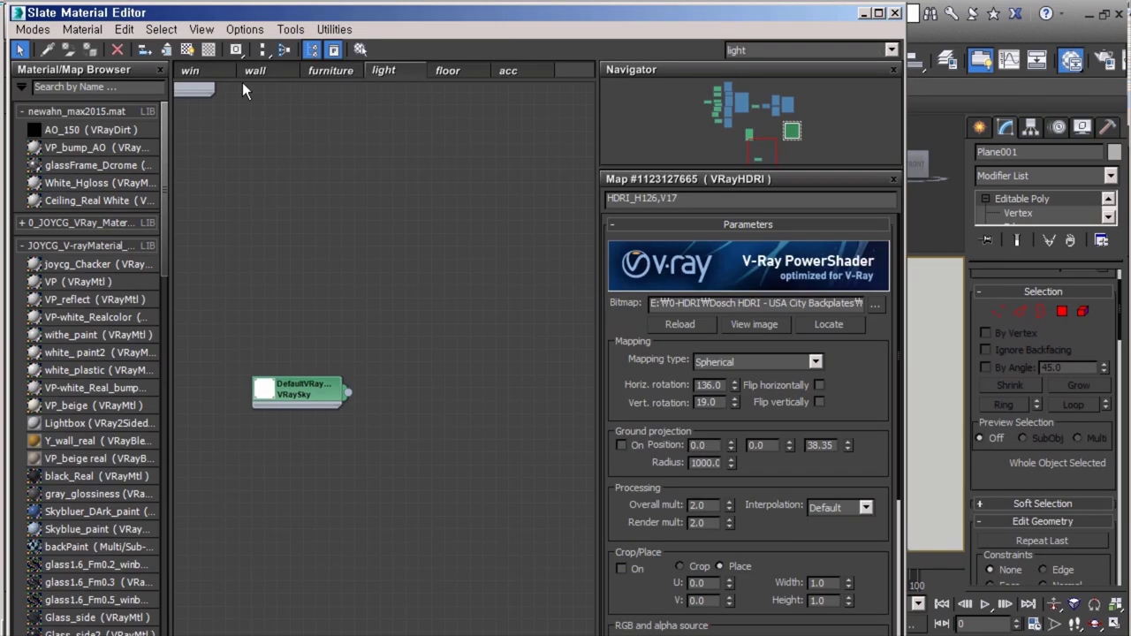
pyautogui.click(252, 71)
pyautogui.scroll(5, 343, 380)
pyautogui.doubleClick(451, 204)
pyautogui.doubleClick(276, 237)
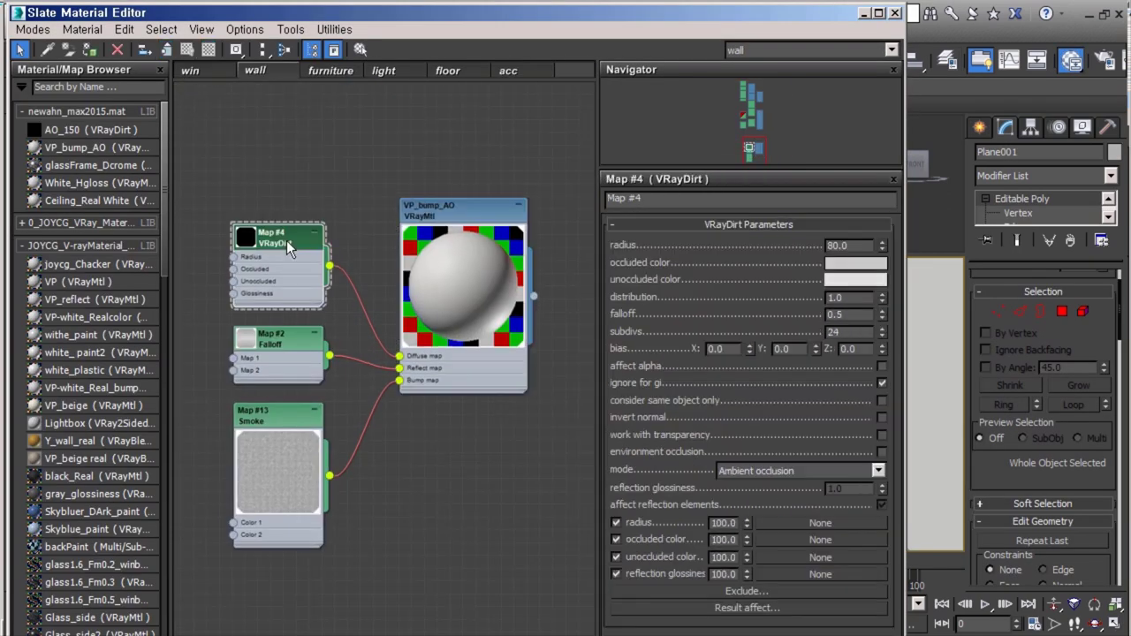
pyautogui.click(855, 279)
pyautogui.click(648, 257)
pyautogui.click(855, 262)
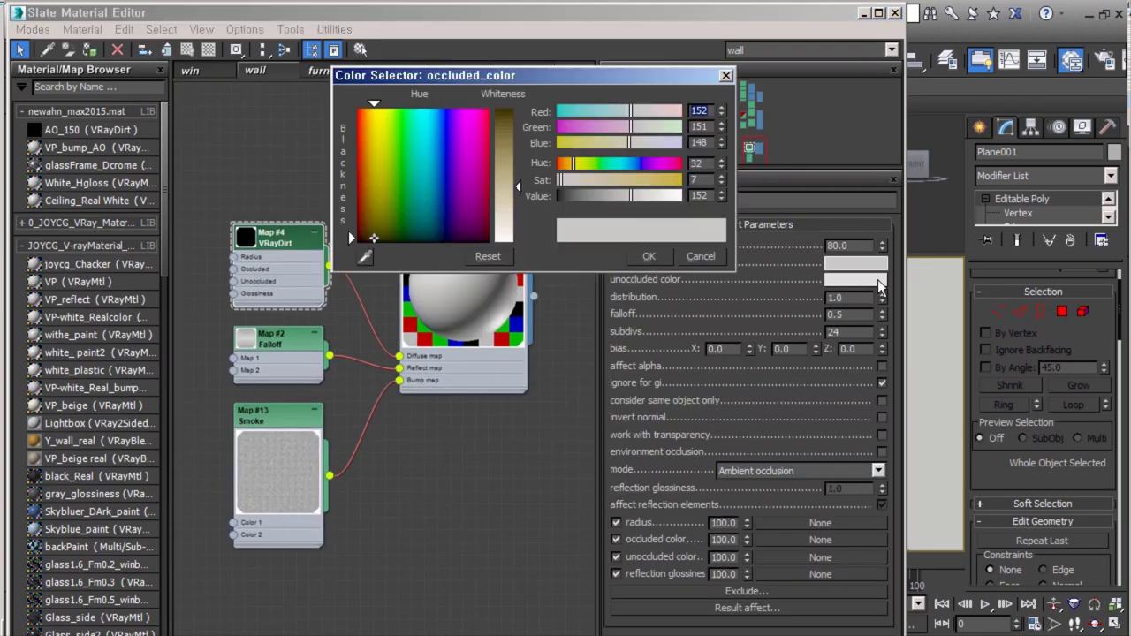
pyautogui.click(552, 258)
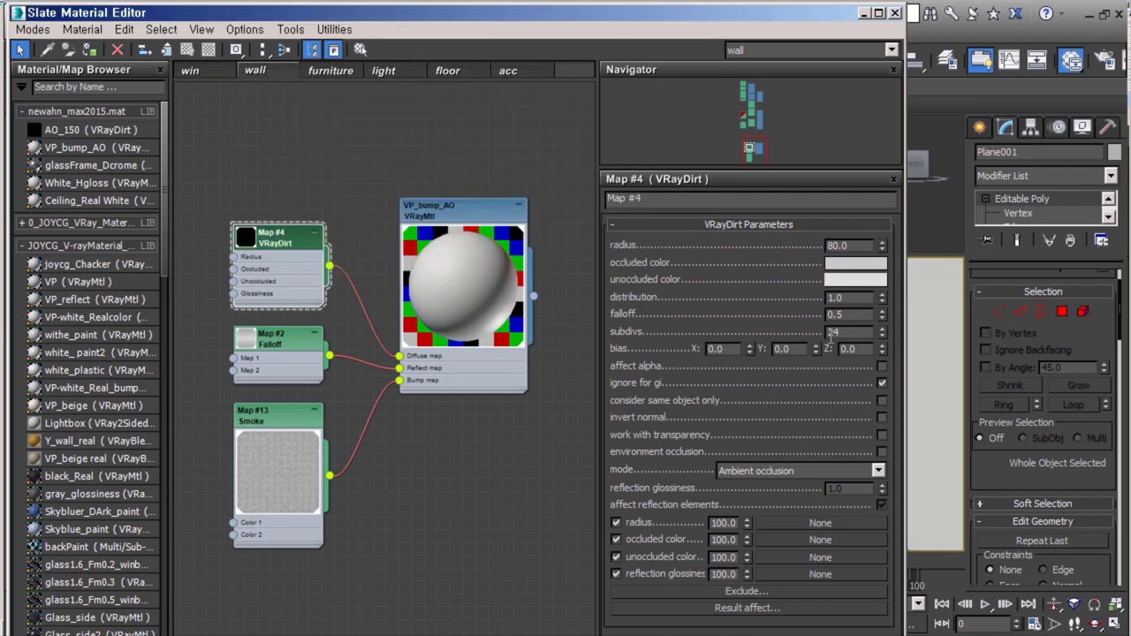
# - Check the Falloff map colour and VP_bump_AO Fresnel reflection setting, leaving Fresnel on
pyautogui.doubleClick(276, 340)
pyautogui.click(697, 260)
pyautogui.click(599, 259)
pyautogui.doubleClick(455, 207)
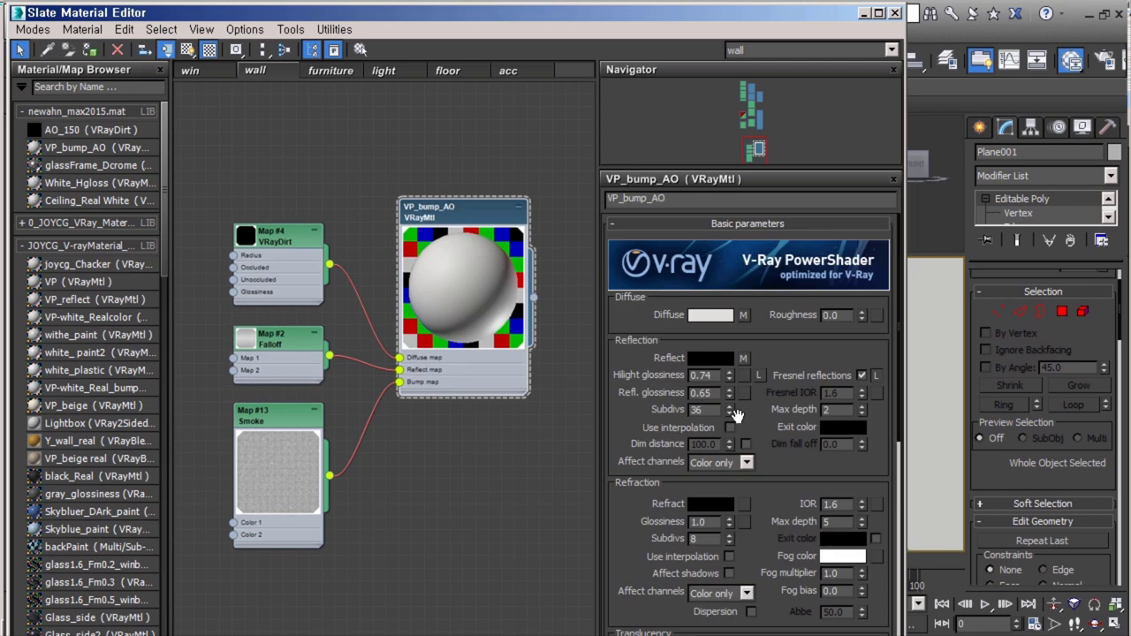
pyautogui.click(860, 374)
pyautogui.click(860, 374)
# - Brighten the VRayDirt unoccluded colour to about 196 grey
pyautogui.doubleClick(276, 236)
pyautogui.click(855, 279)
pyautogui.moveTo(555, 202); pyautogui.dragTo(530, 201)
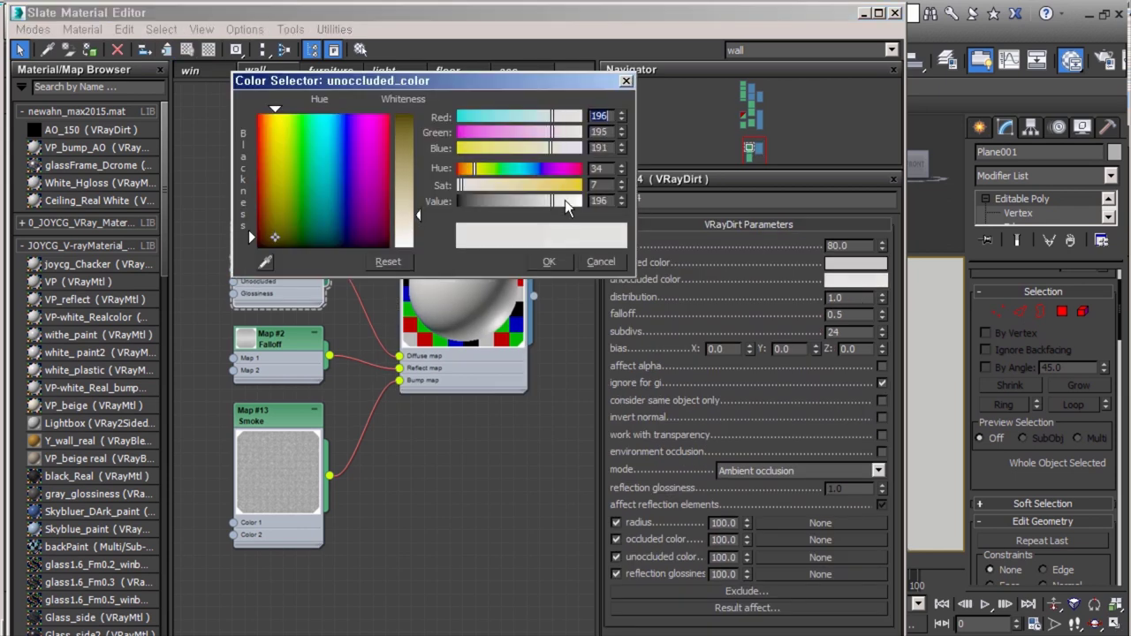
pyautogui.click(549, 261)
# - Review the Smoke map and VP_bump_AO material parameters
pyautogui.doubleClick(279, 406)
pyautogui.scroll(2, 282, 404)
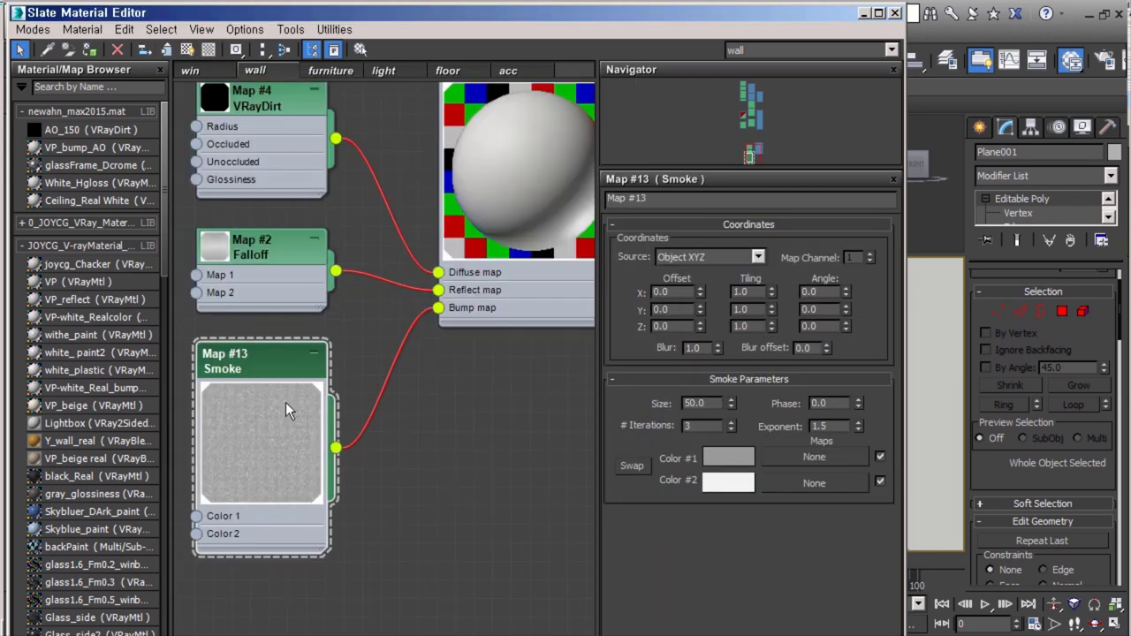
pyautogui.scroll(2, 267, 376)
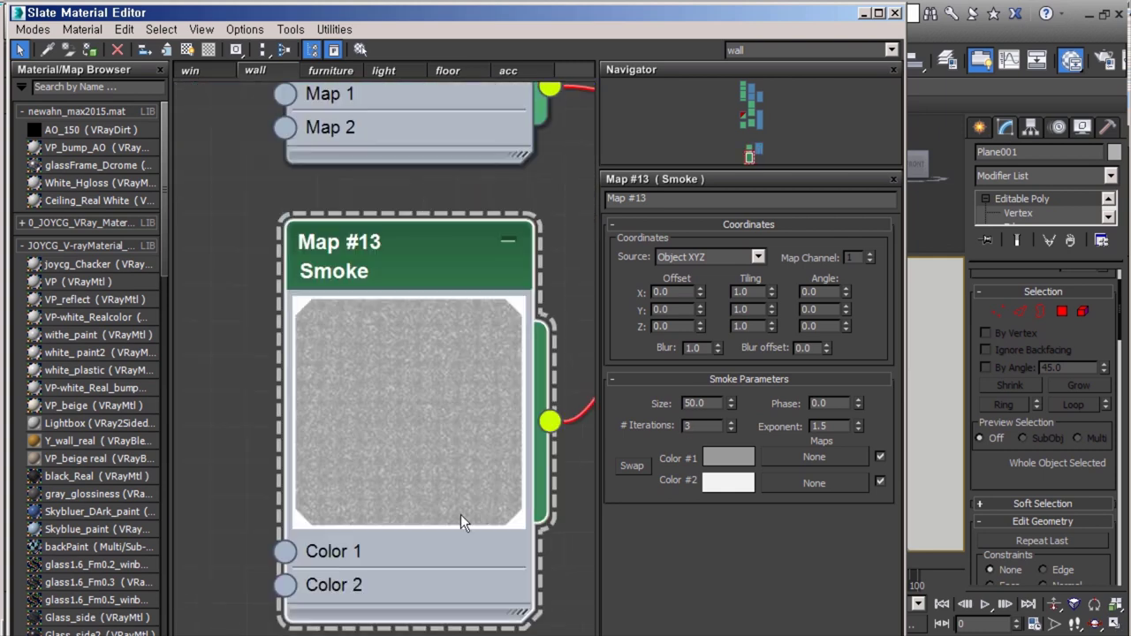
pyautogui.scroll(-5, 460, 515)
pyautogui.doubleClick(448, 232)
pyautogui.scroll(-5, 645, 392)
pyautogui.scroll(-3, 645, 392)
pyautogui.scroll(-4, 645, 391)
pyautogui.scroll(-5, 645, 392)
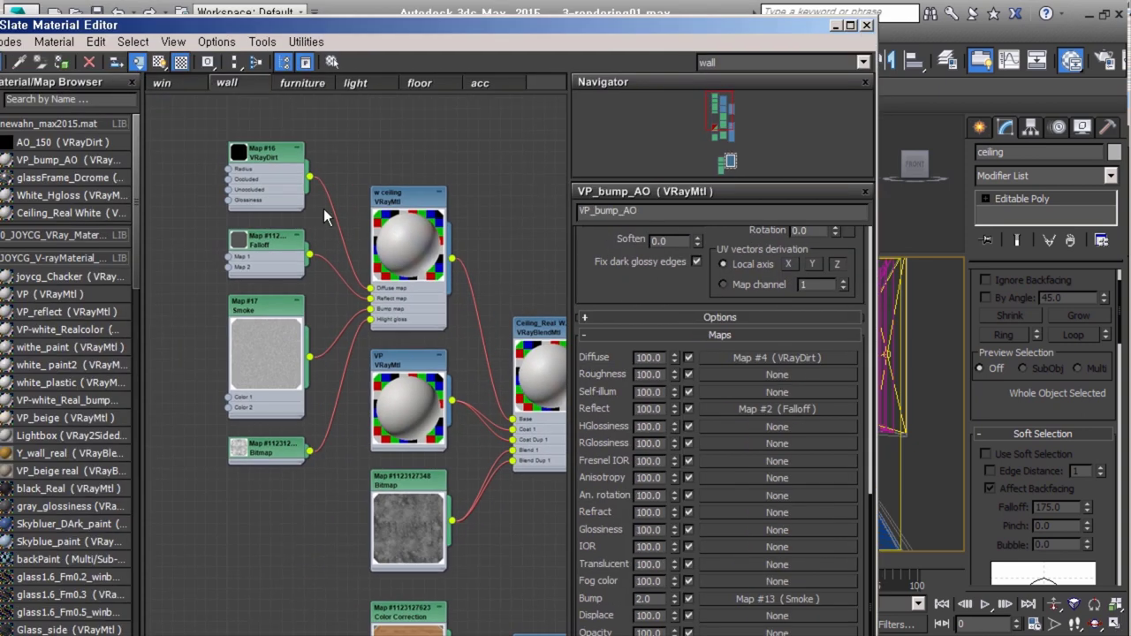
# - Review the Ceiling_Real White blend material, its VP coat and dirty mask bitmap
pyautogui.doubleClick(206, 492)
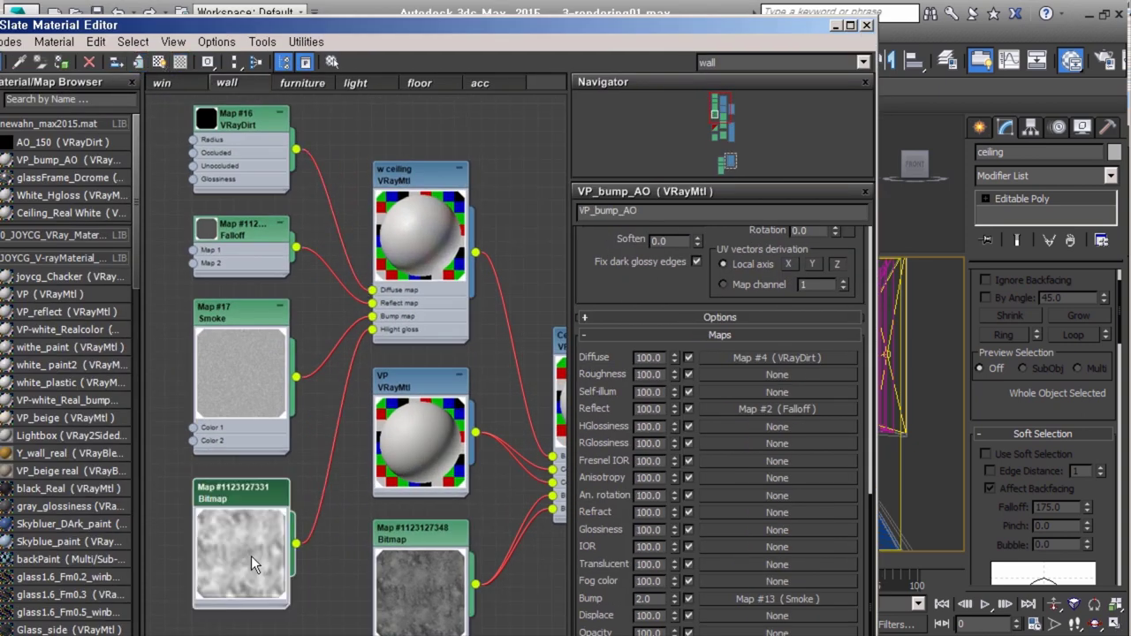
pyautogui.moveTo(501, 498); pyautogui.dragTo(386, 493, button='middle')
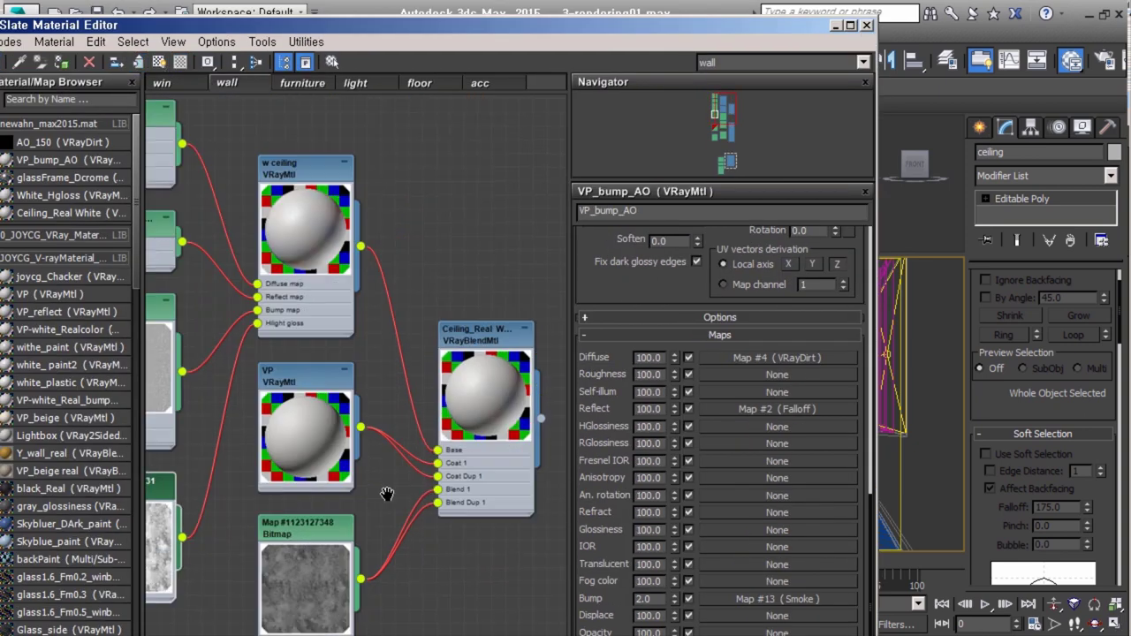
pyautogui.scroll(-2, 345, 247)
pyautogui.scroll(2, 203, 492)
pyautogui.doubleClick(460, 247)
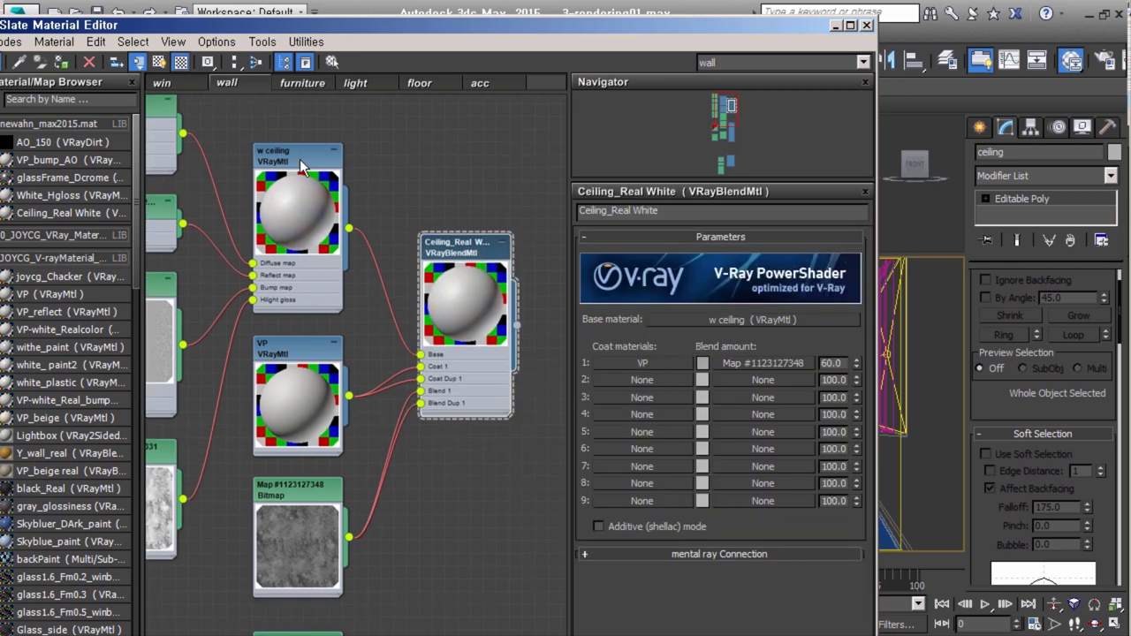
pyautogui.doubleClick(292, 349)
pyautogui.doubleClick(287, 493)
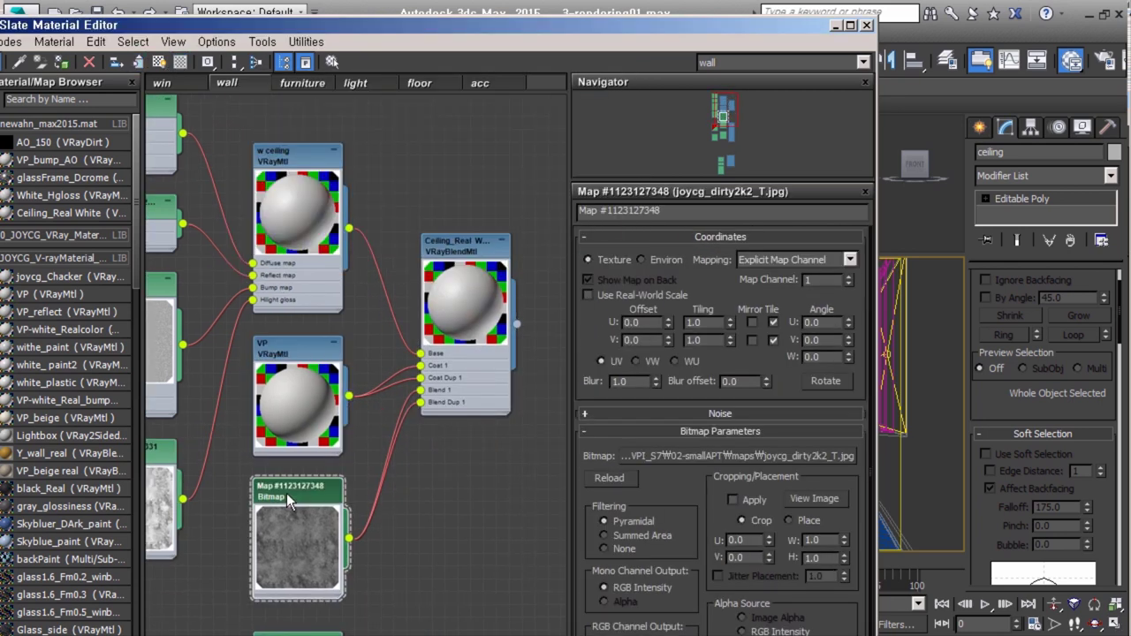
# - Minimize the material editor and select the floor objects in the scene
pyautogui.scroll(1, 380, 354)
pyautogui.scroll(2, 476, 240)
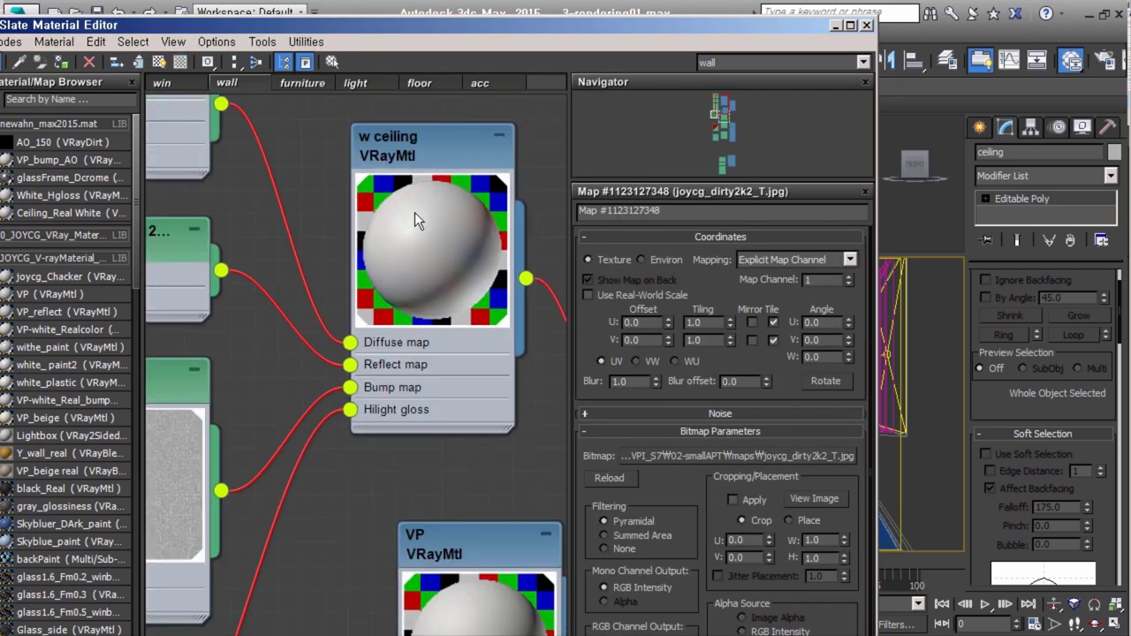
pyautogui.scroll(-2, 317, 325)
pyautogui.scroll(-2, 316, 324)
pyautogui.click(836, 26)
pyautogui.keyDown('ctrl'); pyautogui.click(791, 423); pyautogui.keyUp('ctrl')
# - Reopen the material editor and inspect the wood colour-correction map and floor spec bitmap
pyautogui.press('m')
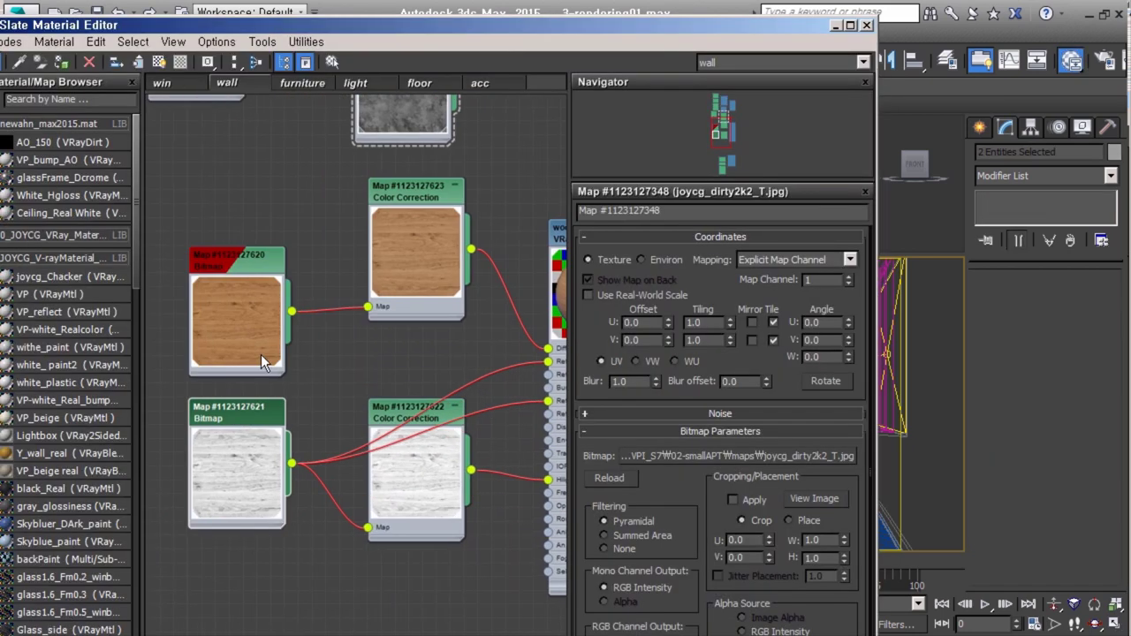
pyautogui.doubleClick(401, 199)
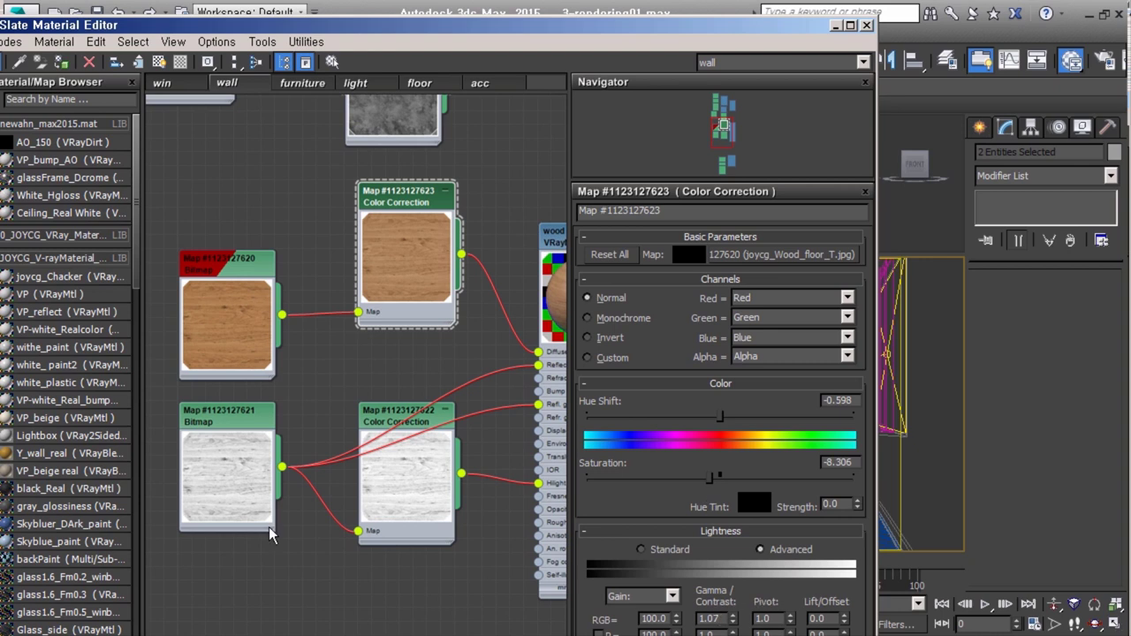
pyautogui.doubleClick(223, 420)
pyautogui.scroll(1, 374, 296)
pyautogui.scroll(2, 374, 291)
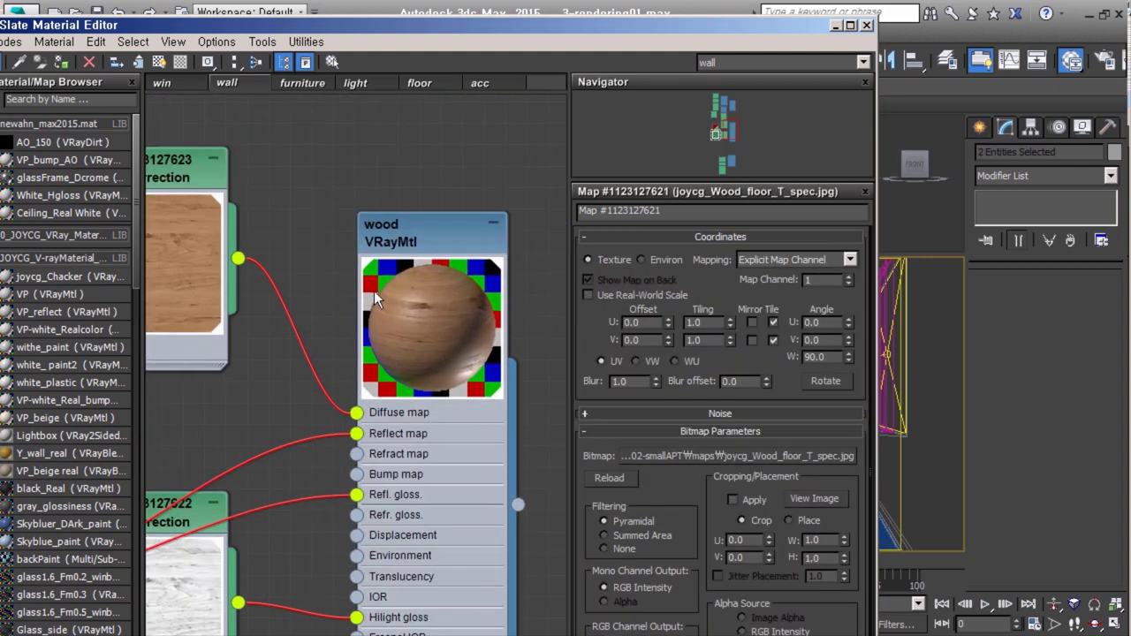
# - Review the wood VRayMtl's Ward BRDF, glossiness 50/60 and Bump 30, and bring up the floor view
pyautogui.doubleClick(406, 295)
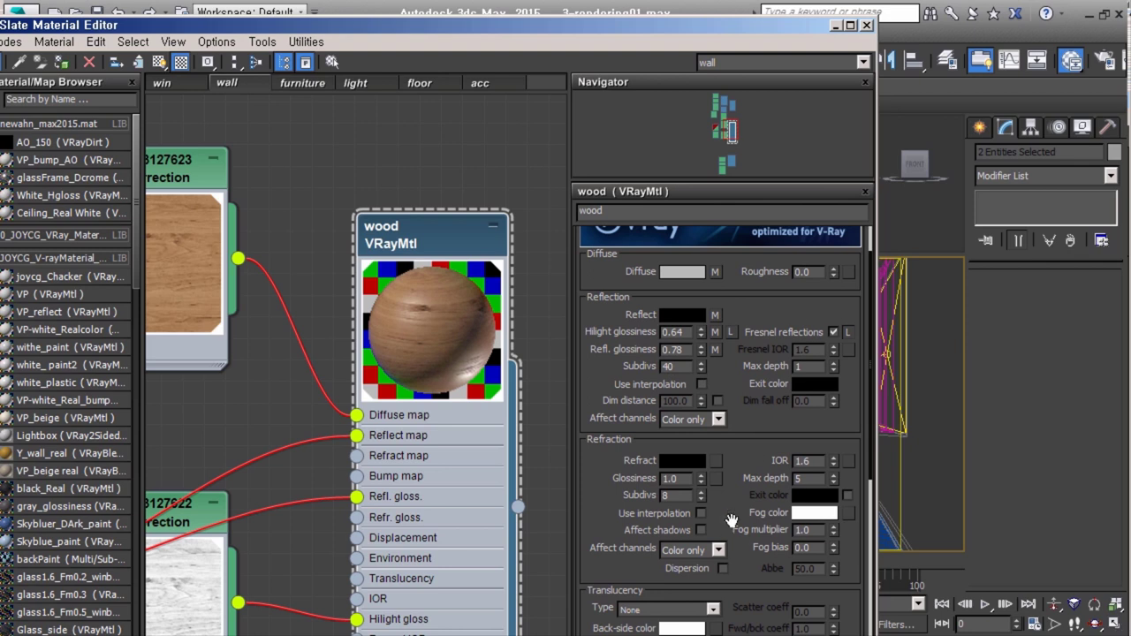
pyautogui.scroll(-5, 747, 468)
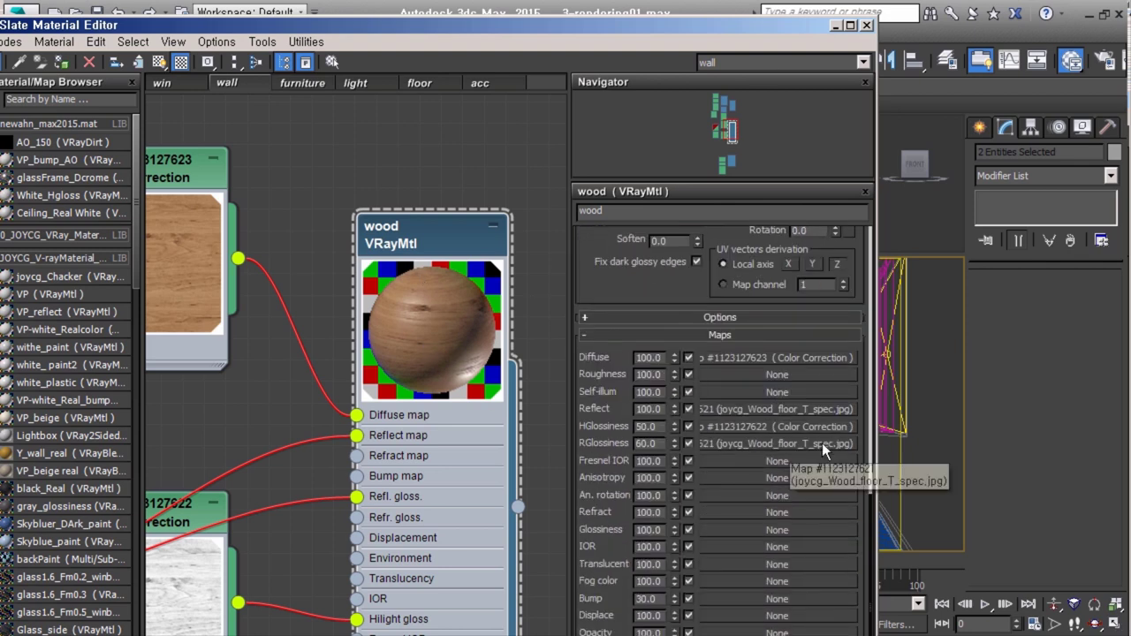
pyautogui.scroll(3, 783, 467)
pyautogui.moveTo(750, 380); pyautogui.dragTo(750, 243)
pyautogui.scroll(-3, 751, 243)
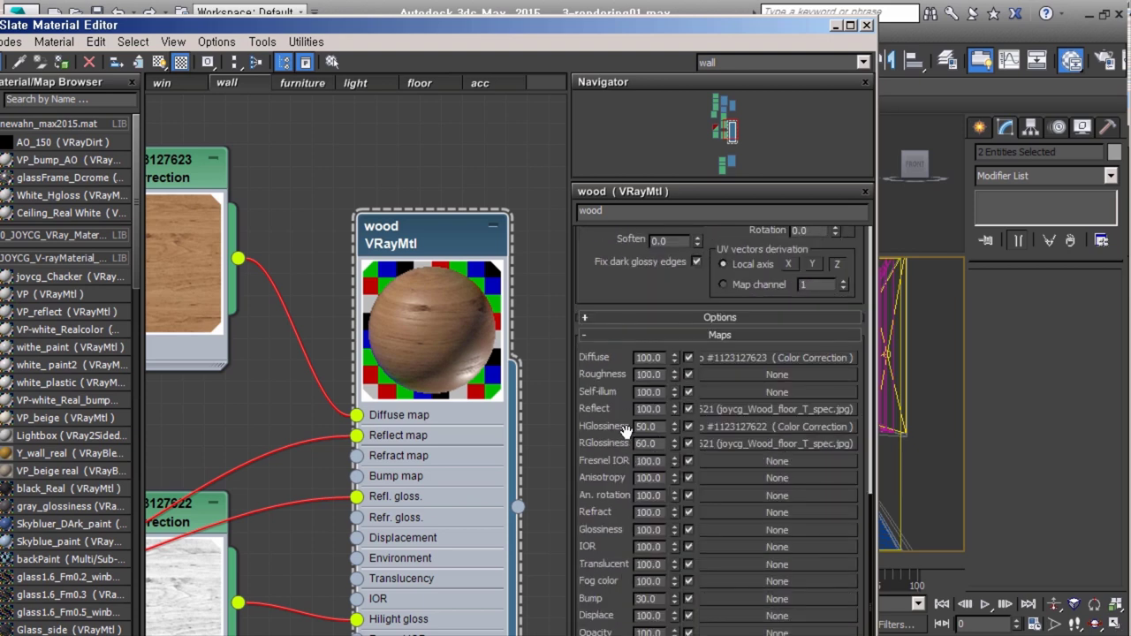
pyautogui.scroll(-4, 439, 410)
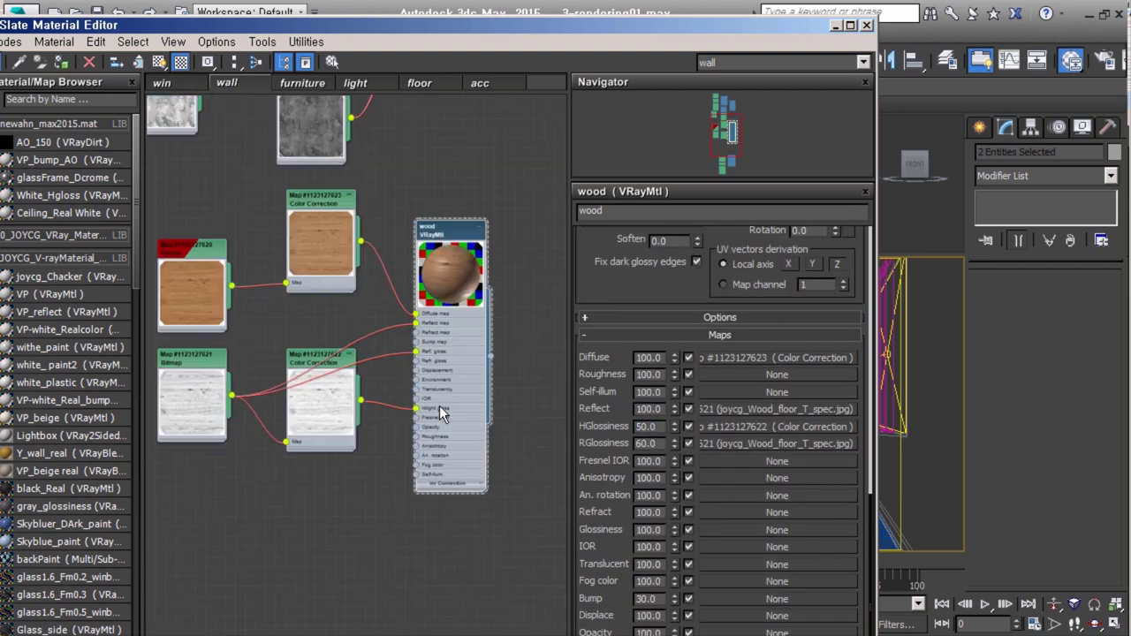
pyautogui.click(492, 118)
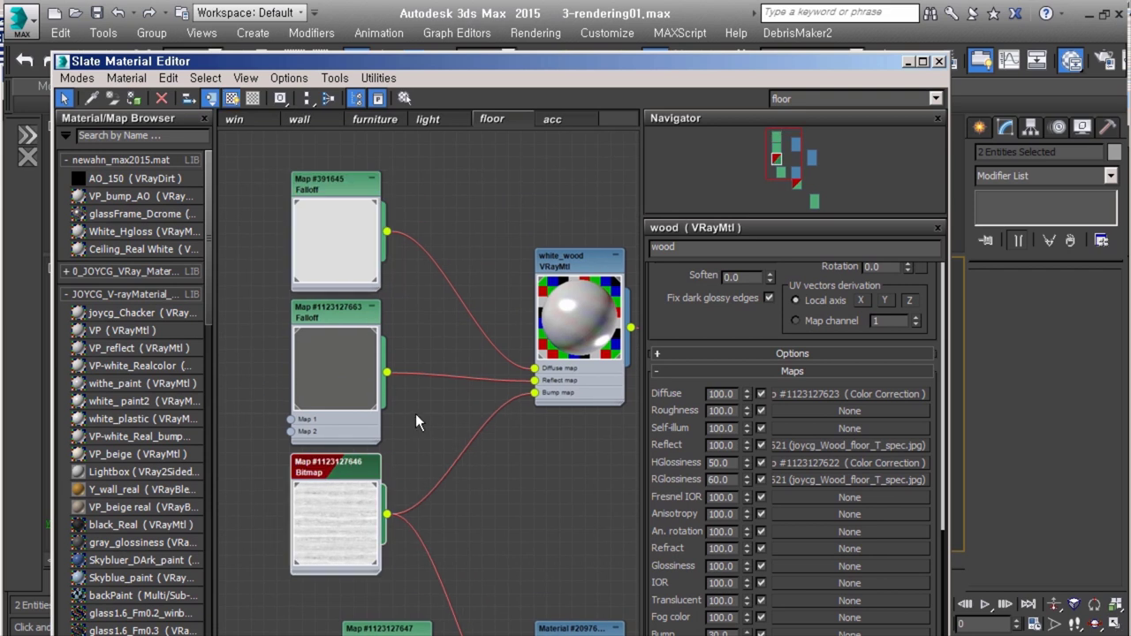
# - Arrange the white_wood node beside its maps and open its parameters
pyautogui.moveTo(574, 258); pyautogui.dragTo(460, 221)
pyautogui.moveTo(460, 353); pyautogui.dragTo(519, 354, button='middle')
pyautogui.doubleClick(553, 228)
pyautogui.scroll(10, 689, 294)
# - Inspect the colours of the white_wood material's two Falloff maps without changing them
pyautogui.click(693, 340)
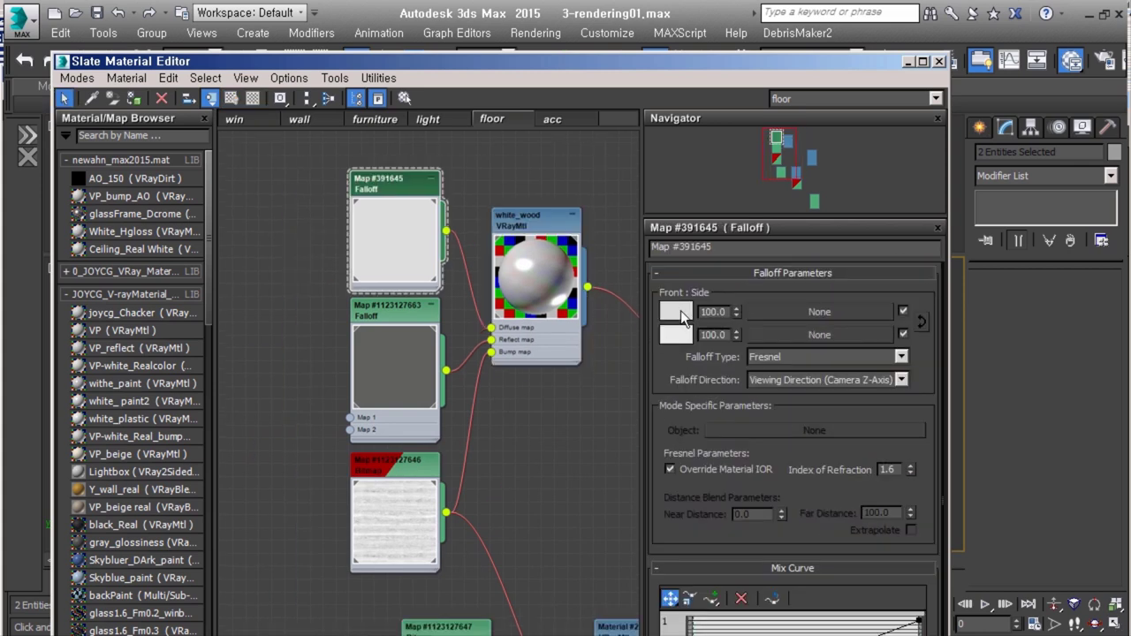
pyautogui.click(677, 311)
pyautogui.click(676, 334)
pyautogui.click(549, 262)
pyautogui.click(678, 314)
pyautogui.click(610, 247)
pyautogui.doubleClick(407, 315)
pyautogui.click(677, 312)
pyautogui.click(594, 257)
# - Review white_wood's reflection Max depth 2, Ward anisotropy 0.2 and Bump -12.0
pyautogui.doubleClick(548, 232)
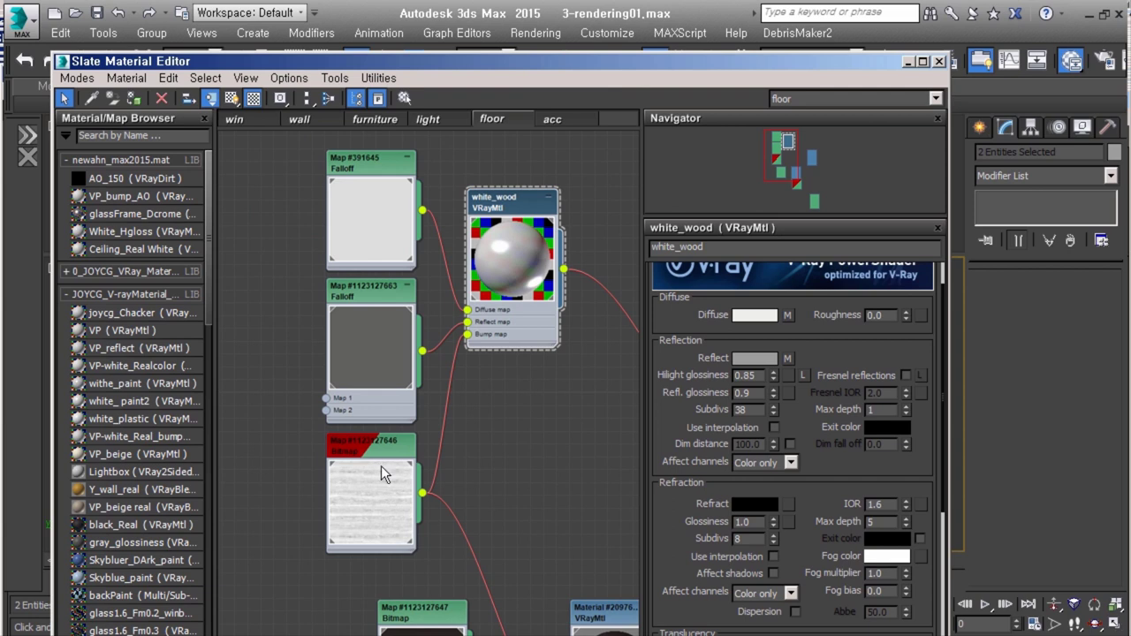
pyautogui.scroll(-5, 676, 395)
pyautogui.scroll(-5, 676, 395)
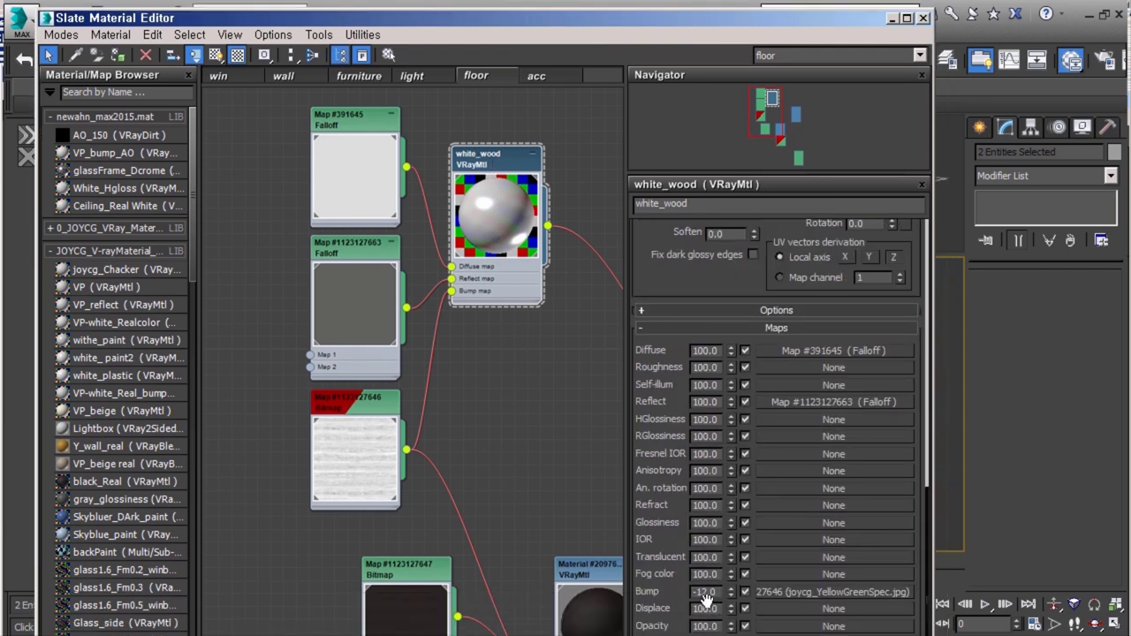
pyautogui.scroll(10, 667, 428)
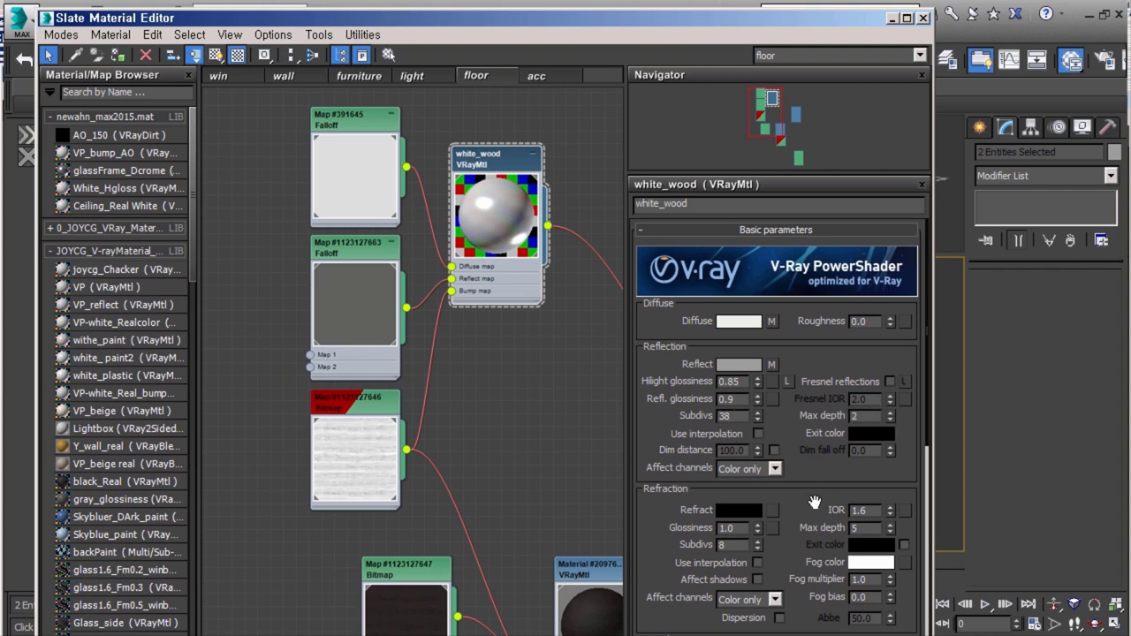
pyautogui.scroll(-8, 813, 526)
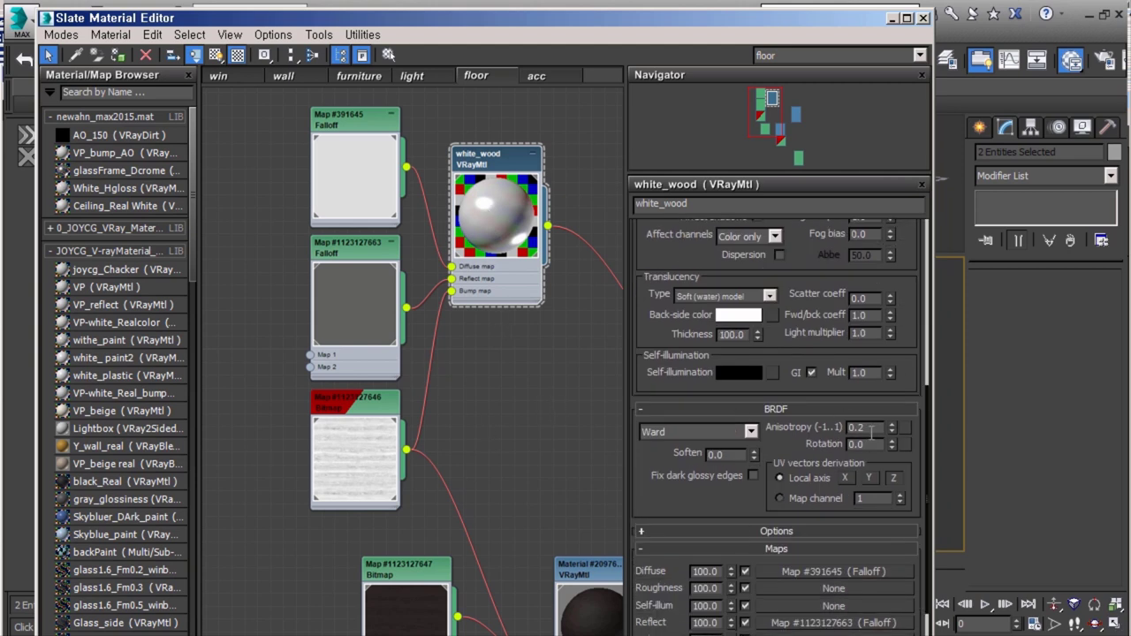
pyautogui.press('Escape')
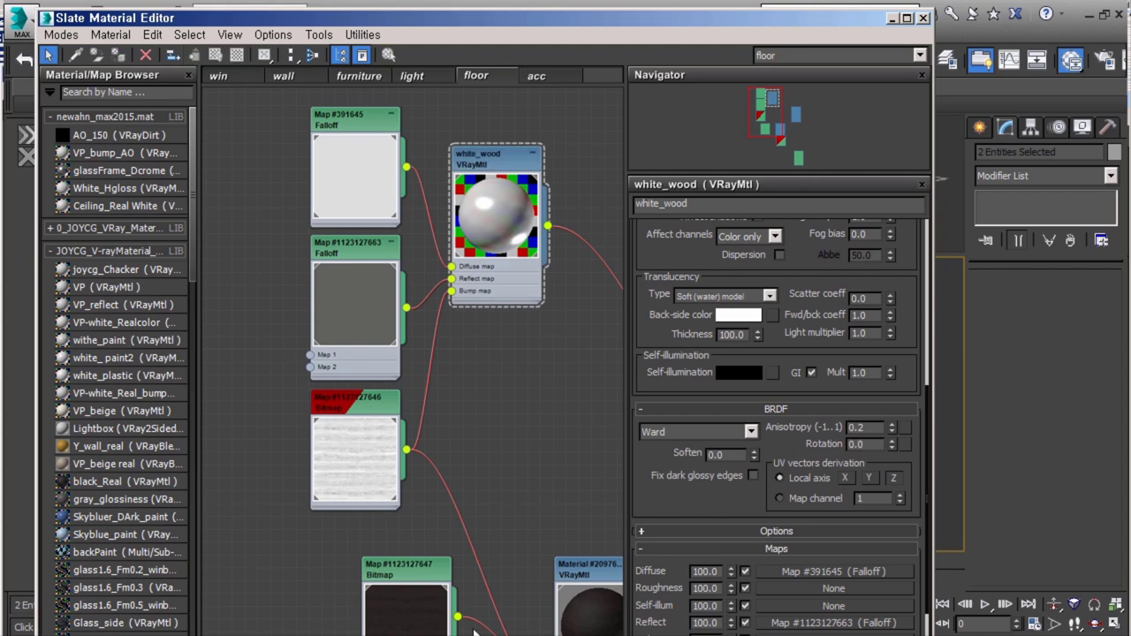
pyautogui.scroll(-2, 597, 433)
pyautogui.scroll(3, 495, 442)
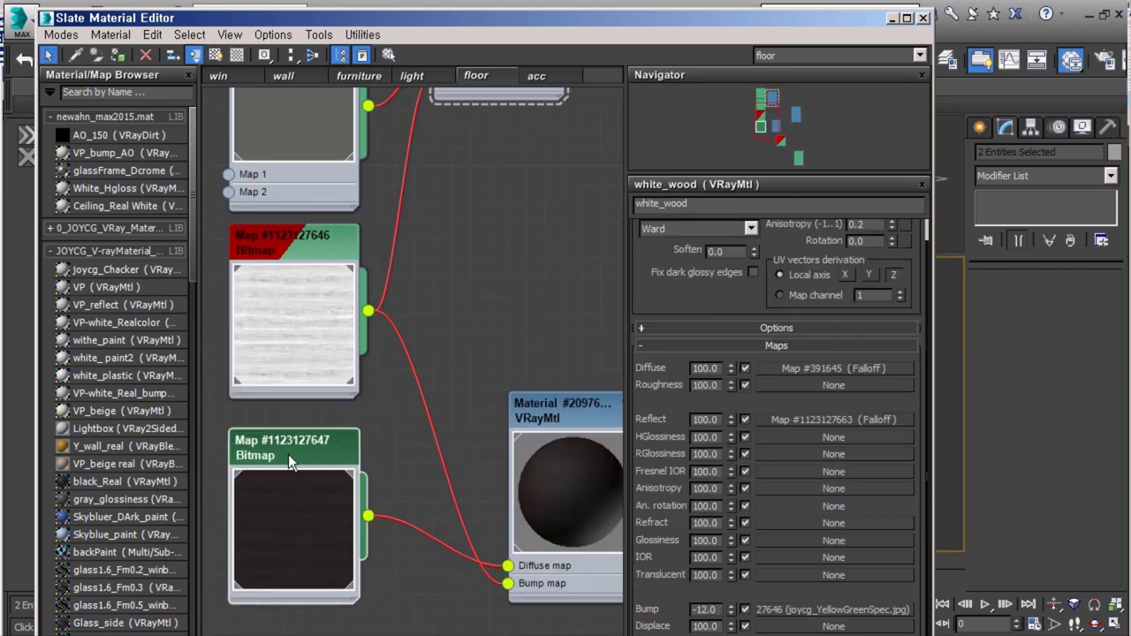
# - Inspect the dark bitmap map and Material #20976's reflection colour
pyautogui.doubleClick(296, 516)
pyautogui.moveTo(548, 494); pyautogui.dragTo(415, 459, button='middle')
pyautogui.doubleClick(415, 458)
pyautogui.scroll(-1, 609, 353)
pyautogui.click(738, 363)
pyautogui.click(599, 261)
pyautogui.scroll(-10, 777, 495)
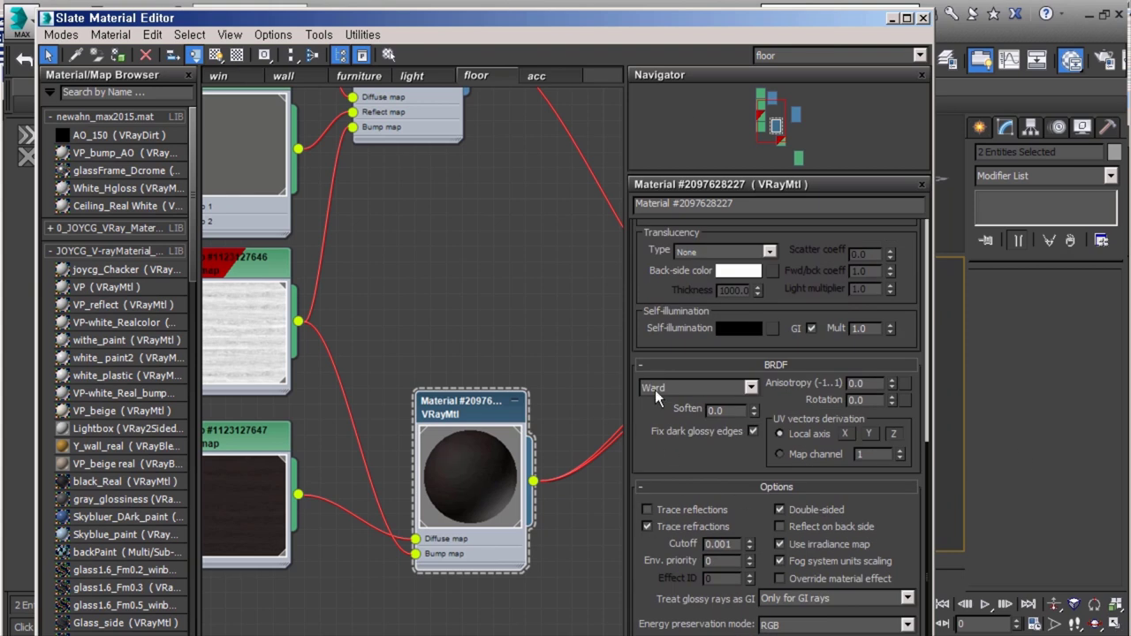
pyautogui.scroll(10, 655, 389)
pyautogui.scroll(-1, 485, 334)
# - Check the Gradient Ramp mask's settings on map channel 2 and move the Slate editor aside
pyautogui.doubleClick(424, 477)
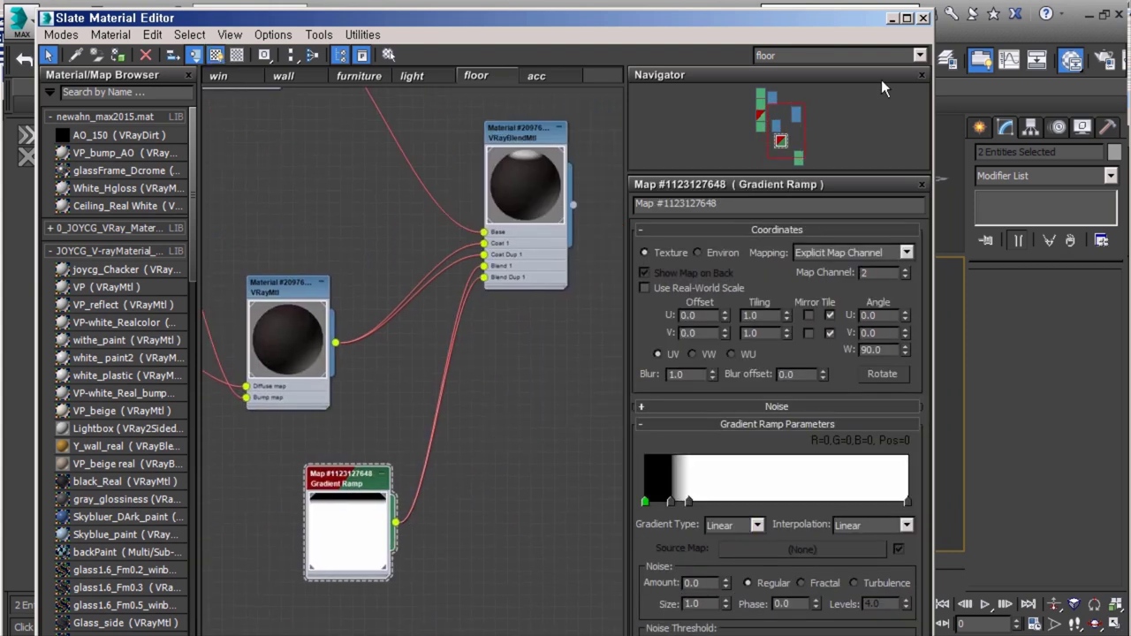
pyautogui.moveTo(883, 17); pyautogui.dragTo(661, 19)
pyautogui.scroll(-3, 1043, 398)
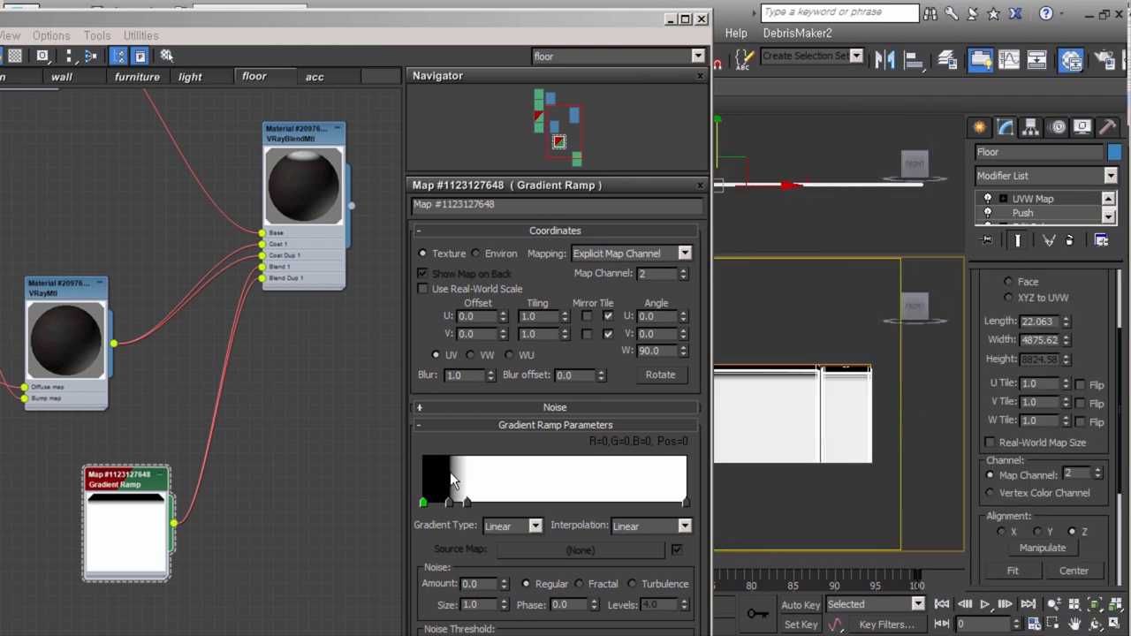
pyautogui.scroll(5, 370, 391)
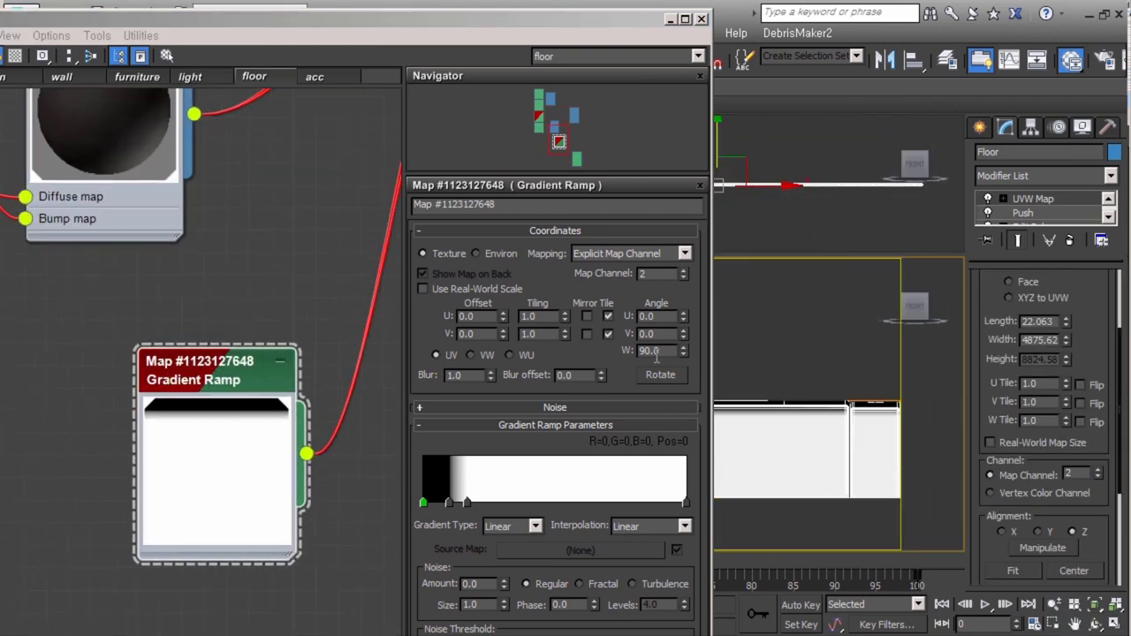
pyautogui.scroll(-3, 253, 418)
pyautogui.moveTo(379, 598); pyautogui.dragTo(315, 399, button='middle')
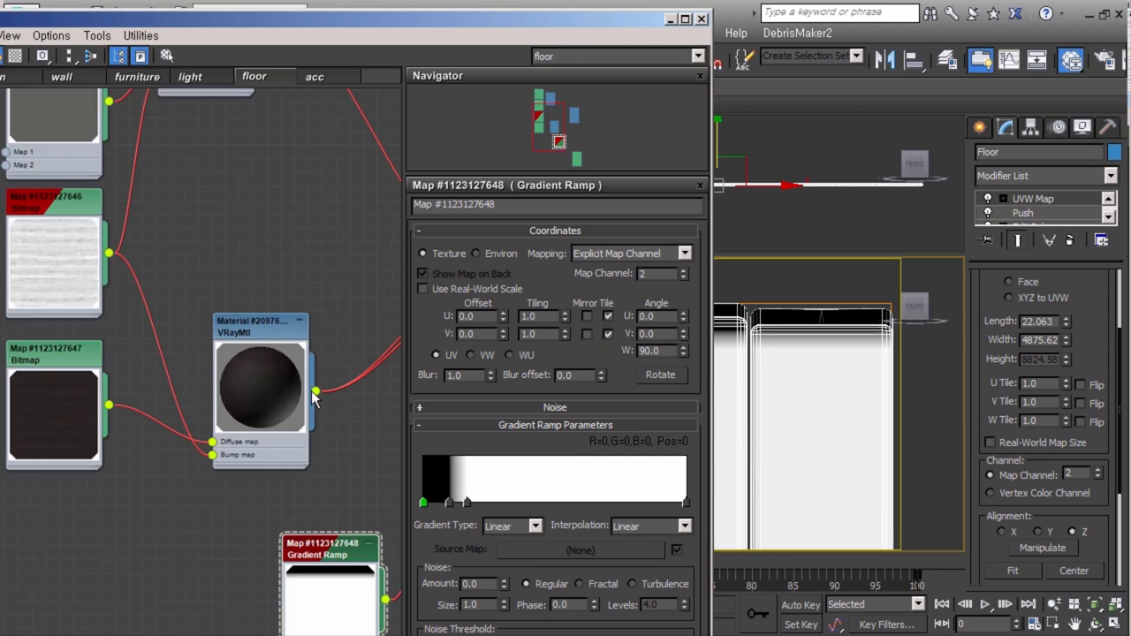
# - Orbit the viewport to view the striped floor from different angles
pyautogui.keyDown('alt'); pyautogui.moveTo(843, 497); pyautogui.dragTo(848, 415, button='middle'); pyautogui.keyUp('alt')
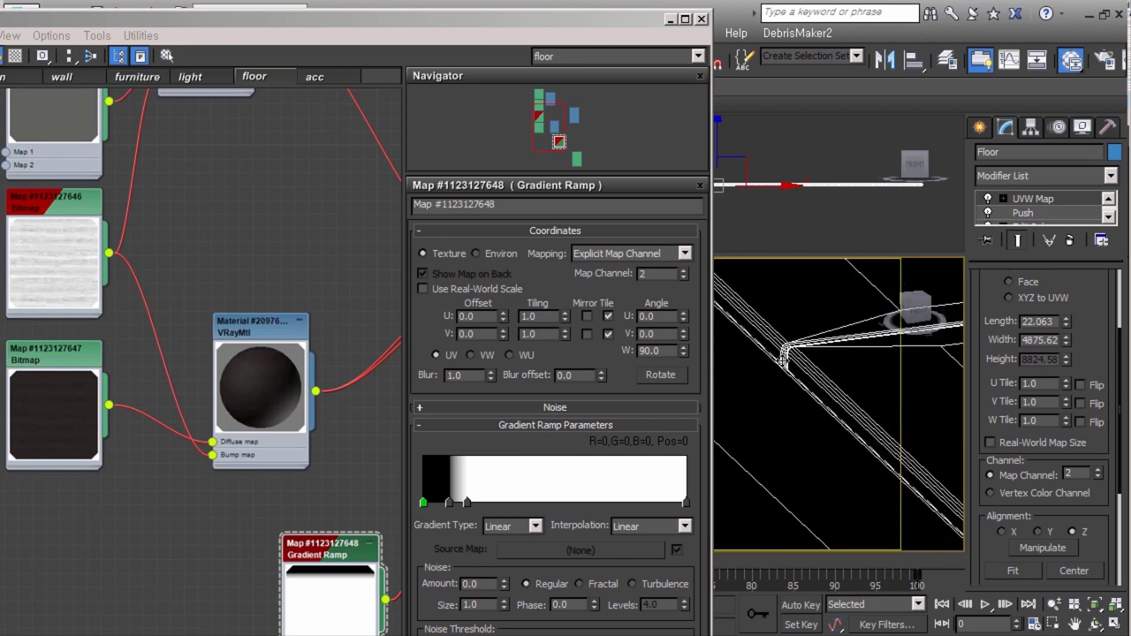
pyautogui.scroll(-2, 245, 422)
pyautogui.scroll(-5, 246, 423)
pyautogui.keyDown('alt'); pyautogui.moveTo(840, 352); pyautogui.dragTo(842, 460, button='middle'); pyautogui.keyUp('alt')
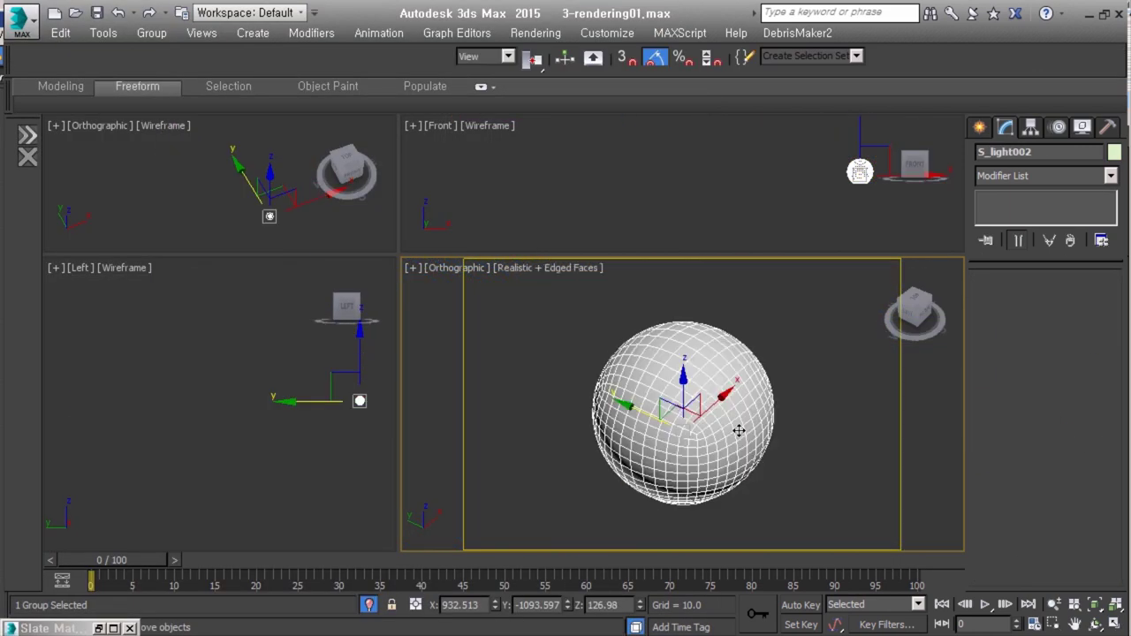
# - Inspect the isolated S_light002 sphere VRayLight and its colour, then bring back the material editor
pyautogui.keyDown('alt'); pyautogui.moveTo(740, 429); pyautogui.dragTo(815, 433, button='middle'); pyautogui.keyUp('alt')
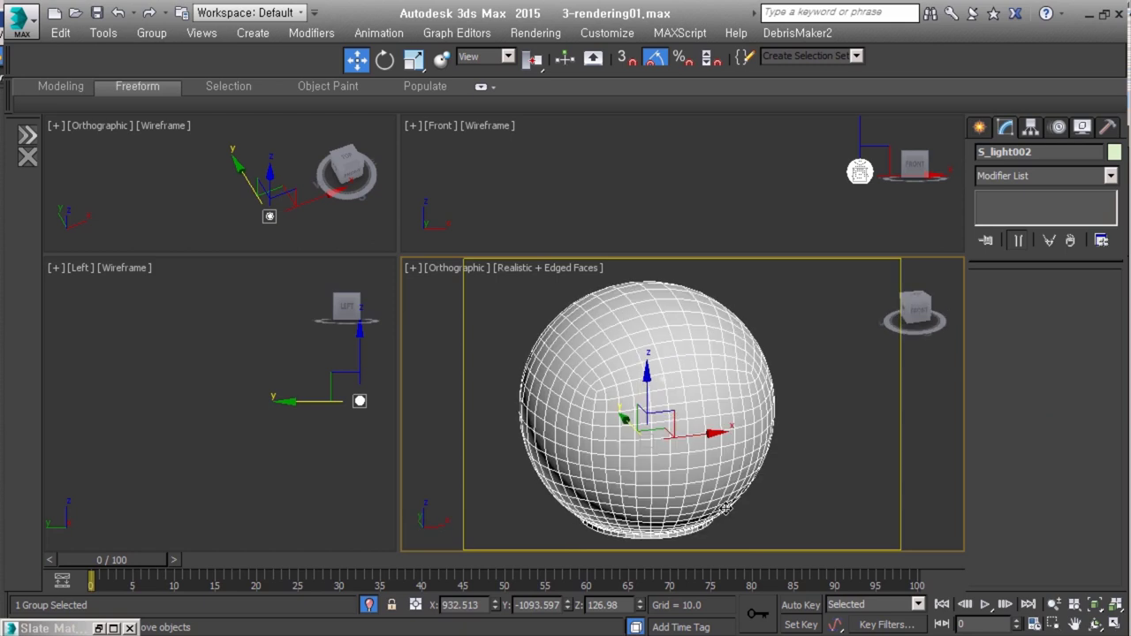
pyautogui.moveTo(1081, 324); pyautogui.dragTo(1080, 411)
pyautogui.scroll(3, 1053, 510)
pyautogui.scroll(3, 1075, 461)
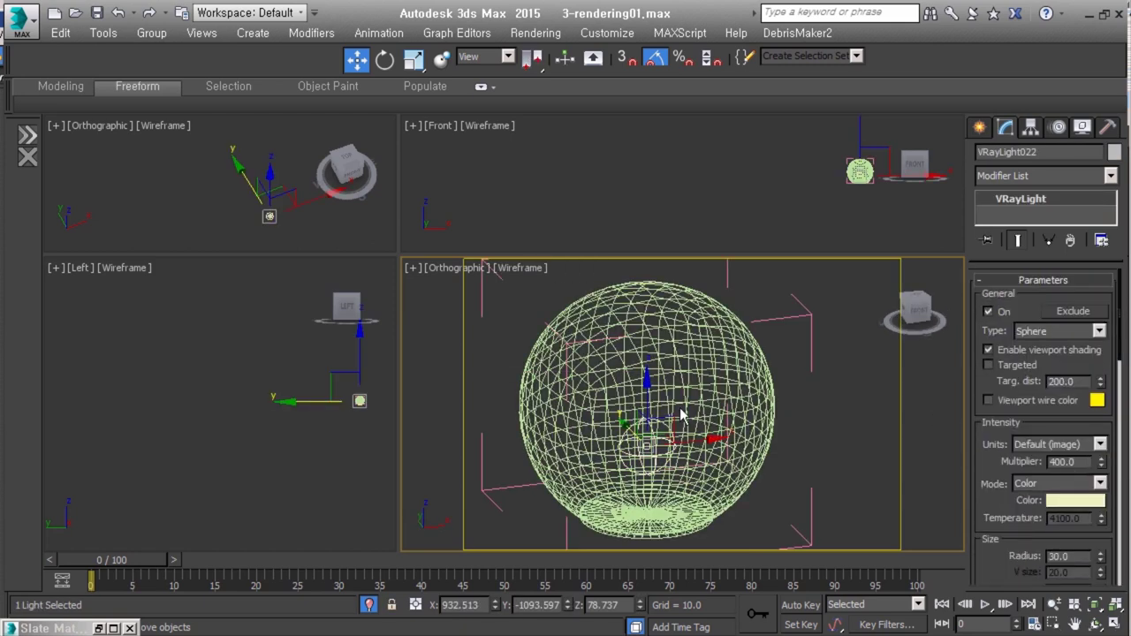
pyautogui.click(1053, 498)
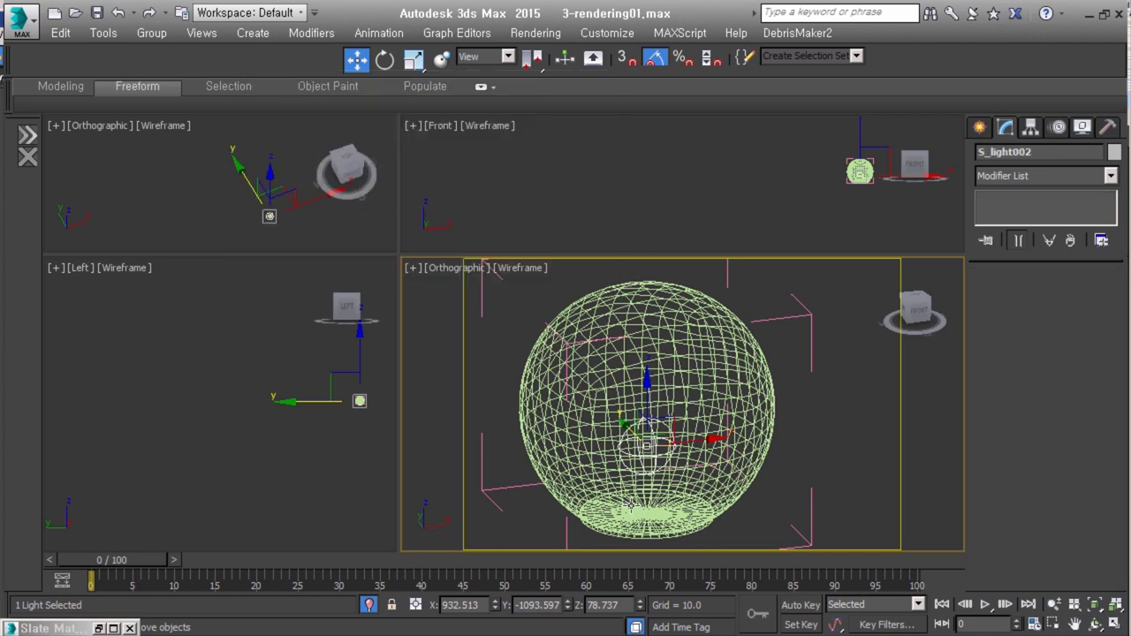
pyautogui.click(44, 627)
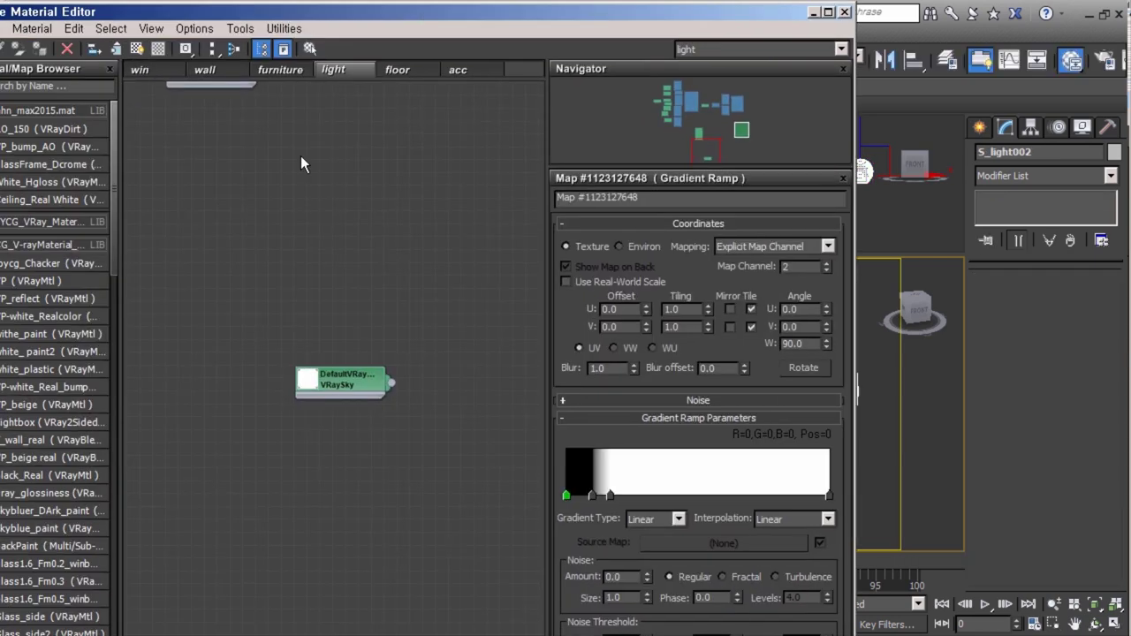
# - Inspect the lightbox material and the Lightbox VRay2SidedMtl's translucency colour
pyautogui.doubleClick(276, 228)
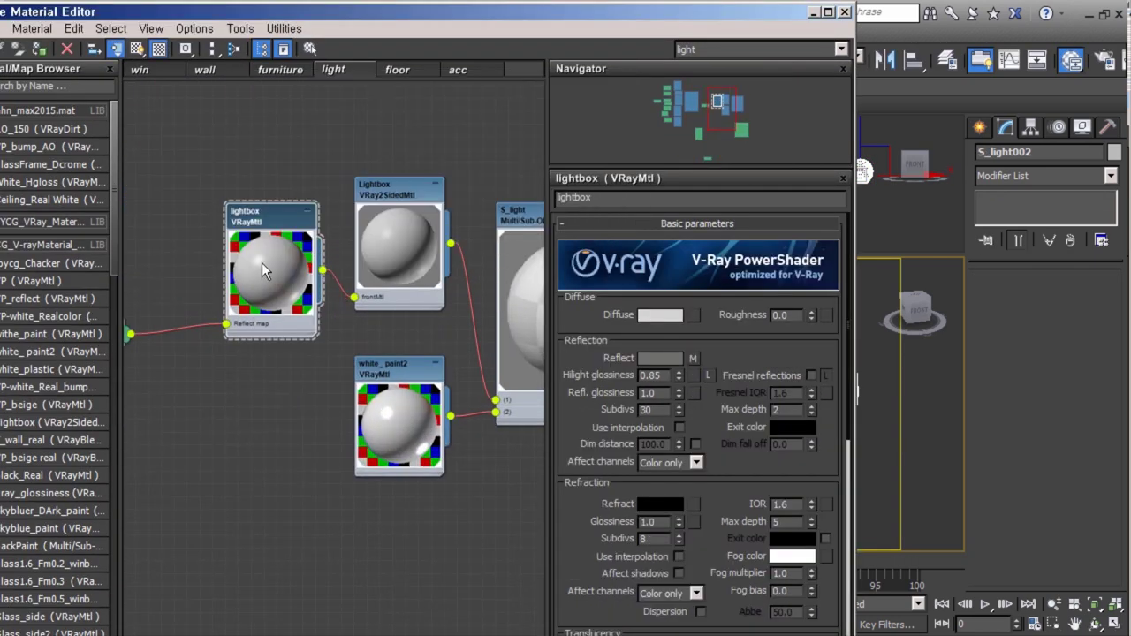
pyautogui.click(549, 262)
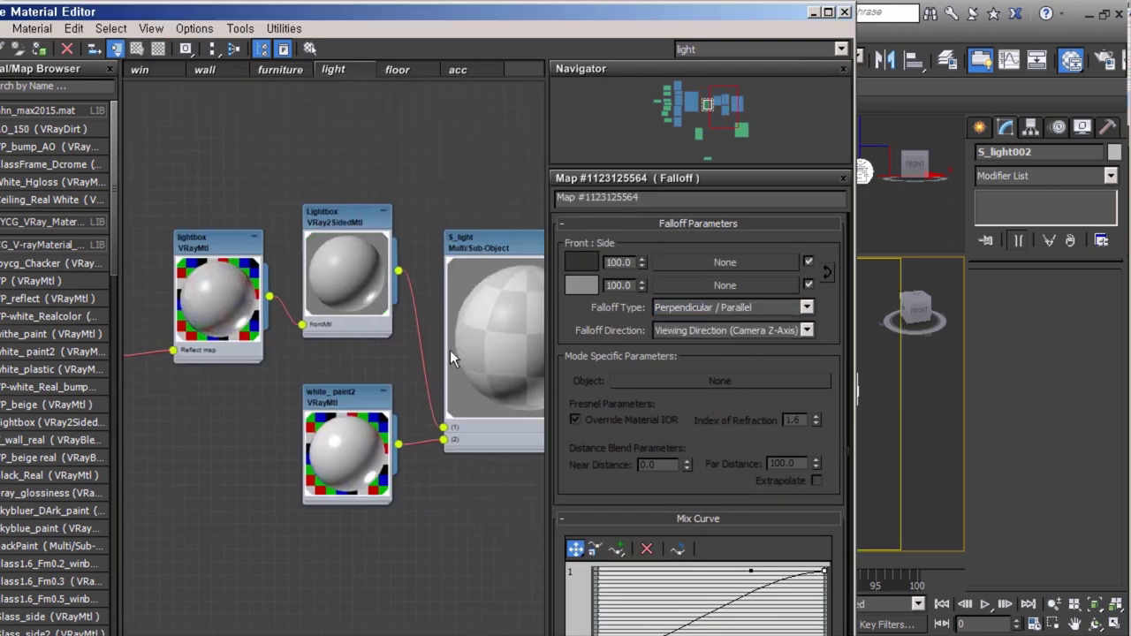
pyautogui.doubleClick(343, 261)
pyautogui.scroll(1, 354, 318)
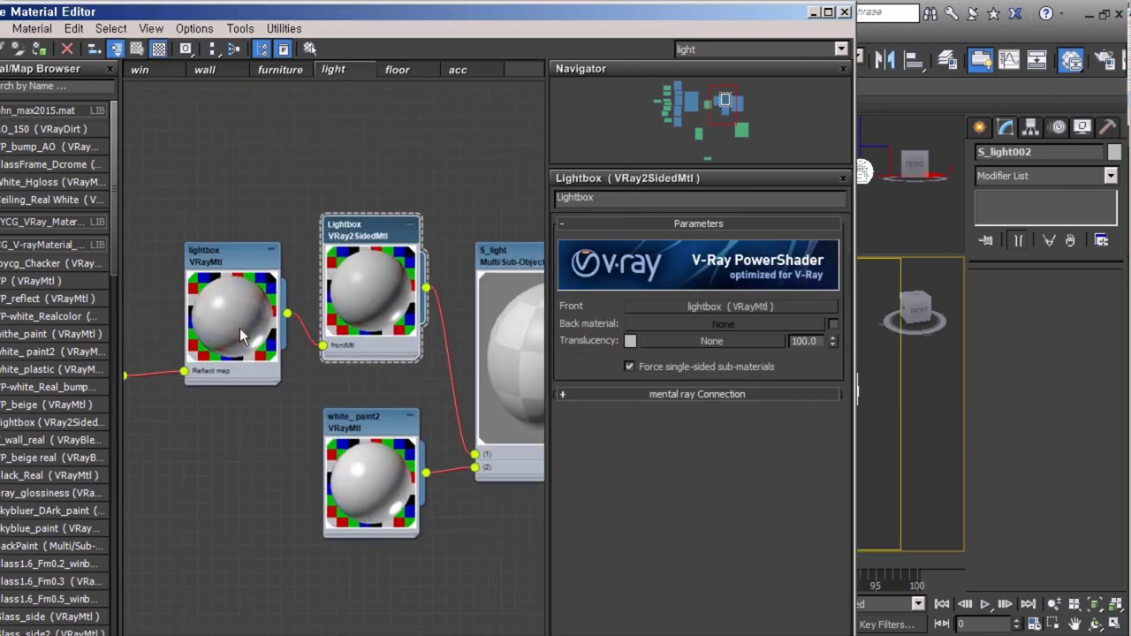
pyautogui.click(630, 340)
pyautogui.click(601, 255)
# - Check the white_paint2 diffuse colour, then minimize the Slate editor
pyautogui.doubleClick(380, 477)
pyautogui.scroll(1, 398, 406)
pyautogui.click(660, 312)
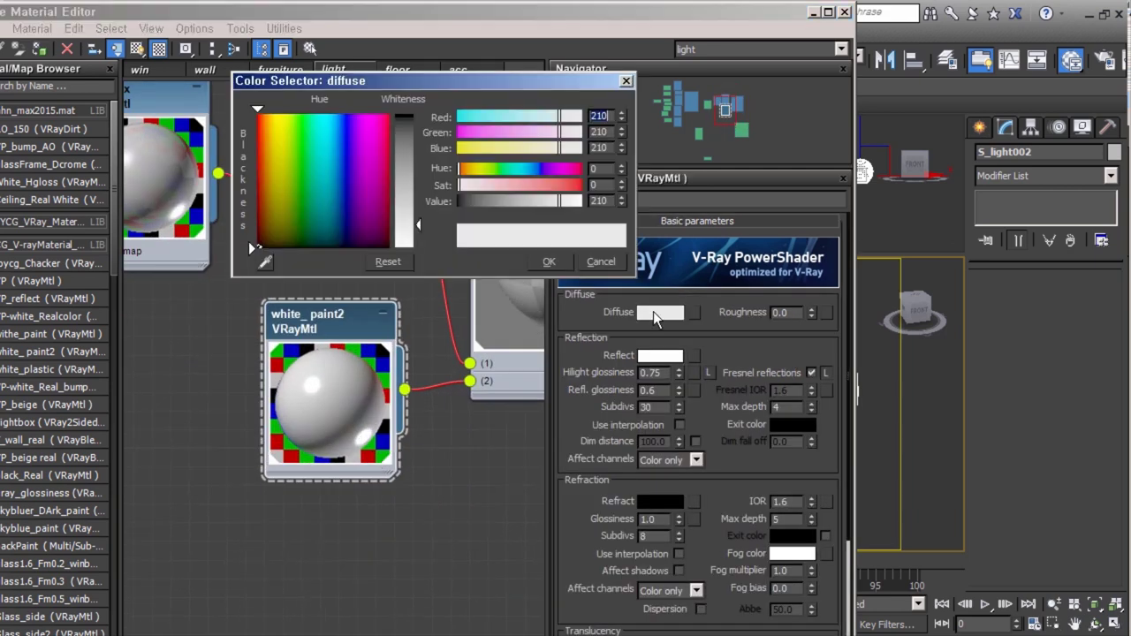
pyautogui.click(552, 262)
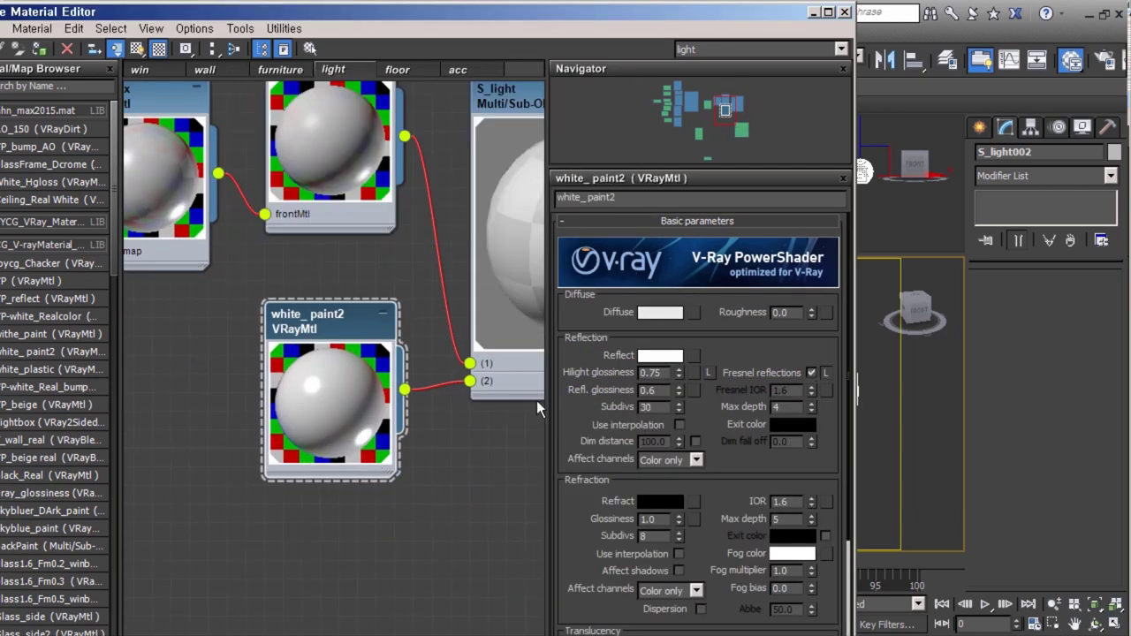
pyautogui.scroll(-5, 793, 408)
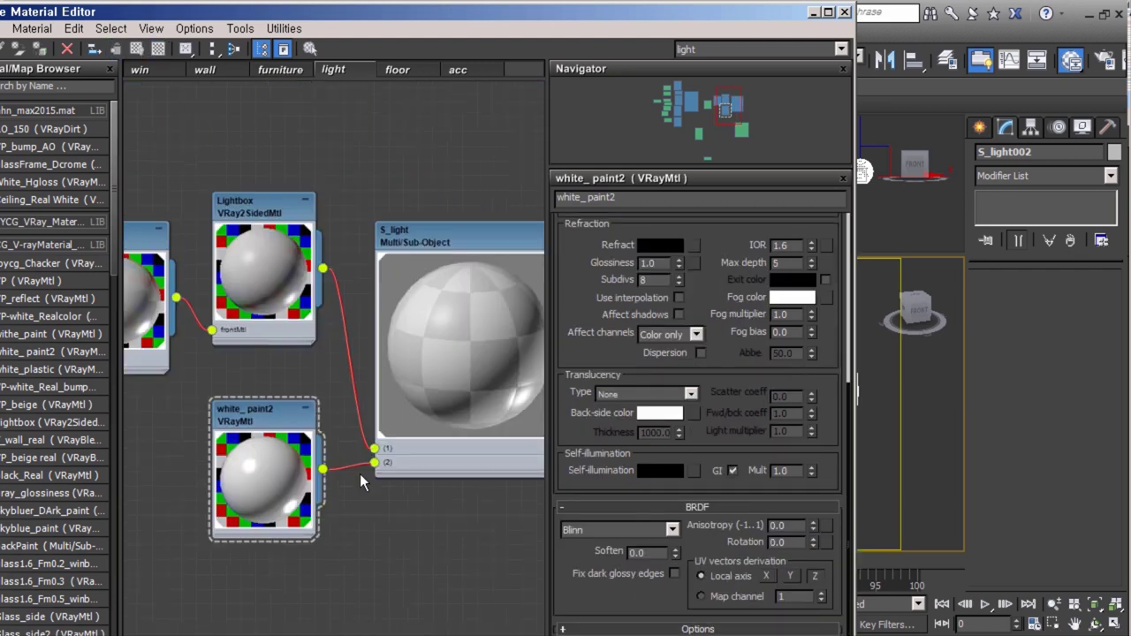
pyautogui.click(813, 13)
# - Frame the shelves group and reopen the material editor on the acc materials view
pyautogui.click(596, 387)
pyautogui.press('z')
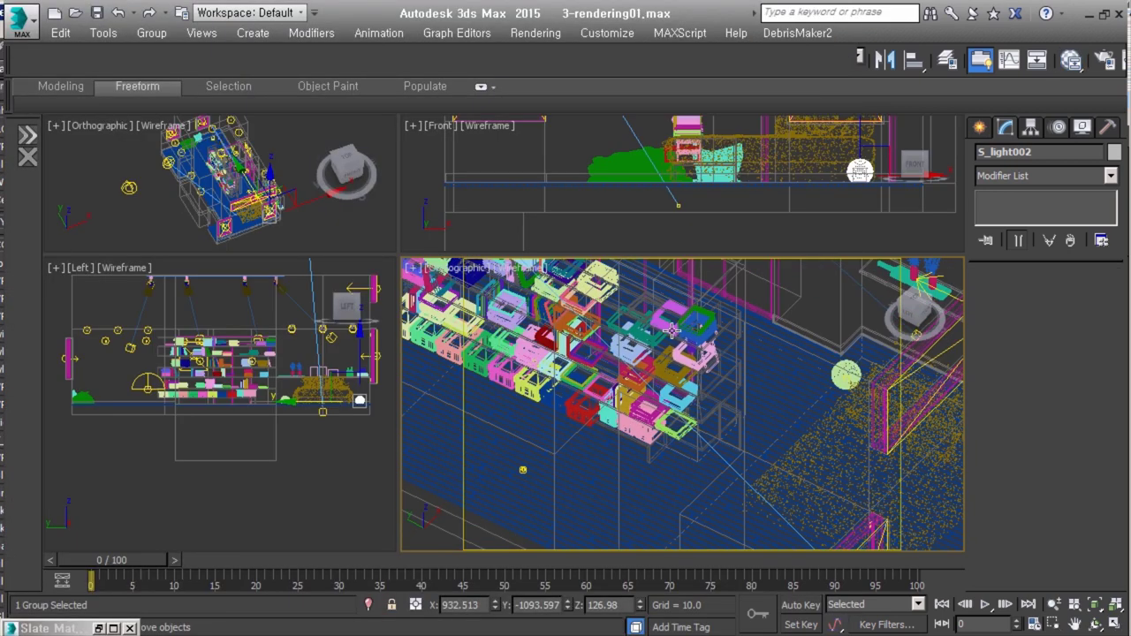
pyautogui.click(1070, 59)
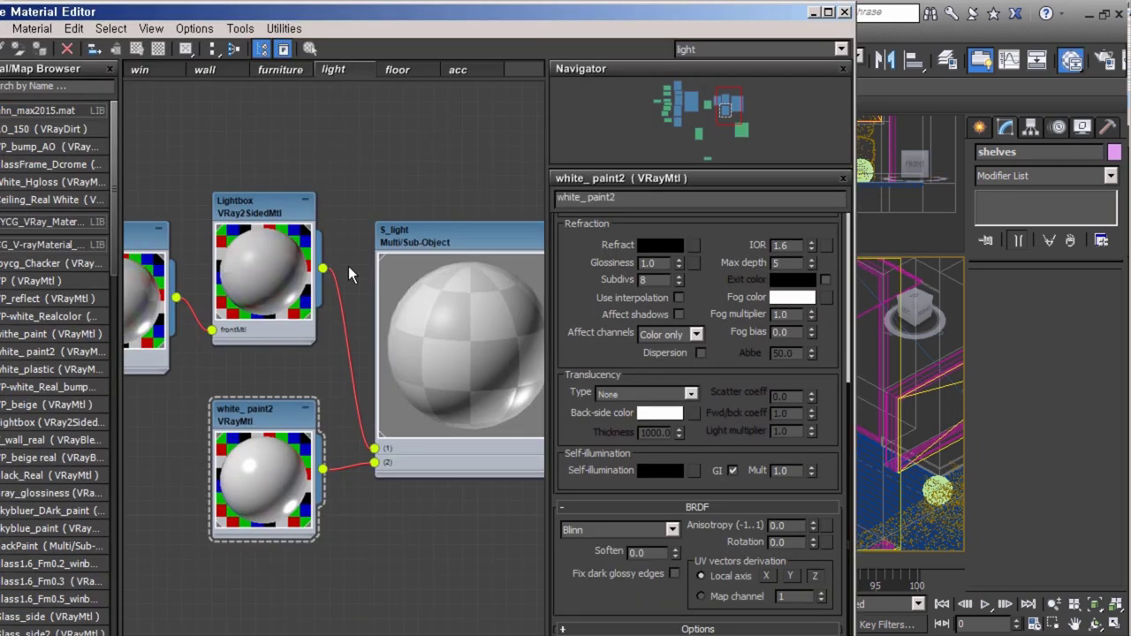
pyautogui.click(459, 69)
pyautogui.moveTo(273, 221); pyautogui.dragTo(441, 233, button='middle')
pyautogui.scroll(3, 204, 313)
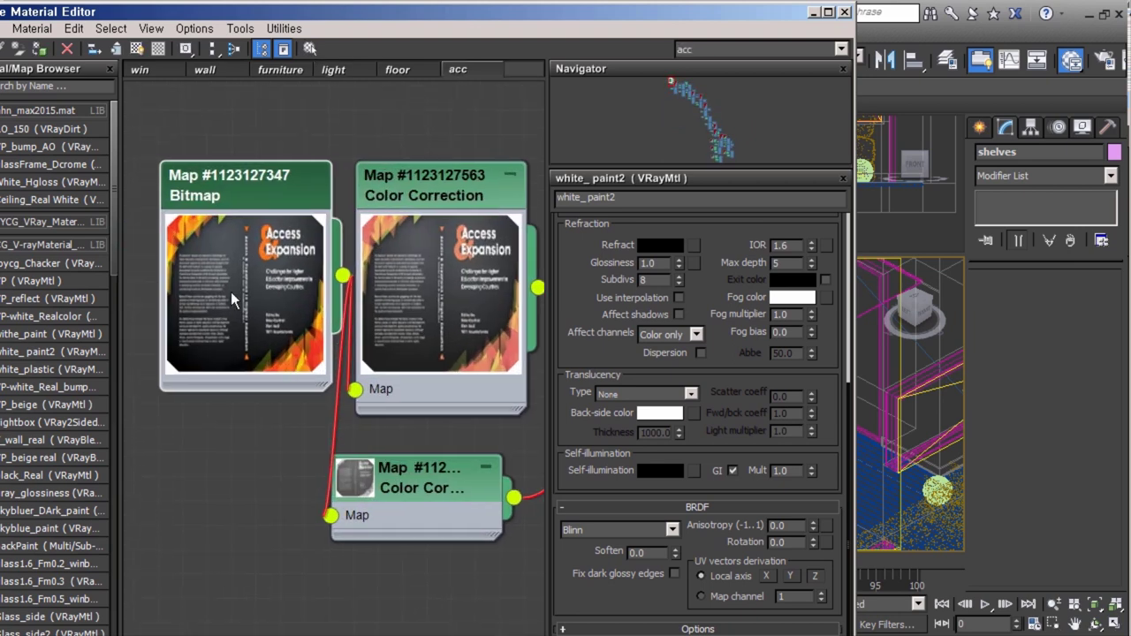
# - Inspect the first two book-cover Color Correction maps' parameters
pyautogui.doubleClick(415, 187)
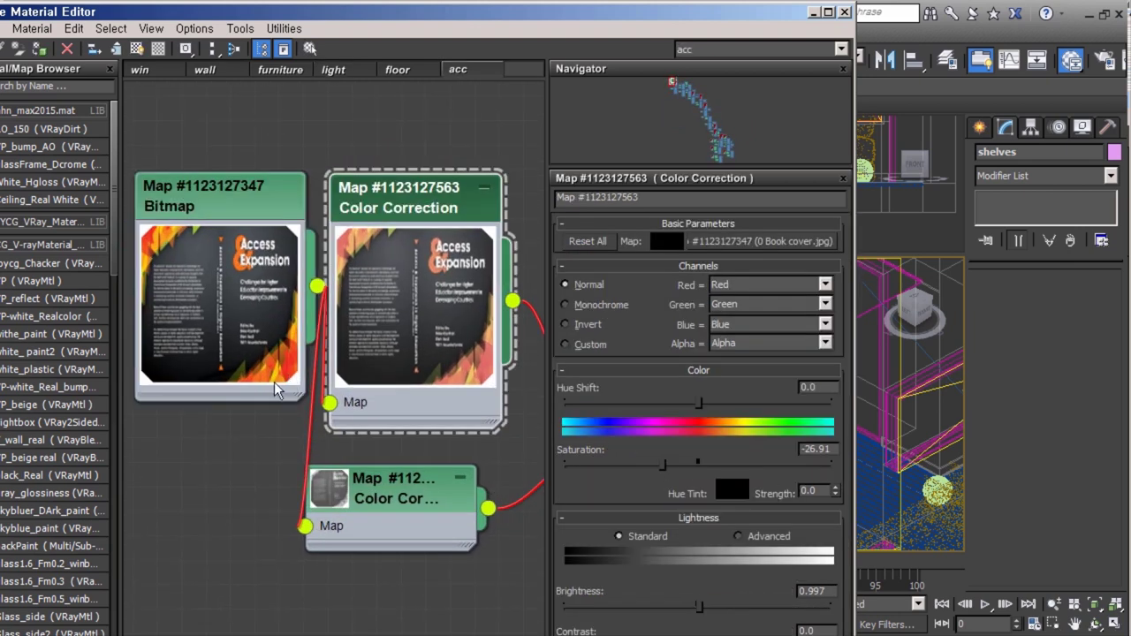
pyautogui.scroll(-5, 269, 355)
pyautogui.scroll(5, 371, 323)
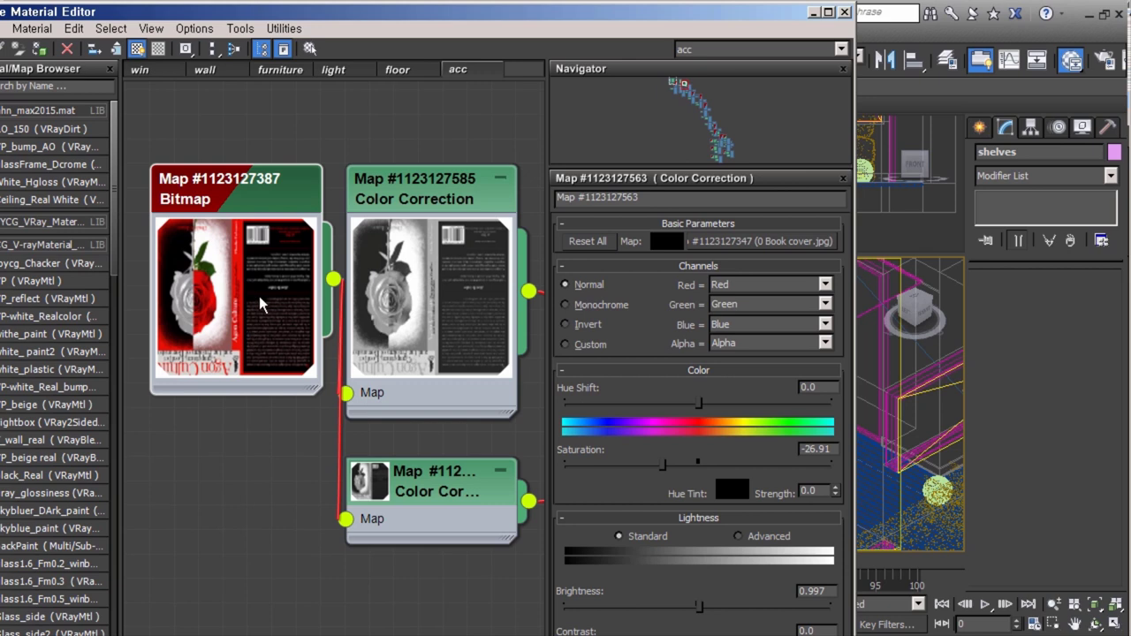
pyautogui.doubleClick(425, 197)
pyautogui.scroll(-3, 441, 194)
pyautogui.scroll(3, 252, 327)
pyautogui.scroll(3, 252, 327)
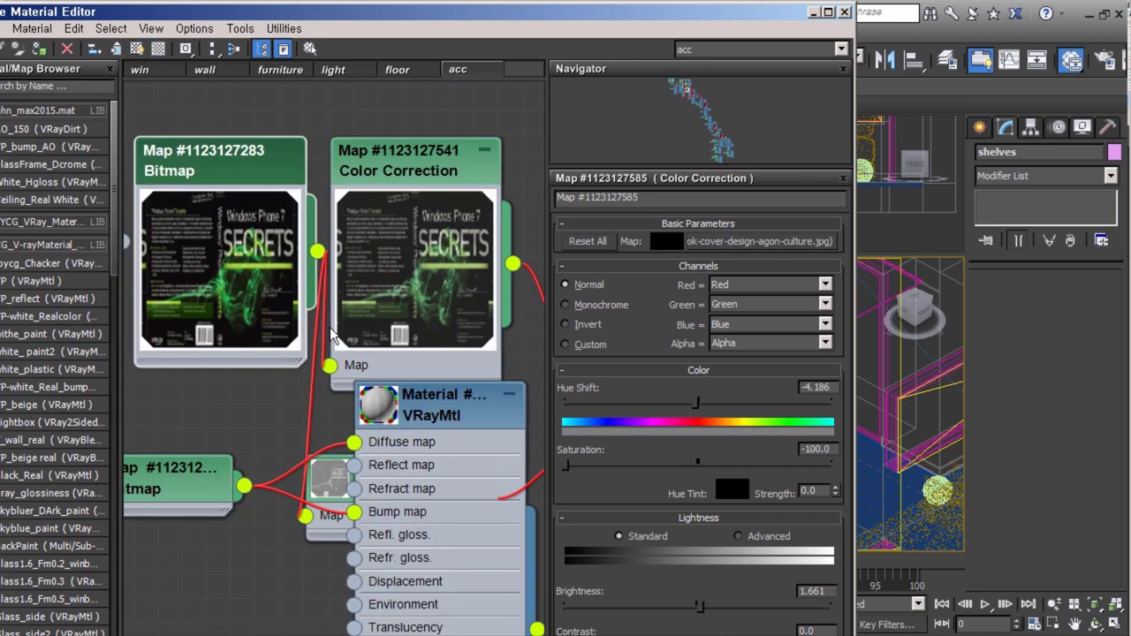
# - Recheck the first book cover's Color Correction settings in detail
pyautogui.doubleClick(456, 212)
pyautogui.scroll(-3, 358, 372)
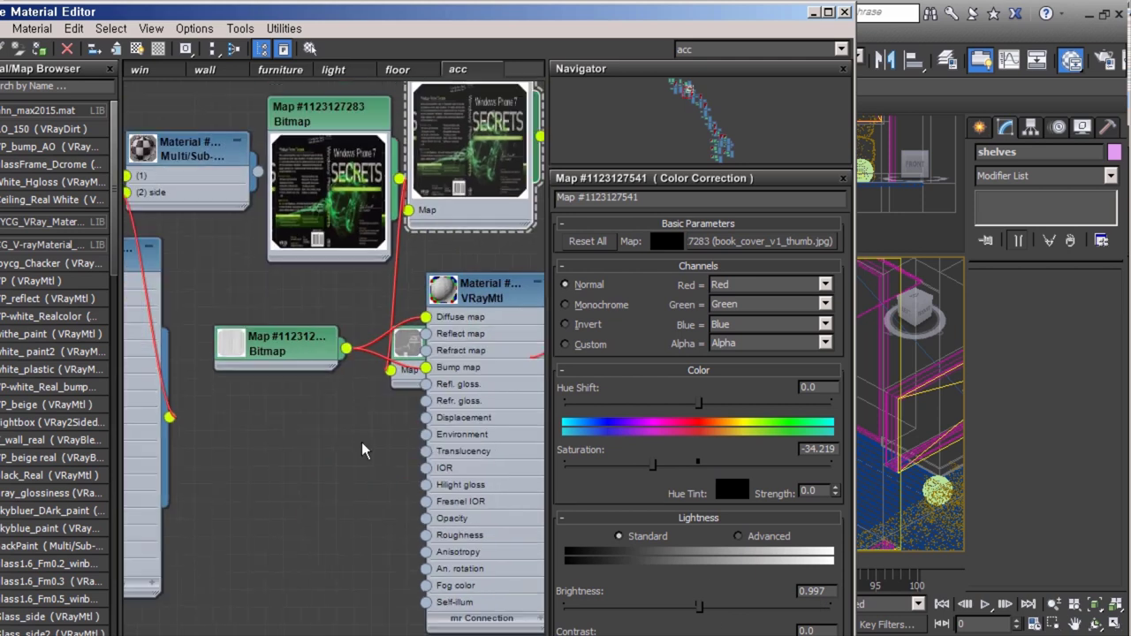
pyautogui.scroll(-3, 371, 362)
pyautogui.scroll(2, 397, 349)
pyautogui.scroll(2, 409, 340)
pyautogui.scroll(2, 408, 340)
pyautogui.scroll(2, 408, 340)
# - Check another book cover's Color Correction map and pan to the photo texture nodes
pyautogui.doubleClick(433, 301)
pyautogui.moveTo(492, 454); pyautogui.dragTo(452, 346, button='middle')
pyautogui.moveTo(698, 608); pyautogui.dragTo(699, 607)
pyautogui.scroll(-2, 329, 280)
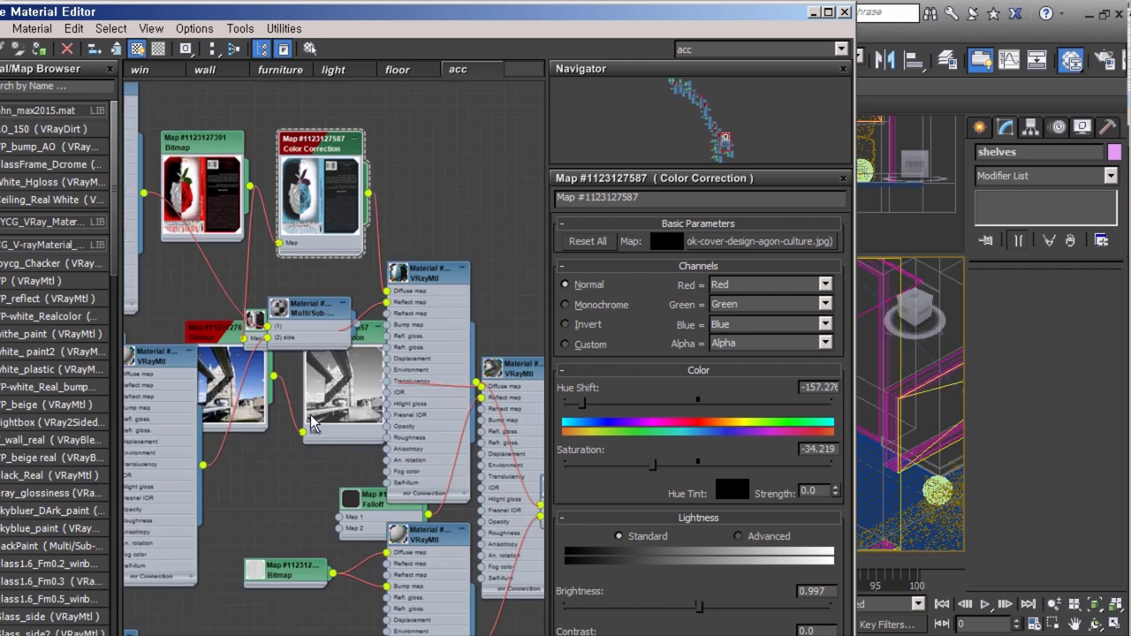
pyautogui.scroll(-2, 311, 424)
pyautogui.scroll(3, 378, 313)
pyautogui.scroll(2, 285, 380)
# - Inspect the street and highway photos' Color Correction maps, then minimize the editor
pyautogui.doubleClick(362, 336)
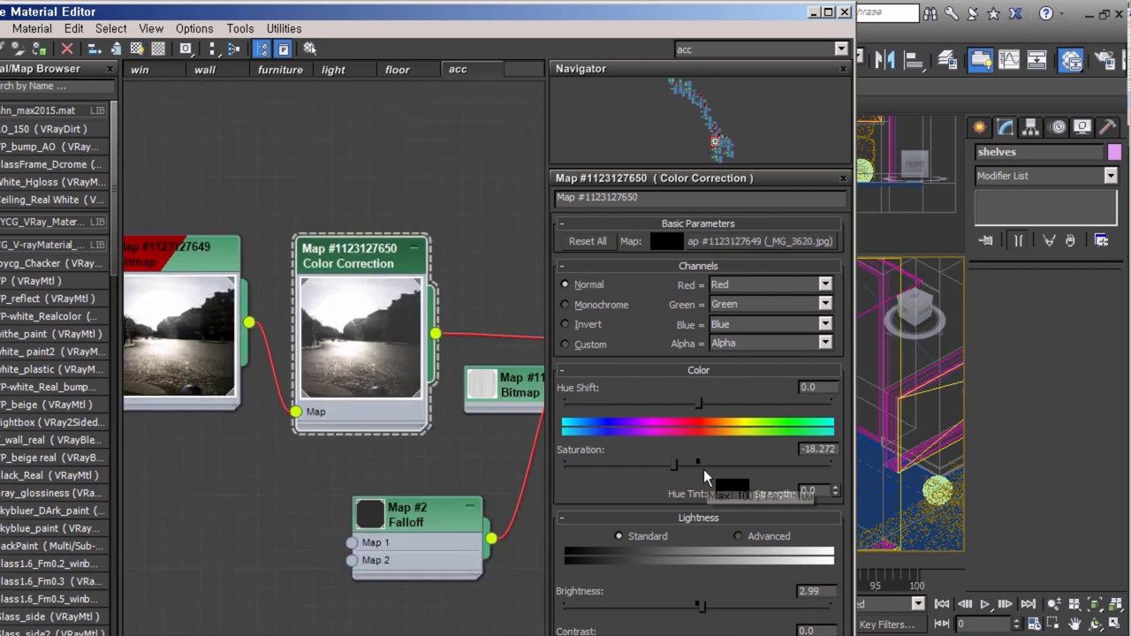
pyautogui.scroll(-3, 381, 382)
pyautogui.scroll(1, 381, 382)
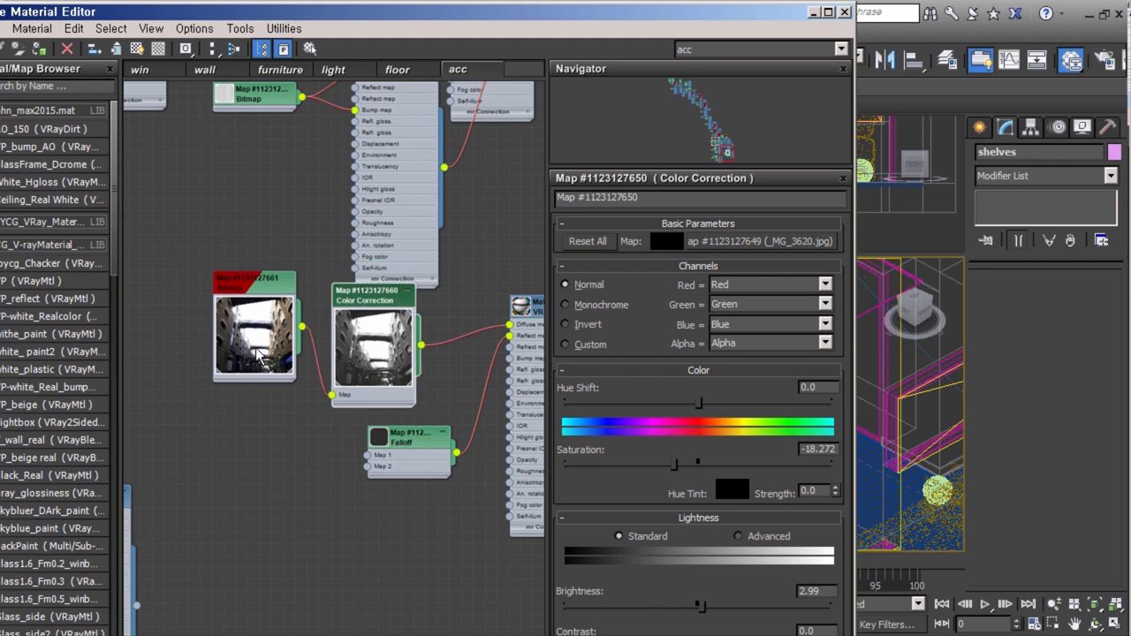
pyautogui.scroll(-2, 382, 382)
pyautogui.doubleClick(362, 349)
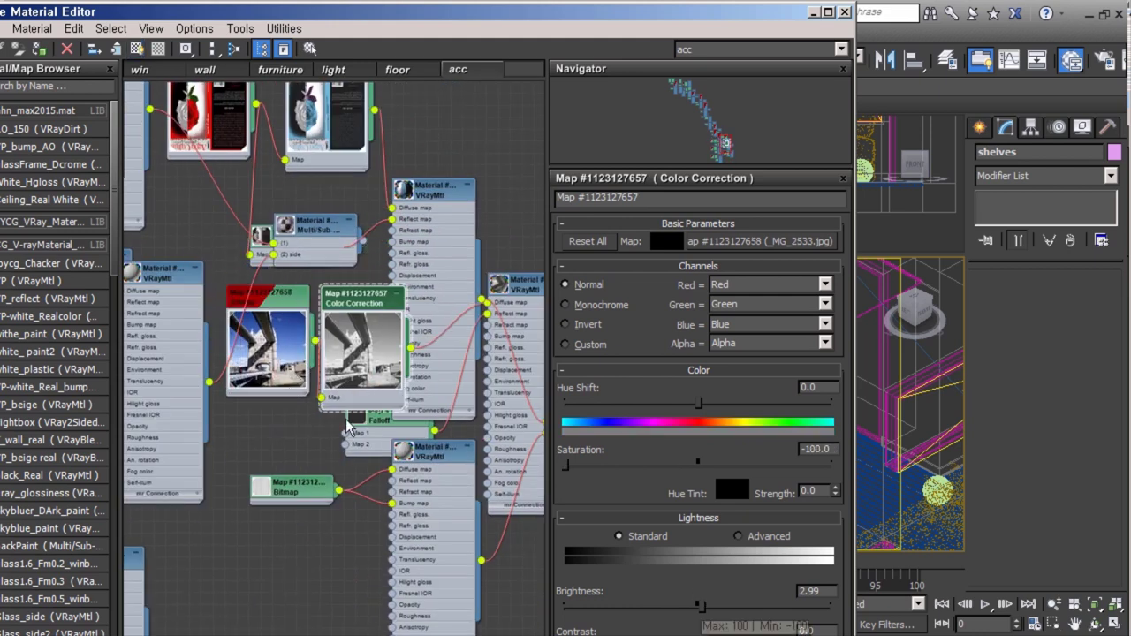
pyautogui.click(813, 11)
# - Select the fabric bag and preview its Map #9 fabric bitmap in the furniture view
pyautogui.scroll(3, 610, 396)
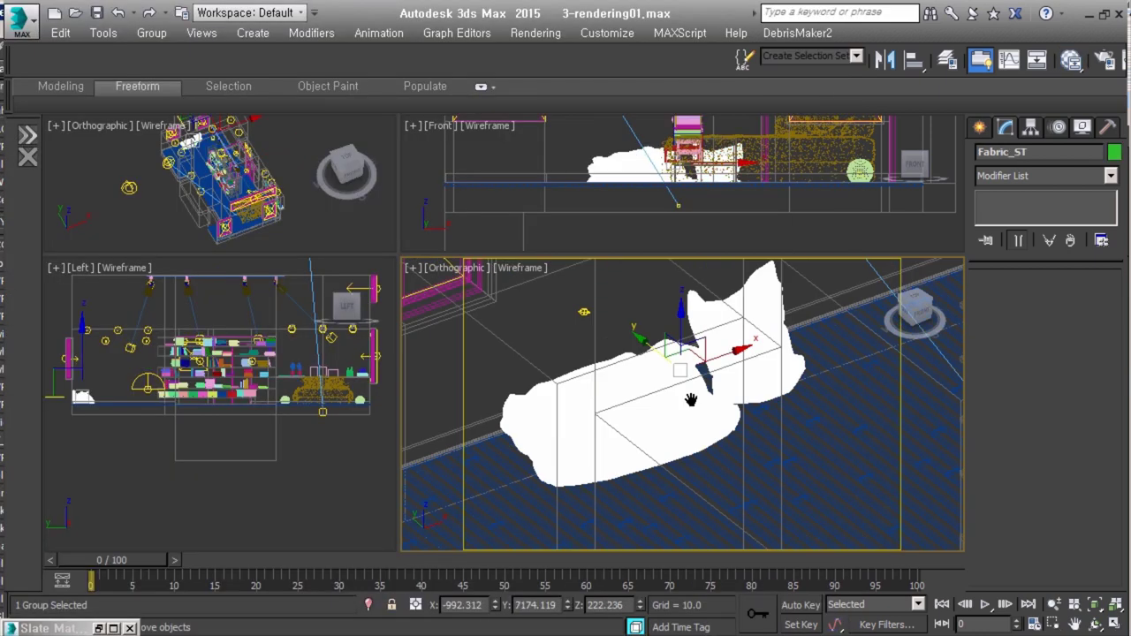
pyautogui.click(611, 397)
pyautogui.scroll(3, 677, 437)
pyautogui.press('m')
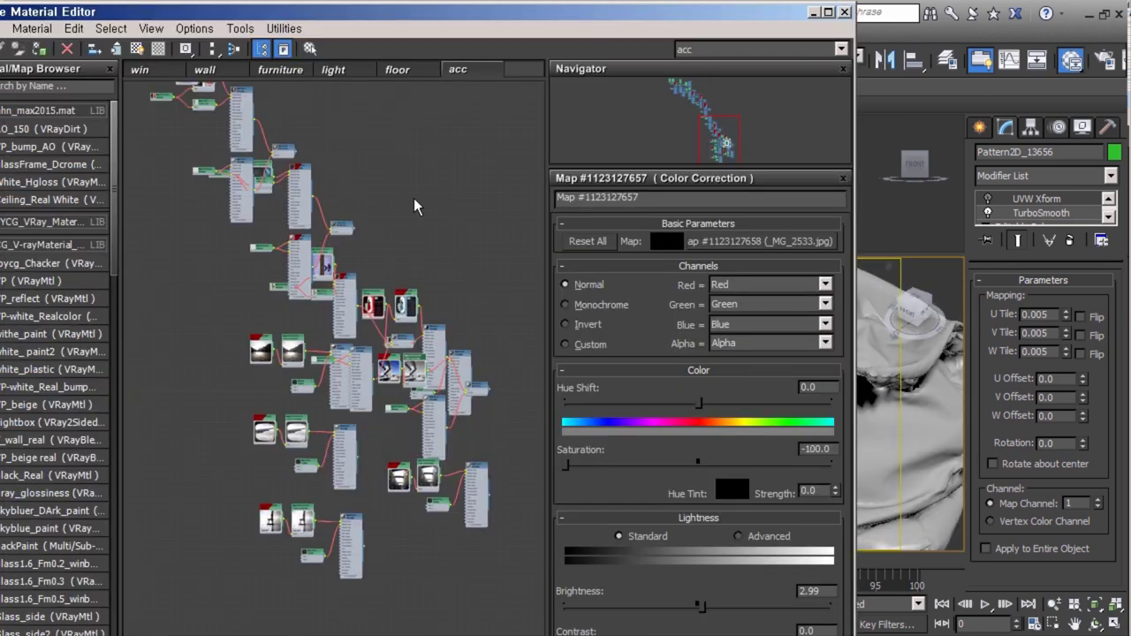
pyautogui.click(280, 69)
pyautogui.doubleClick(220, 351)
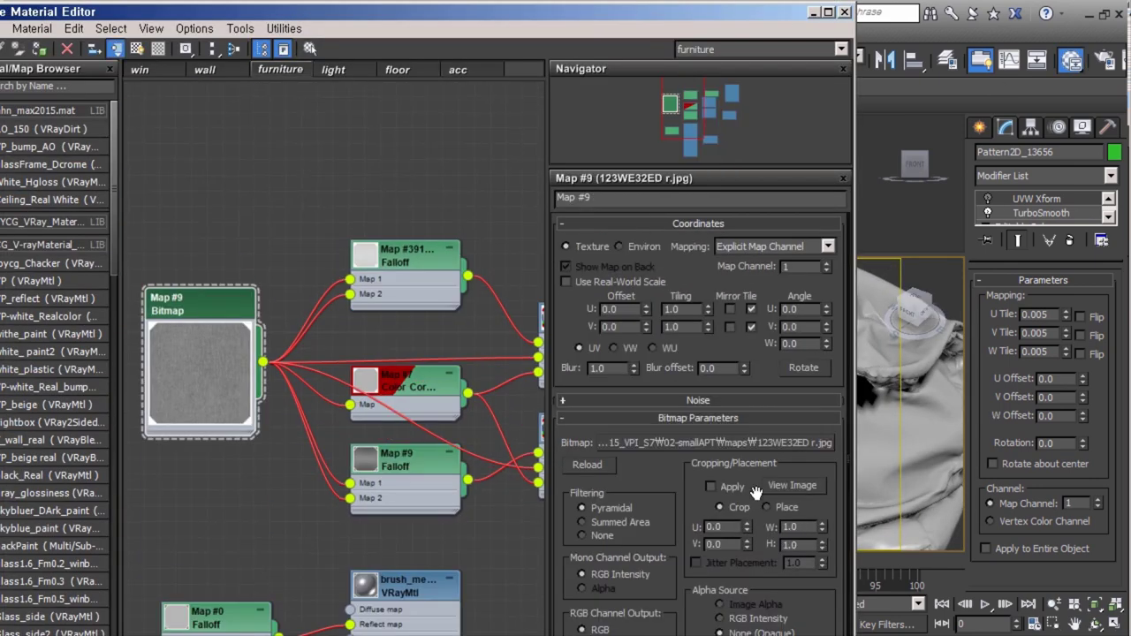
pyautogui.click(712, 56)
pyautogui.click(812, 11)
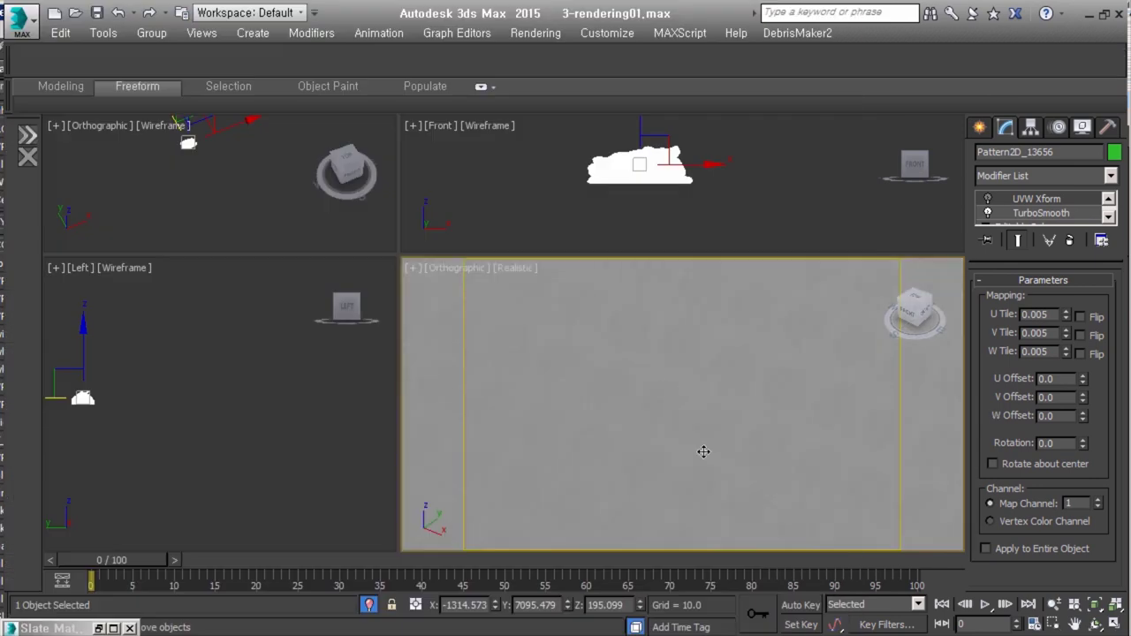
# - Frame the bag and enable its UVW Xform modifier on Pattern2D_13656
pyautogui.press('z')
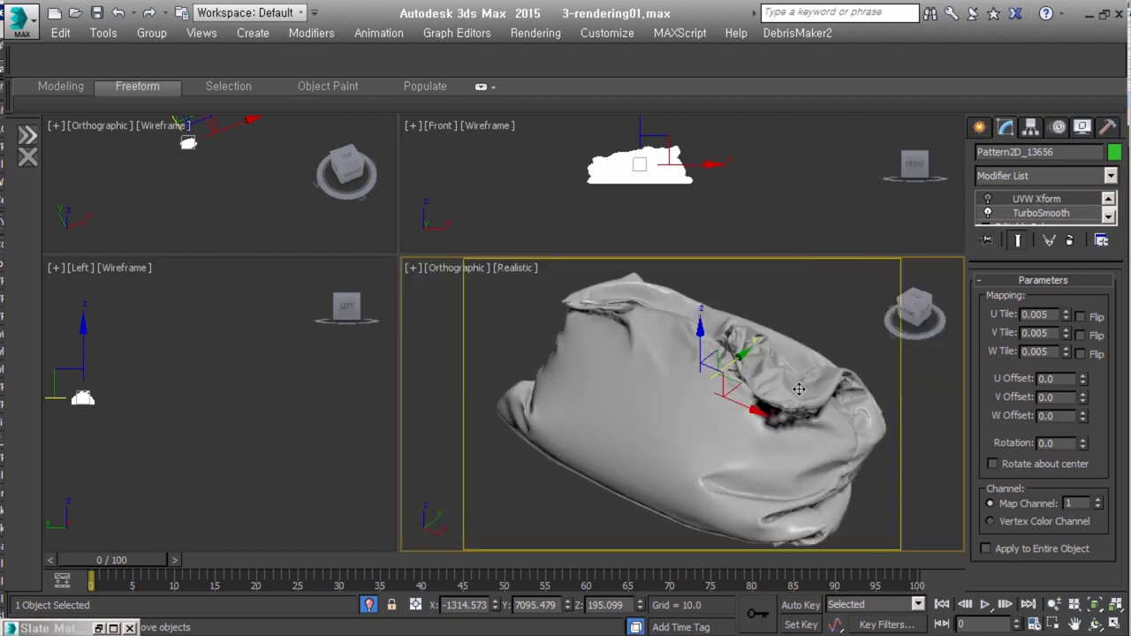
pyautogui.click(988, 199)
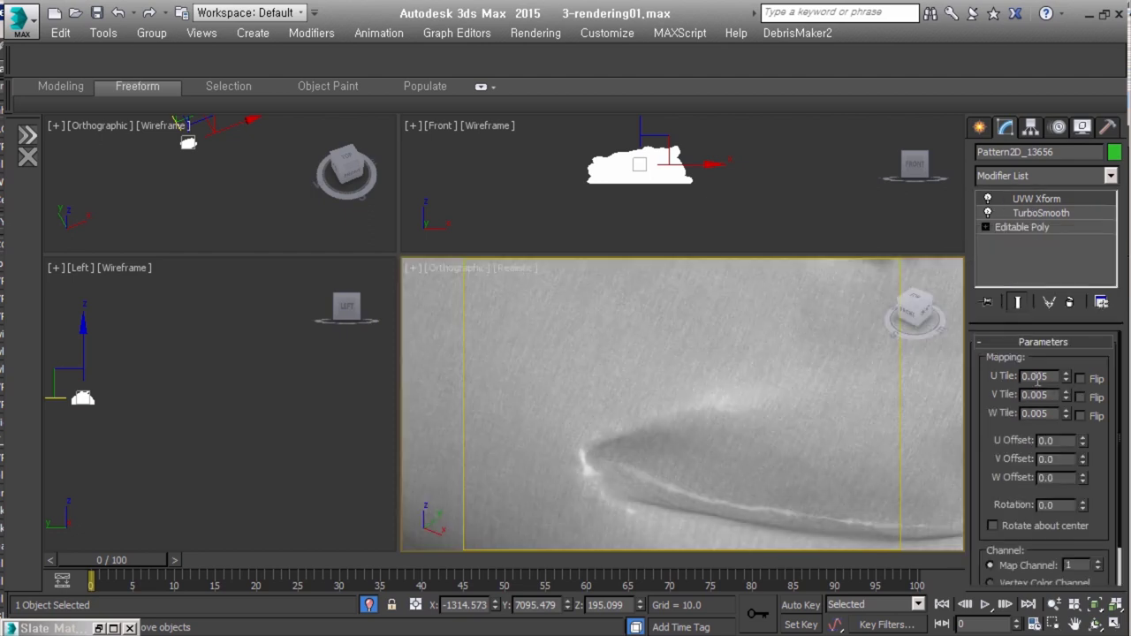
pyautogui.scroll(-2, 581, 447)
pyautogui.scroll(-3, 729, 489)
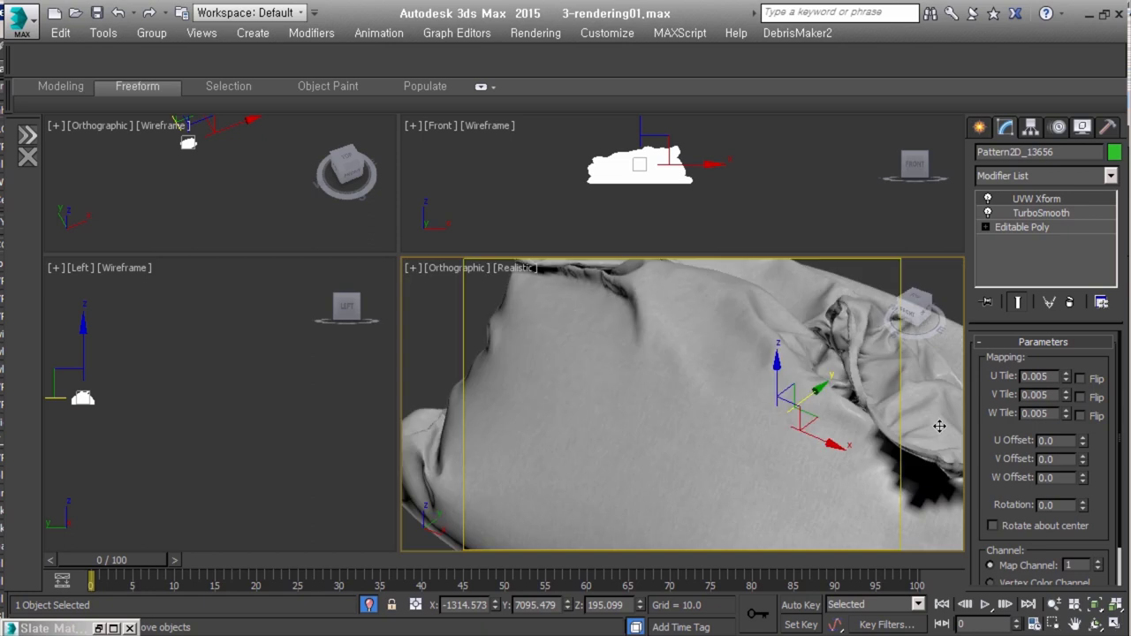
pyautogui.scroll(-3, 775, 433)
pyautogui.scroll(-3, 775, 433)
pyautogui.press('F3')
# - Show the full scene, orbit the Left view, and keep the VRaySun's CIE Overcast sky model
pyautogui.hotkey('alt', 'q')
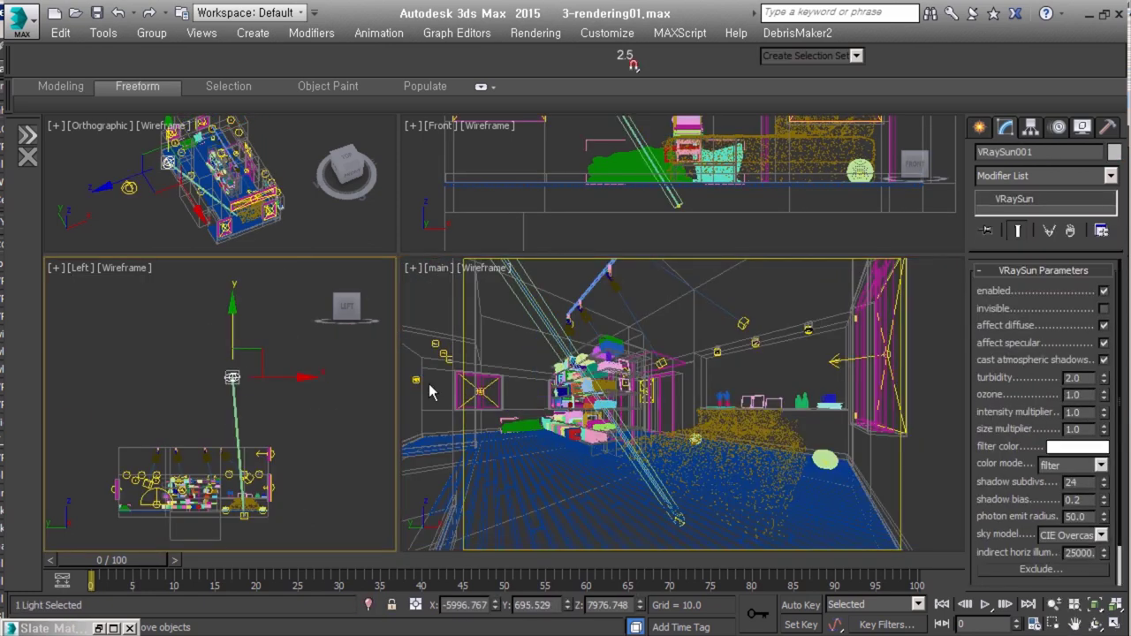
pyautogui.click(1073, 395)
pyautogui.keyDown('alt'); pyautogui.moveTo(265, 380); pyautogui.dragTo(240, 497, button='middle'); pyautogui.keyUp('alt')
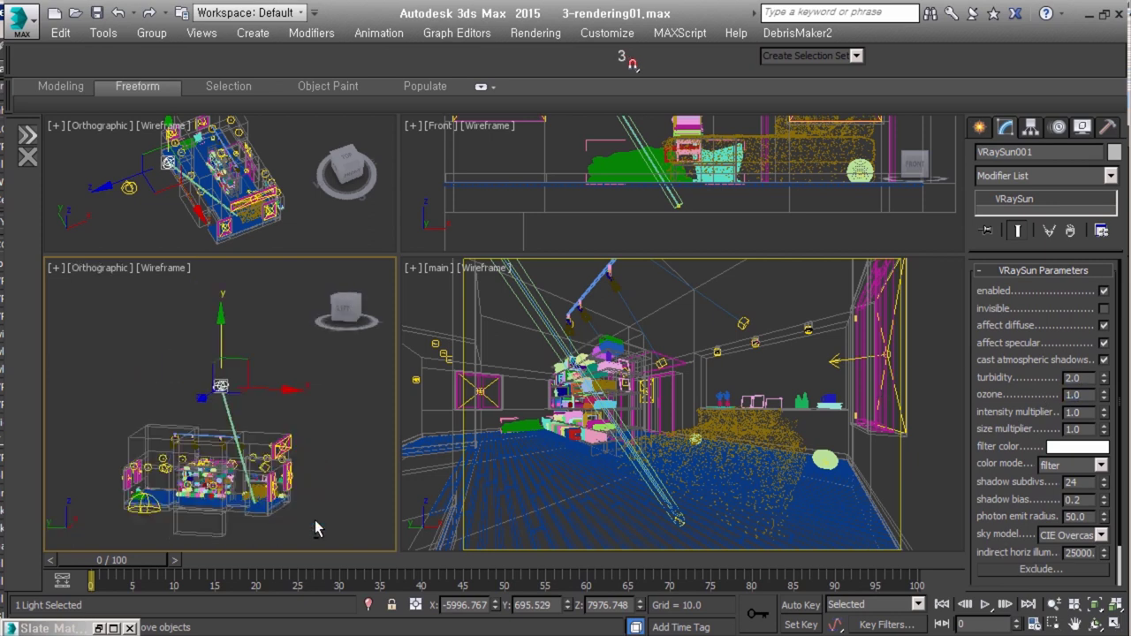
pyautogui.click(1069, 535)
pyautogui.click(1060, 535)
# - Select the main VRayPhysicalCamera and check its f-number 4.0 and white balance 246, 255, 255
pyautogui.rightClick(766, 374)
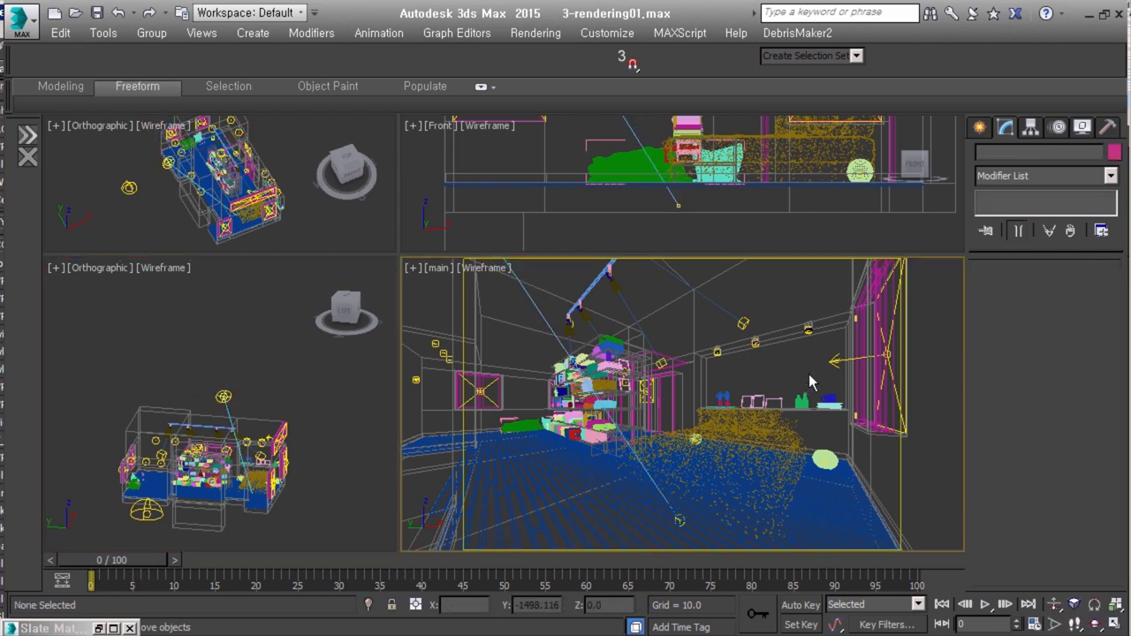
pyautogui.click(422, 267)
pyautogui.click(477, 553)
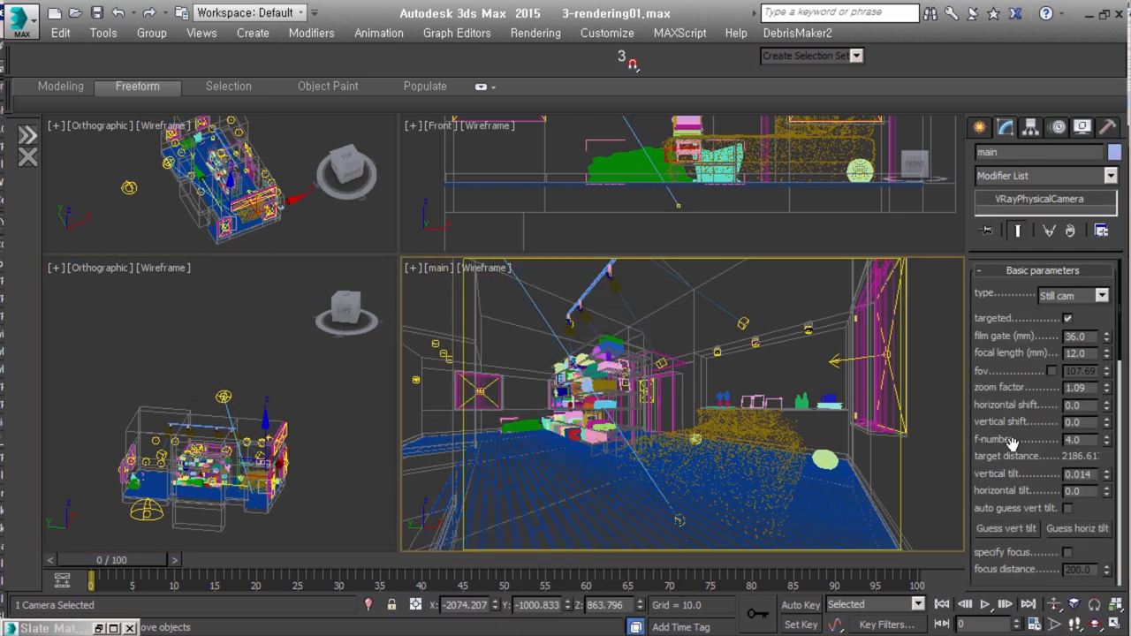
pyautogui.scroll(-1, 996, 442)
pyautogui.scroll(-6, 1022, 526)
pyautogui.click(1083, 358)
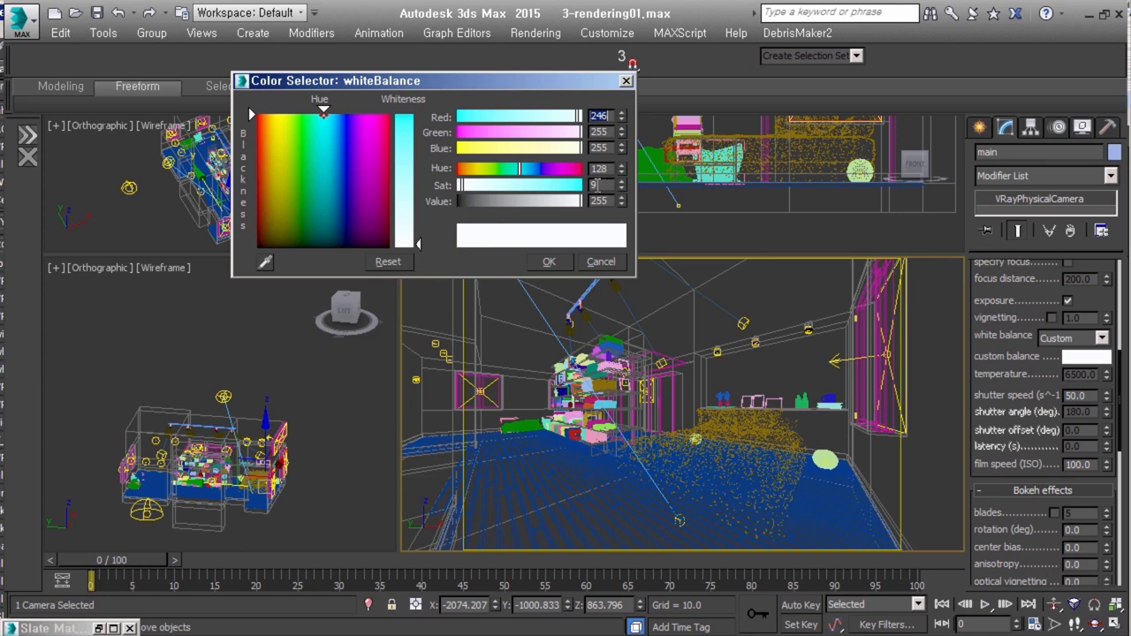
pyautogui.scroll(3, 1016, 398)
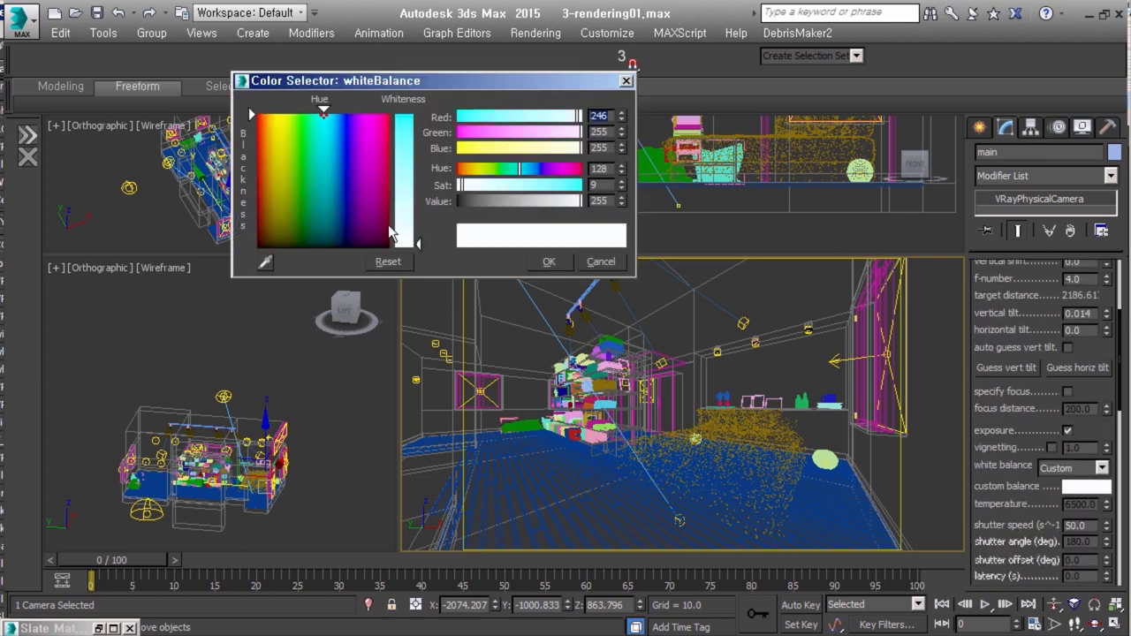
pyautogui.click(549, 262)
pyautogui.click(664, 296)
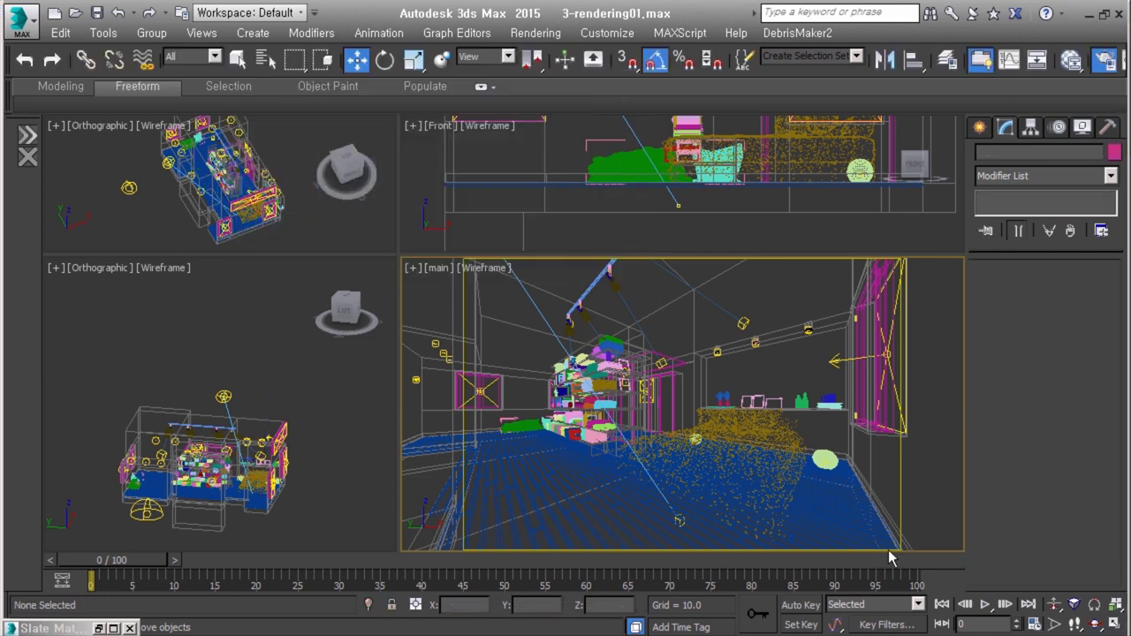
pyautogui.press('F10')
# - Check the 1200 output width, then expand the V-Ray global switches
pyautogui.click(328, 112)
pyautogui.moveTo(386, 363); pyautogui.dragTo(281, 363)
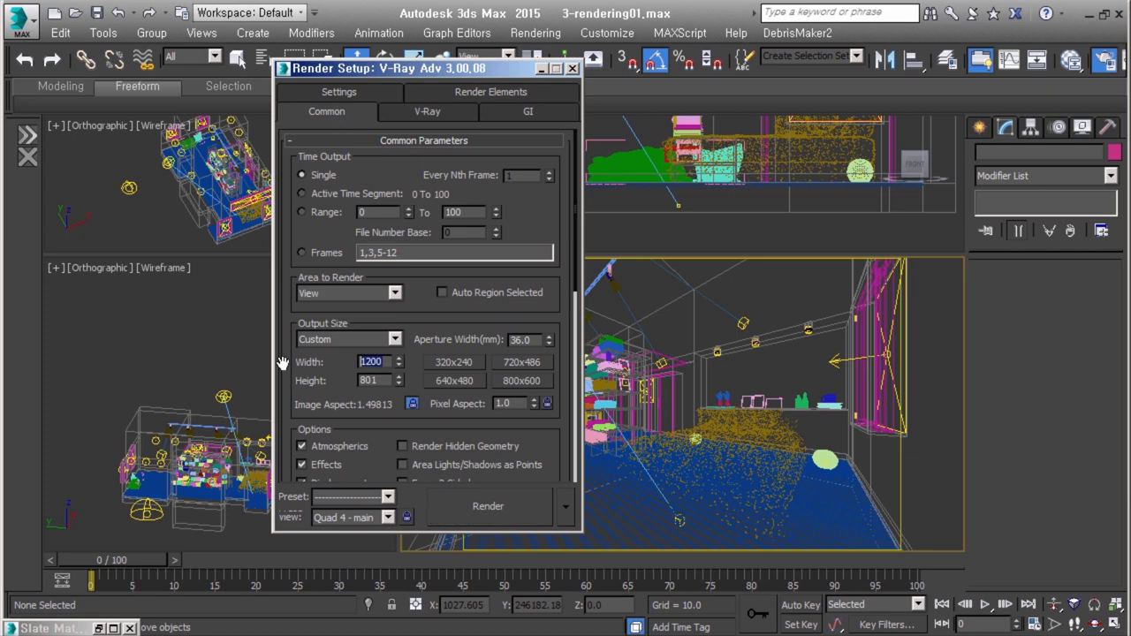
pyautogui.click(443, 113)
pyautogui.click(294, 371)
pyautogui.scroll(-5, 294, 397)
pyautogui.click(425, 189)
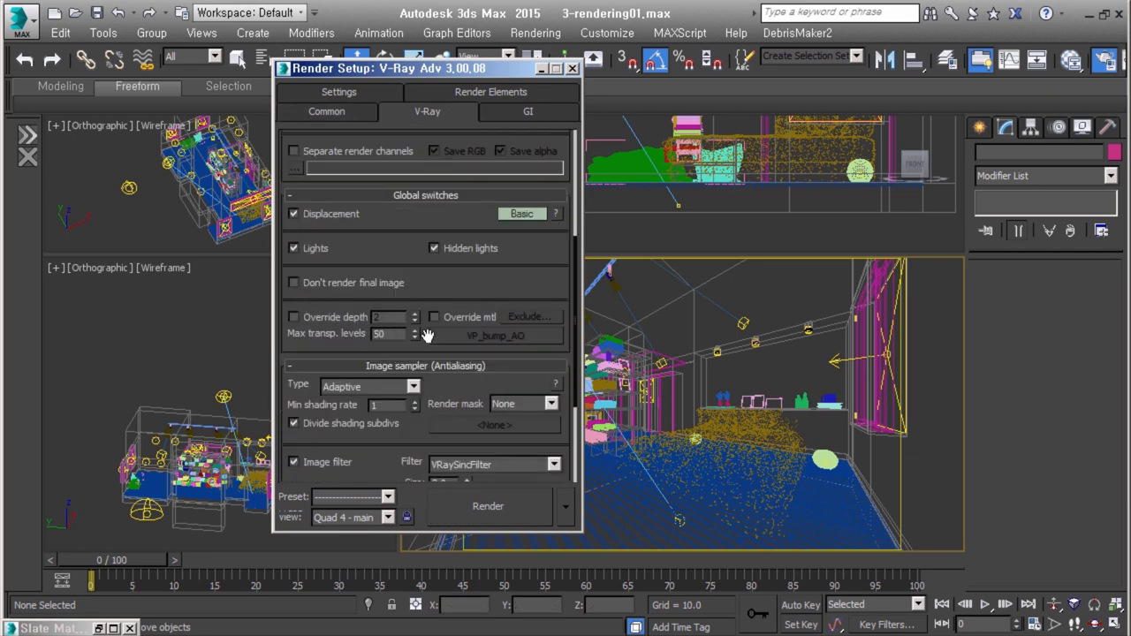
# - Keep VRaySincFilter, review adaptive sampler and colour mapping, and expand the irradiance map
pyautogui.scroll(-1, 397, 407)
pyautogui.scroll(-2, 411, 386)
pyautogui.click(489, 312)
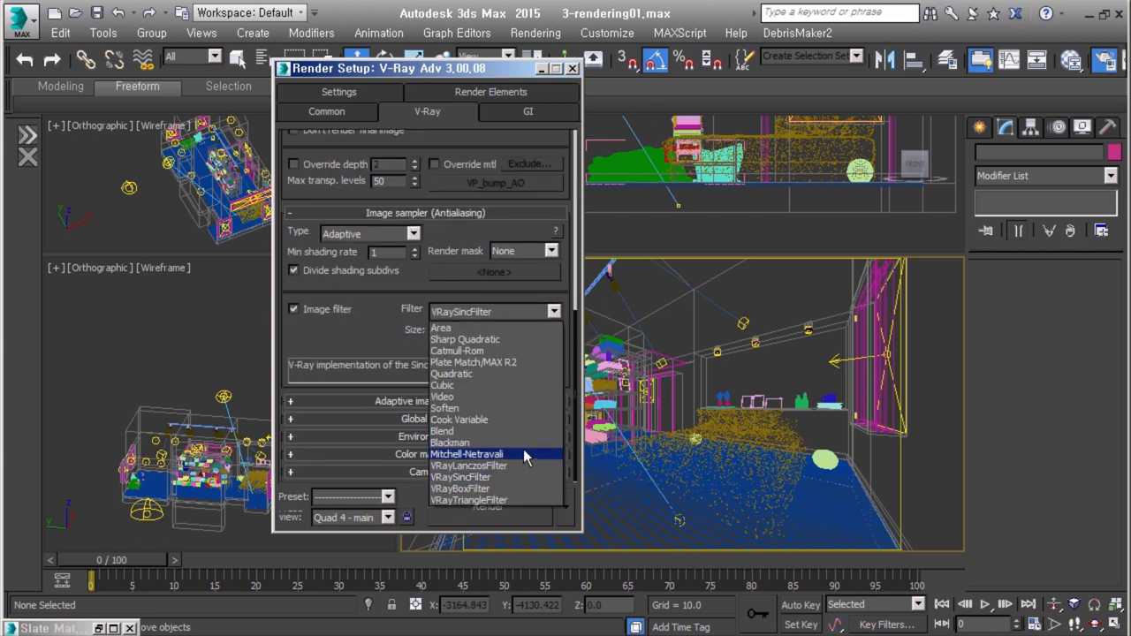
pyautogui.click(388, 331)
pyautogui.click(404, 213)
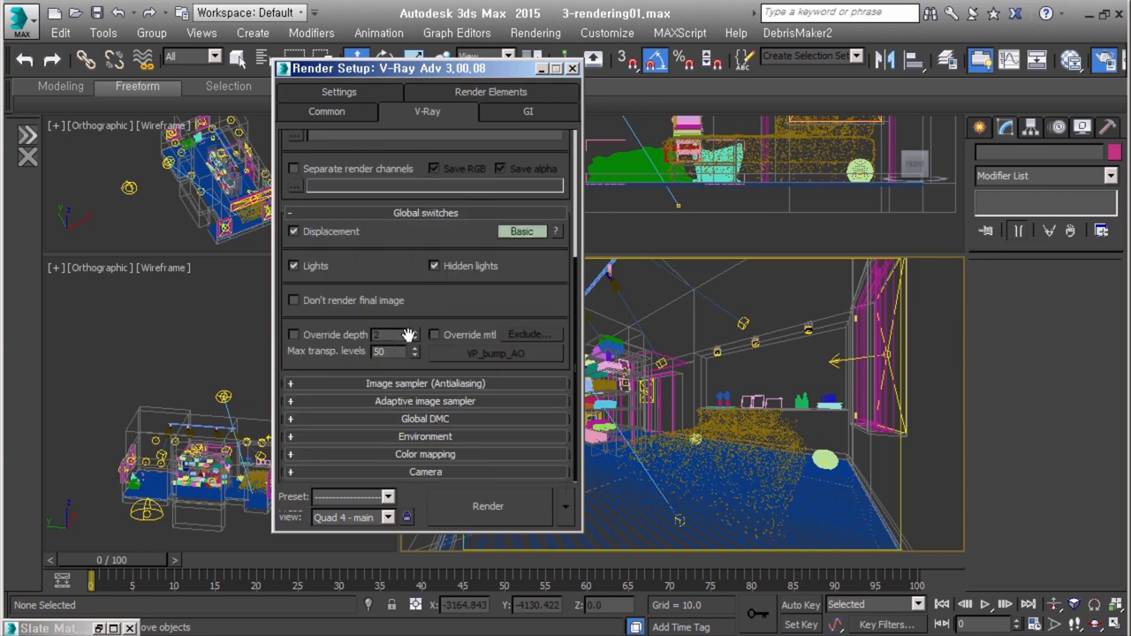
pyautogui.click(417, 401)
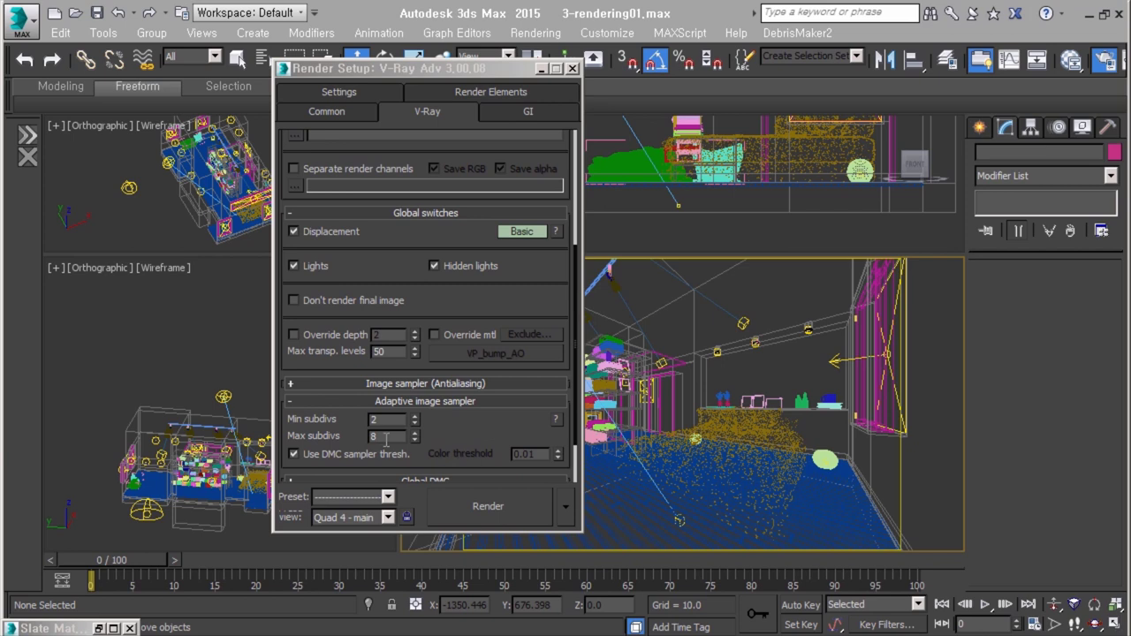
pyautogui.scroll(3, 389, 398)
pyautogui.scroll(-4, 398, 393)
pyautogui.click(424, 321)
pyautogui.click(424, 358)
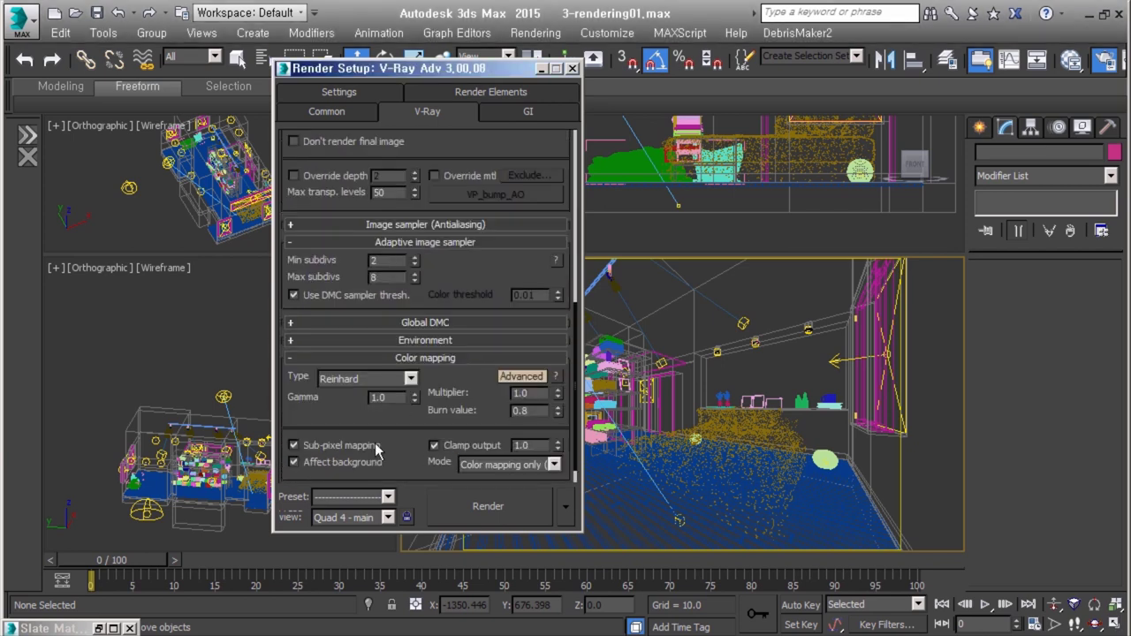
pyautogui.click(504, 111)
pyautogui.click(428, 233)
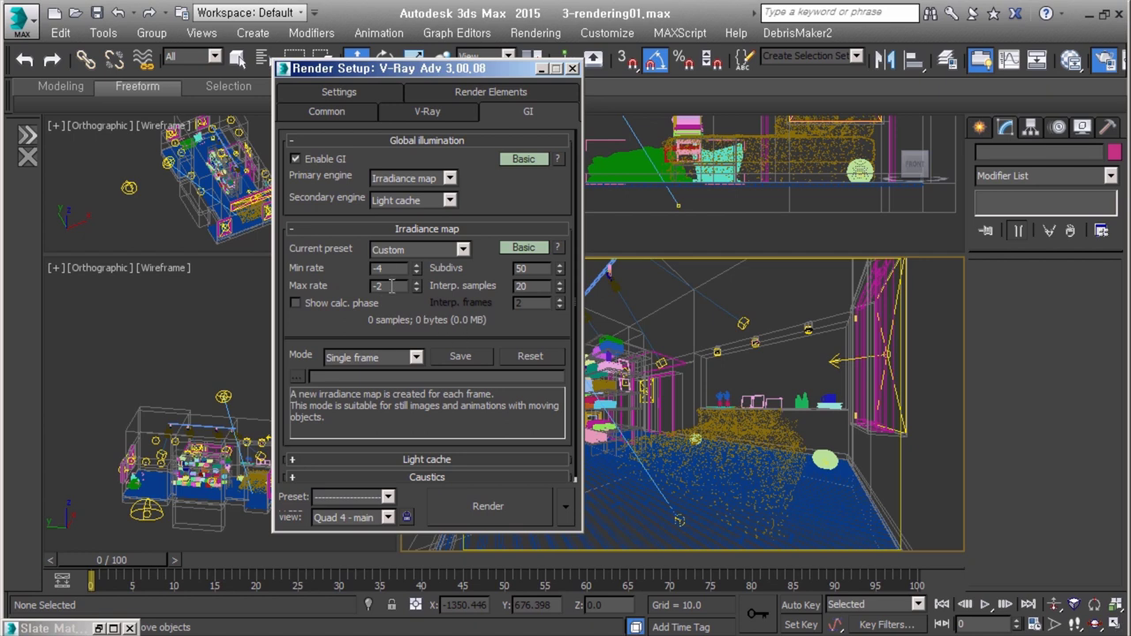
# - Keep the Custom irradiance preset with subdivs 70 and interp samples 30
pyautogui.click(418, 250)
pyautogui.click(366, 311)
pyautogui.doubleClick(535, 272)
pyautogui.write('70')
pyautogui.press('Tab')
pyautogui.write('30')
pyautogui.click(418, 249)
pyautogui.press('Escape')
# - Set light cache subdivs to 3000 and stop using it for glossy rays
pyautogui.click(427, 228)
pyautogui.click(427, 247)
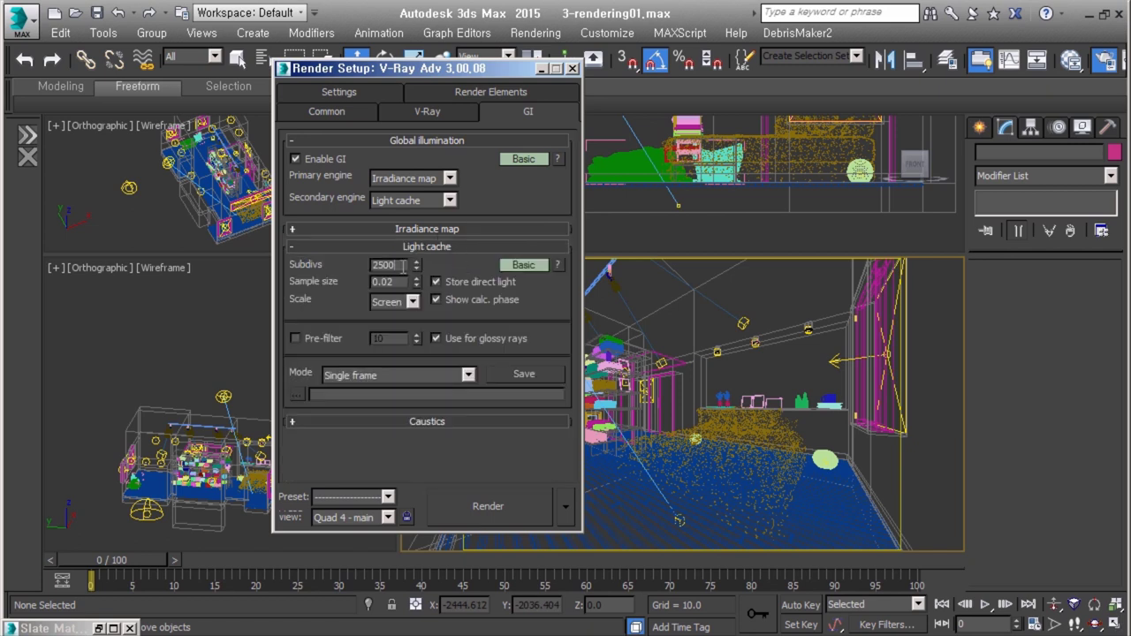
pyautogui.click(435, 338)
# - Set the default displacement edge length to 4.0
pyautogui.click(338, 92)
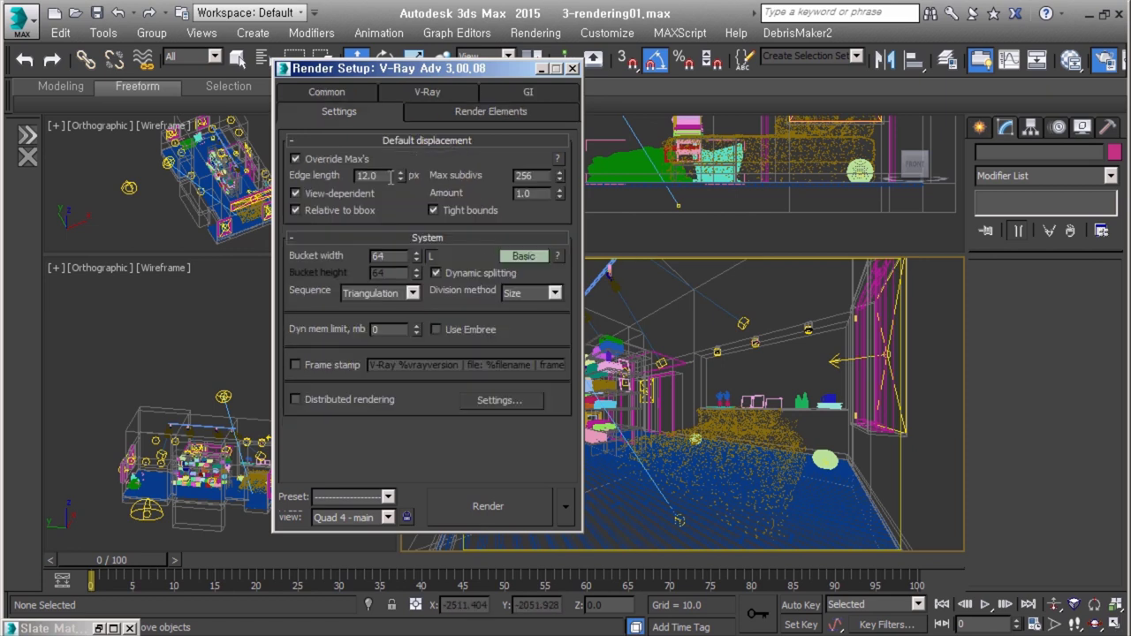
pyautogui.doubleClick(381, 177)
pyautogui.write('4.0')
pyautogui.click(384, 142)
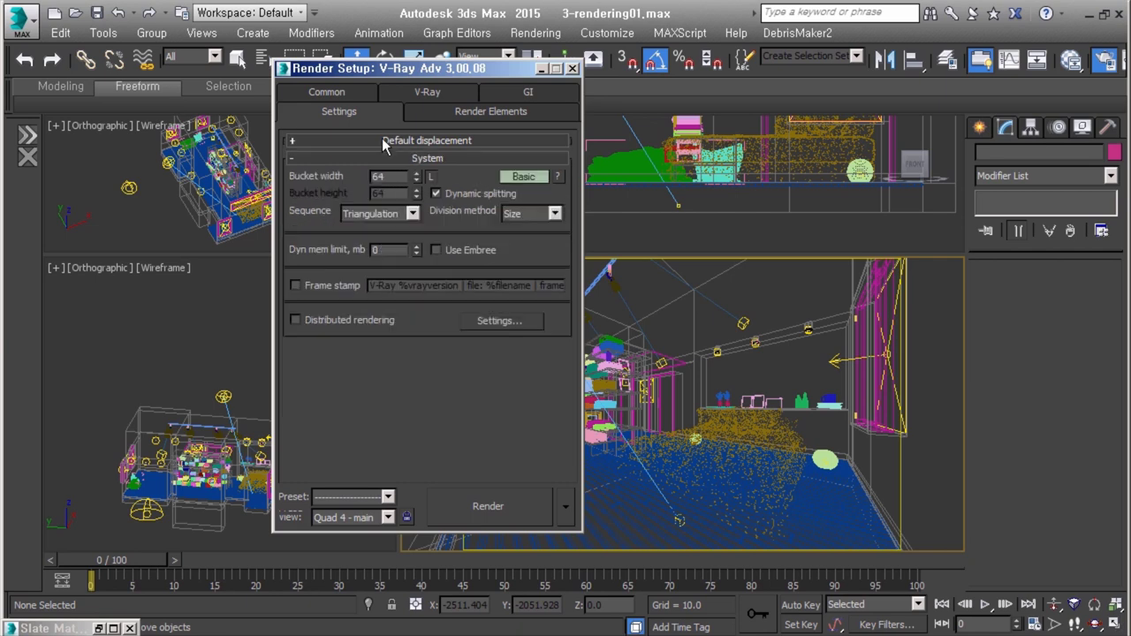
pyautogui.click(494, 113)
# - Inspect the VRayZDepth element, reopen the common render settings and start a test render
pyautogui.click(347, 263)
pyautogui.moveTo(398, 68); pyautogui.dragTo(190, 71)
pyautogui.click(364, 70)
pyautogui.moveTo(793, 67); pyautogui.dragTo(683, 66)
pyautogui.press('F10')
pyautogui.click(159, 118)
pyautogui.hotkey('shift', 'q')
# - Region-render a small lower-right area, then the glowing lamp
pyautogui.click(298, 68)
pyautogui.hotkey('shift', 'q')
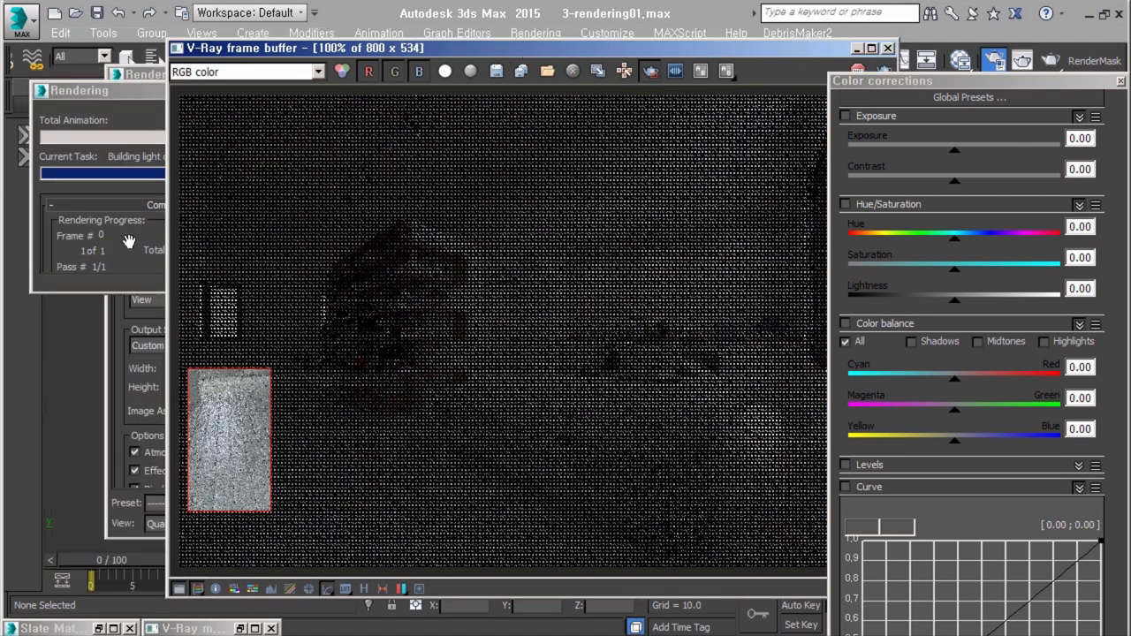
pyautogui.moveTo(594, 406); pyautogui.dragTo(654, 480)
pyautogui.hotkey('shift', 'q')
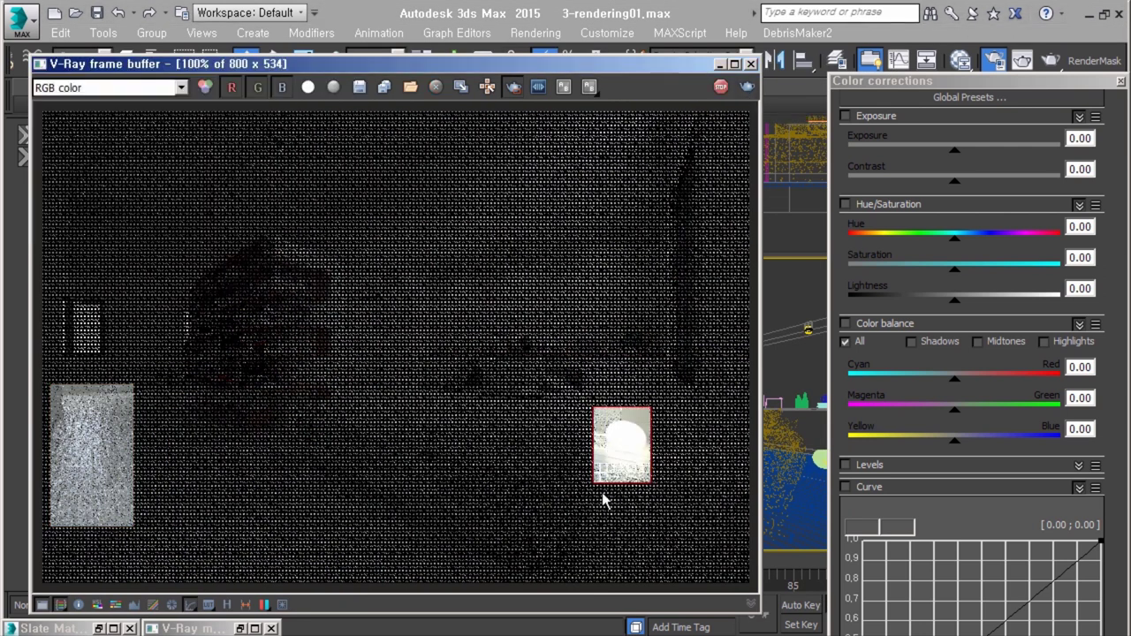
pyautogui.moveTo(447, 234); pyautogui.dragTo(488, 320)
# - Apply exposure -0.33, contrast 0.65 and warmer highlights, then close the frame buffer
pyautogui.scroll(1, 689, 520)
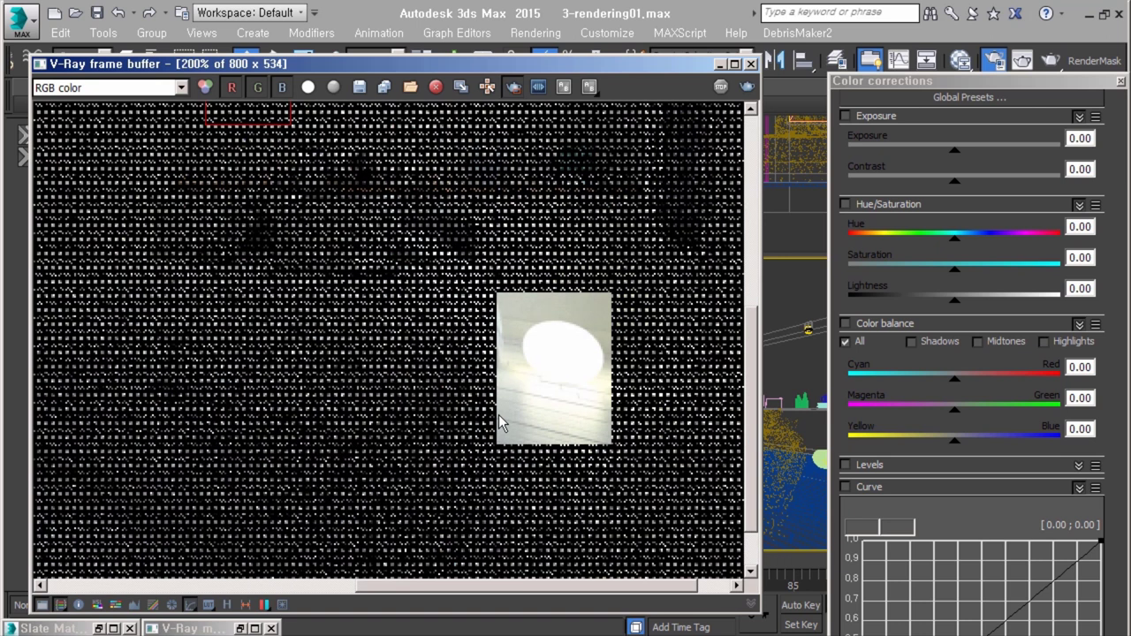
pyautogui.scroll(-1, 545, 155)
pyautogui.scroll(1, 633, 467)
pyautogui.moveTo(918, 92); pyautogui.dragTo(988, 123)
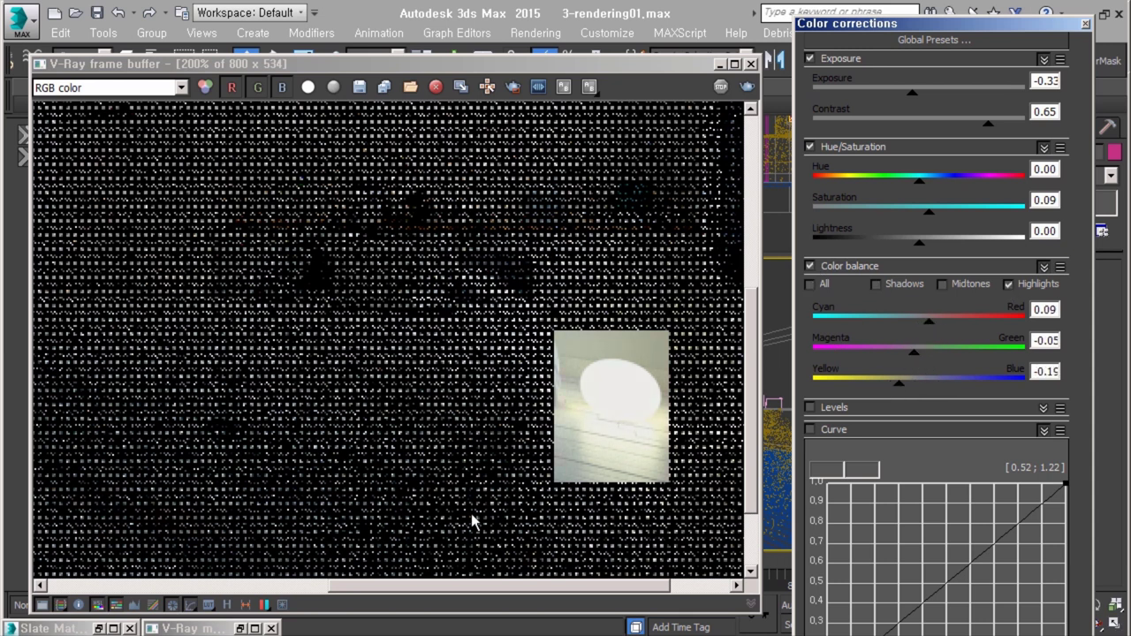
pyautogui.scroll(-1, 512, 485)
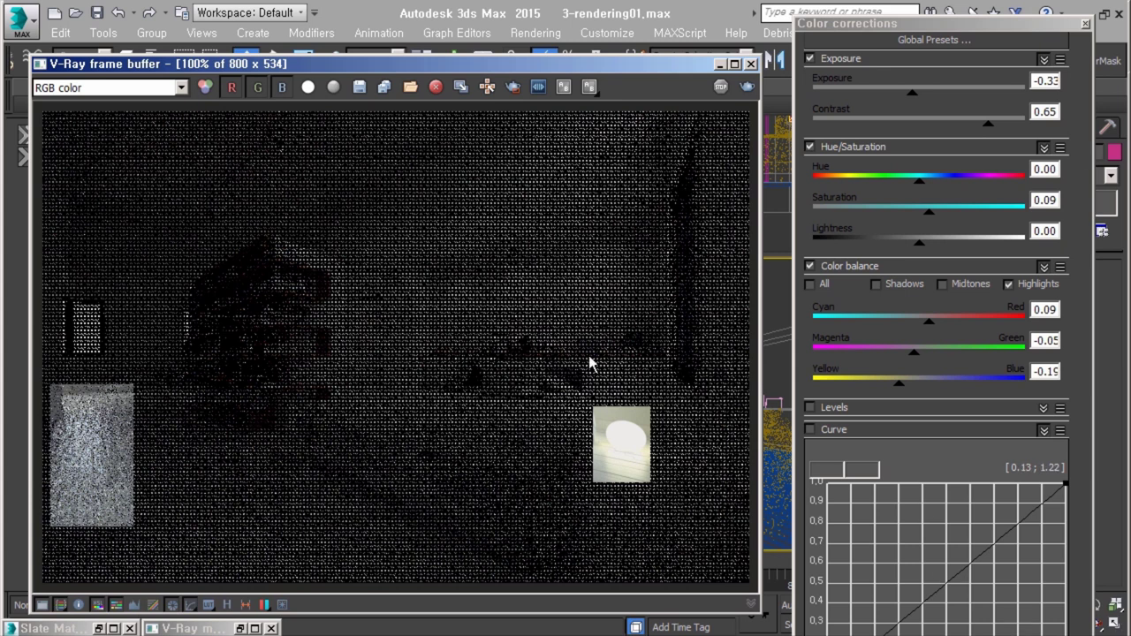
pyautogui.click(1086, 24)
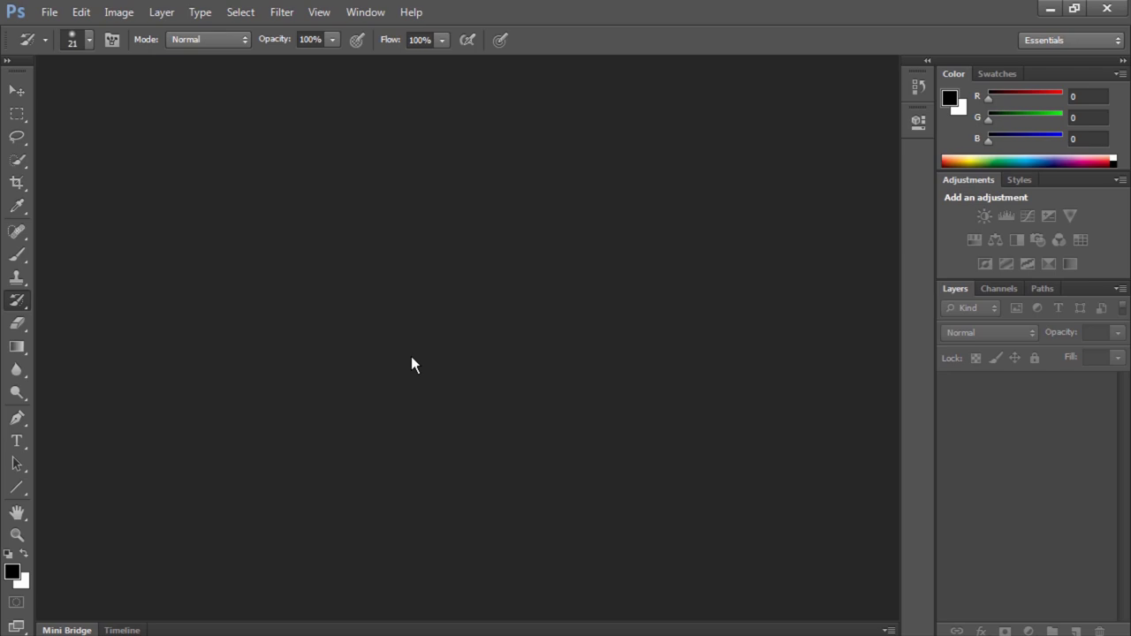
# - Open the TGA render passes from D:, check the alpha channel, and close the alpha render
pyautogui.hotkey('ctrl', 'o')
pyautogui.doubleClick(597, 152)
pyautogui.click(443, 332)
pyautogui.doubleClick(443, 332)
pyautogui.hotkey('ctrl', 'Tab')
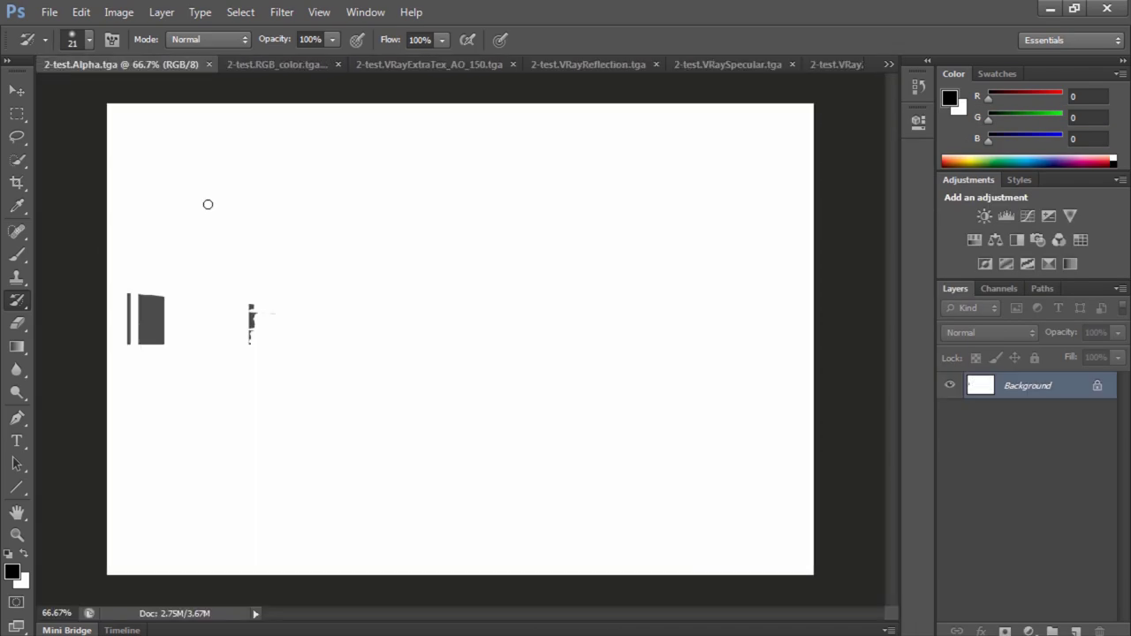
pyautogui.hotkey('ctrl', 'Tab')
pyautogui.click(999, 288)
pyautogui.click(1006, 406)
pyautogui.click(140, 64)
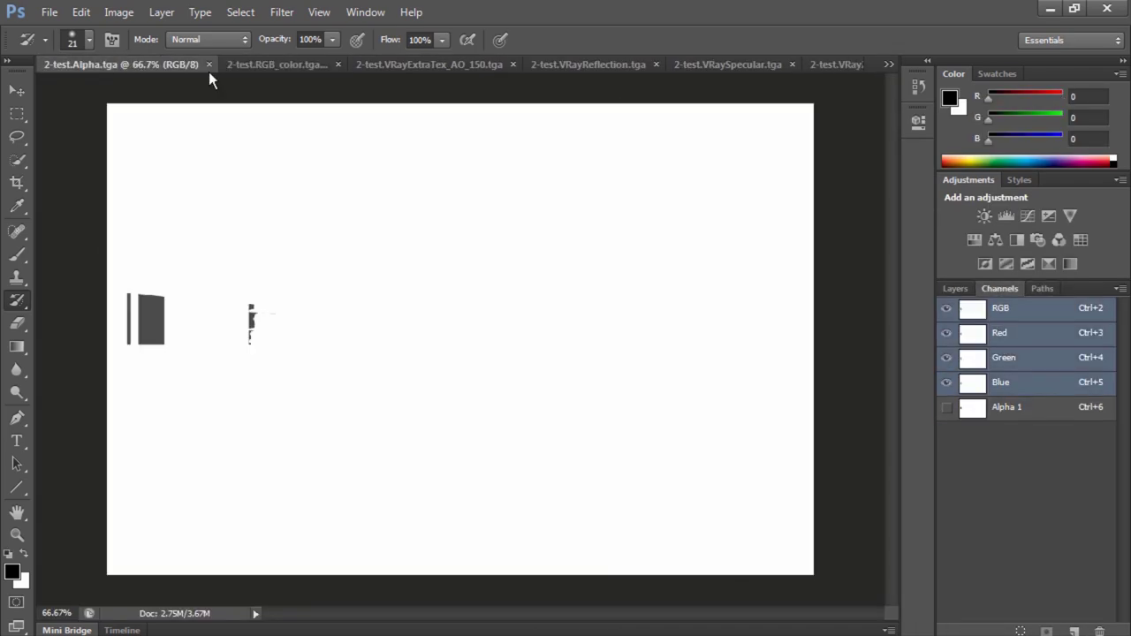
pyautogui.click(150, 63)
# - Copy the reflection and other passes into the RGB_color render as separate layers
pyautogui.press('m')
pyautogui.click(483, 63)
pyautogui.hotkey('ctrl', 'a')
pyautogui.hotkey('ctrl', 'c')
pyautogui.hotkey('ctrl', 'w')
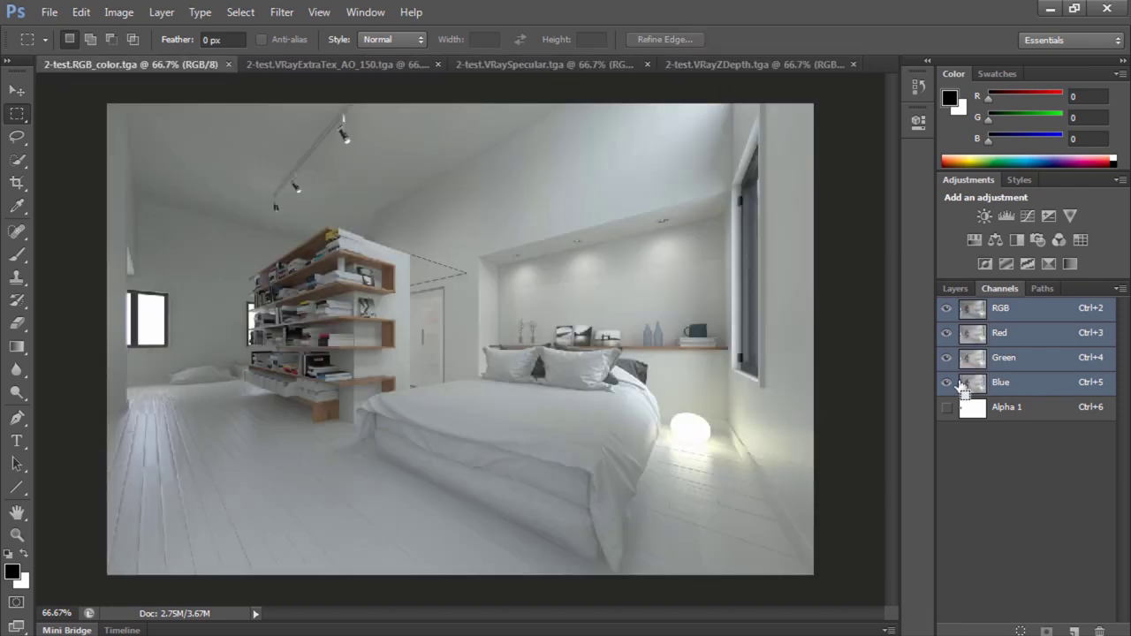
pyautogui.hotkey('ctrl', 'v')
pyautogui.hotkey('ctrl', 'Tab')
pyautogui.hotkey('ctrl', 'a')
pyautogui.hotkey('ctrl', 'c')
pyautogui.hotkey('ctrl', 'w')
pyautogui.hotkey('ctrl', 'v')
pyautogui.hotkey('ctrl', 'Tab')
pyautogui.hotkey('ctrl', 'a')
pyautogui.hotkey('ctrl', 'c')
pyautogui.hotkey('ctrl', 'w')
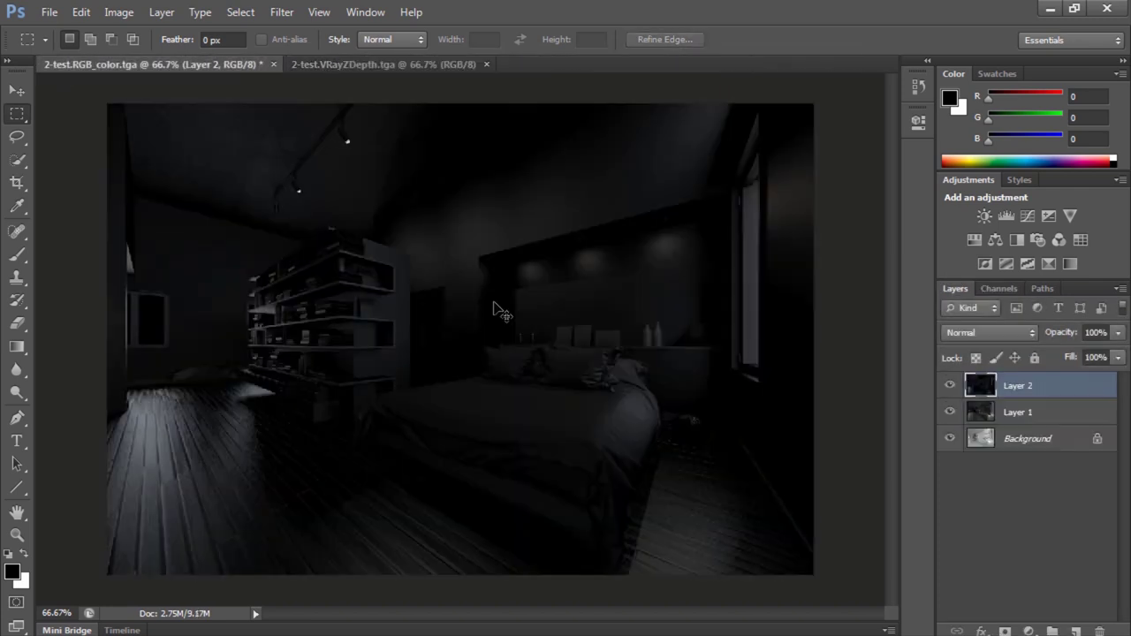
pyautogui.hotkey('ctrl', 'v')
pyautogui.hotkey('ctrl', 'v')
# - Set Layer 1 to Screen at lower opacity and Layer 2 to Screen at 20%
pyautogui.moveTo(949, 385); pyautogui.dragTo(950, 438)
pyautogui.click(1016, 464)
pyautogui.click(989, 332)
pyautogui.click(963, 144)
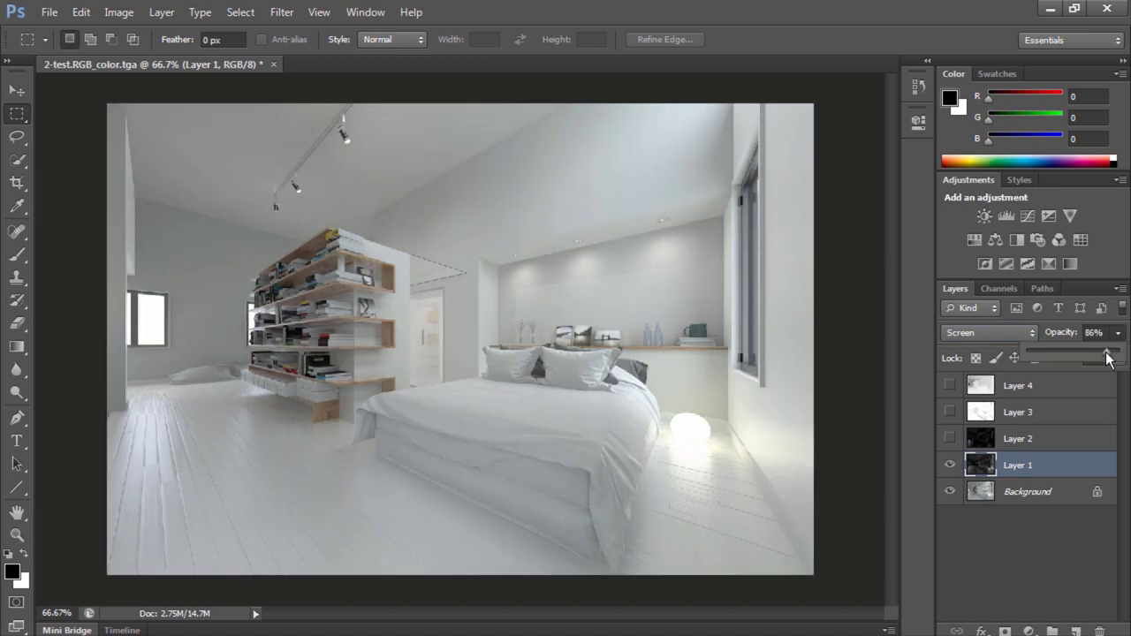
pyautogui.moveTo(1121, 345); pyautogui.dragTo(1071, 364)
pyautogui.click(950, 465)
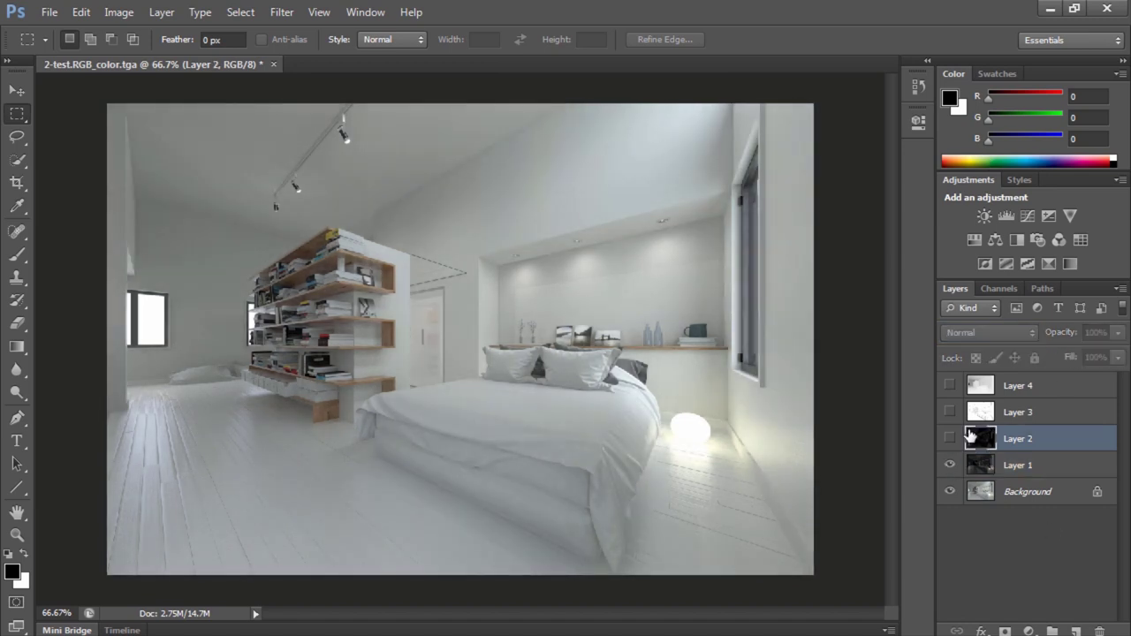
pyautogui.click(1016, 438)
pyautogui.click(950, 438)
pyautogui.press('2')
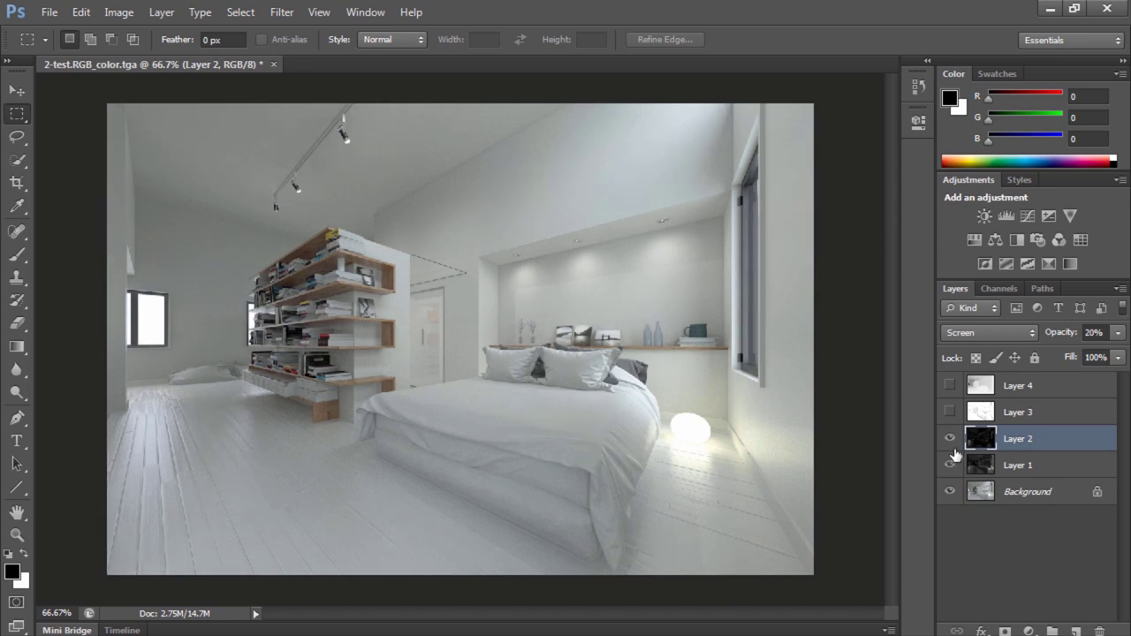
# - Preview Layer 3 and set it to Multiply blending
pyautogui.click(1016, 412)
pyautogui.click(949, 412)
pyautogui.click(950, 412)
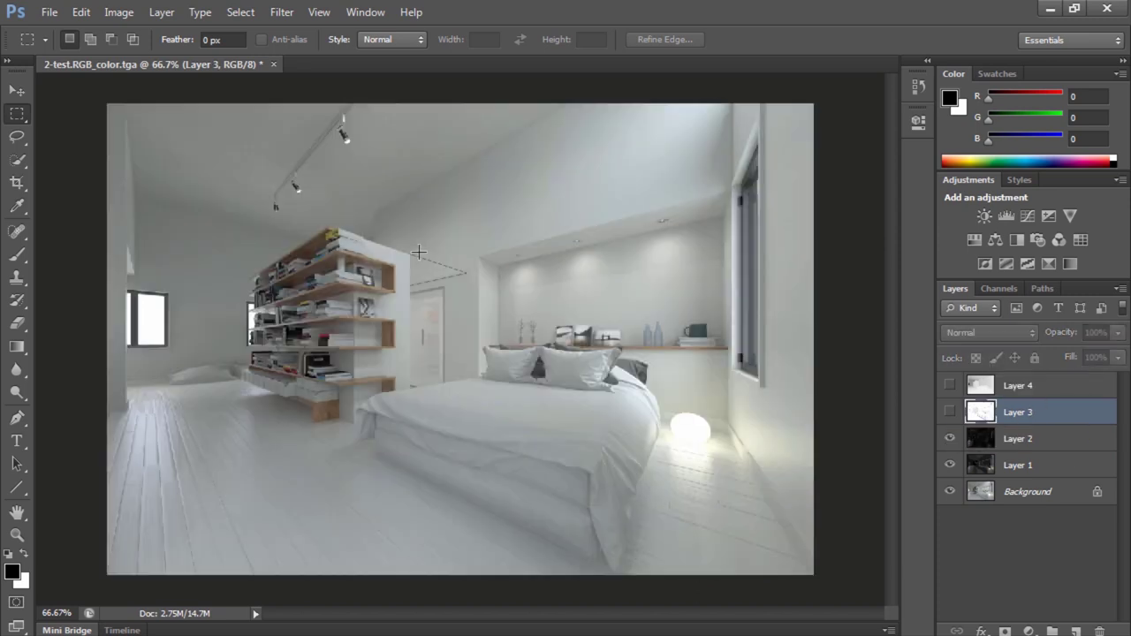
pyautogui.click(950, 412)
pyautogui.click(989, 332)
pyautogui.click(994, 64)
# - Brighten the image with a Curves adjustment and lower Layer 3 opacity
pyautogui.click(118, 11)
pyautogui.click(441, 80)
pyautogui.moveTo(813, 336); pyautogui.dragTo(813, 303)
pyautogui.click(1040, 154)
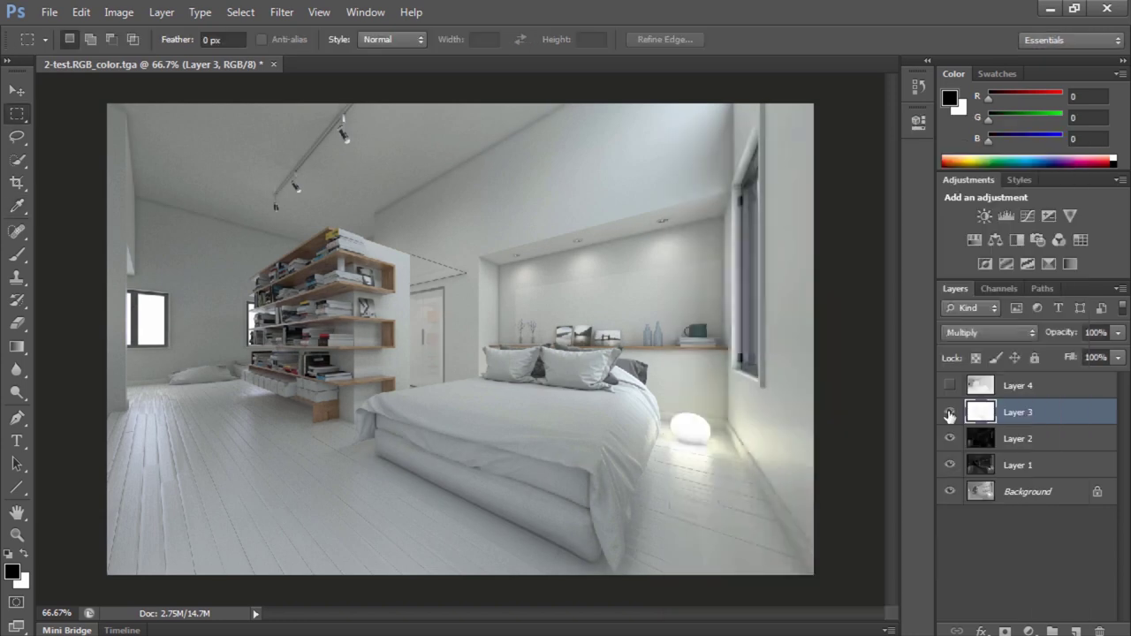
pyautogui.press('3')
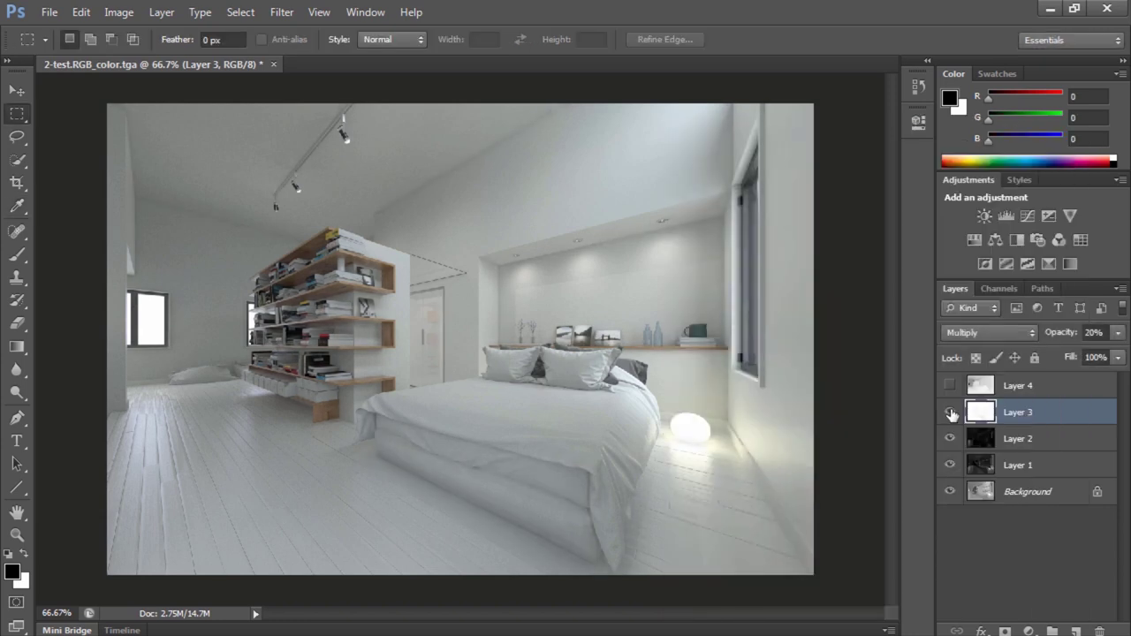
# - Stamp visible layers into Layer 5 and merge it down into Background
pyautogui.click(1044, 443)
pyautogui.click(950, 412)
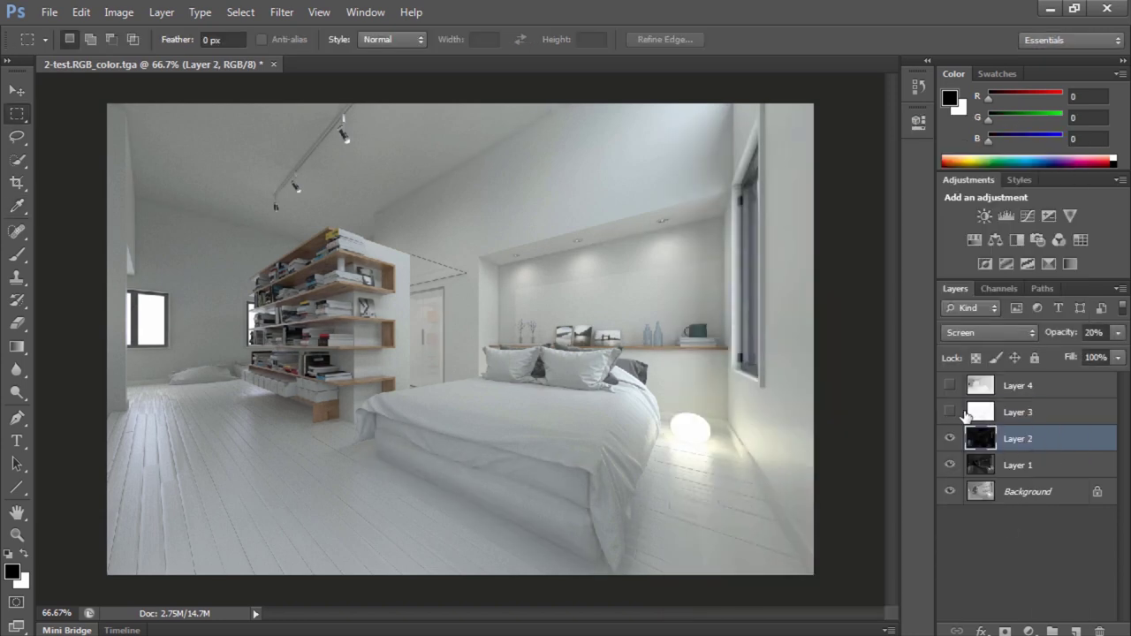
pyautogui.hotkey('ctrl', 'shift', 'alt', 'e')
pyautogui.keyDown('shift'); pyautogui.click(1025, 518); pyautogui.keyUp('shift')
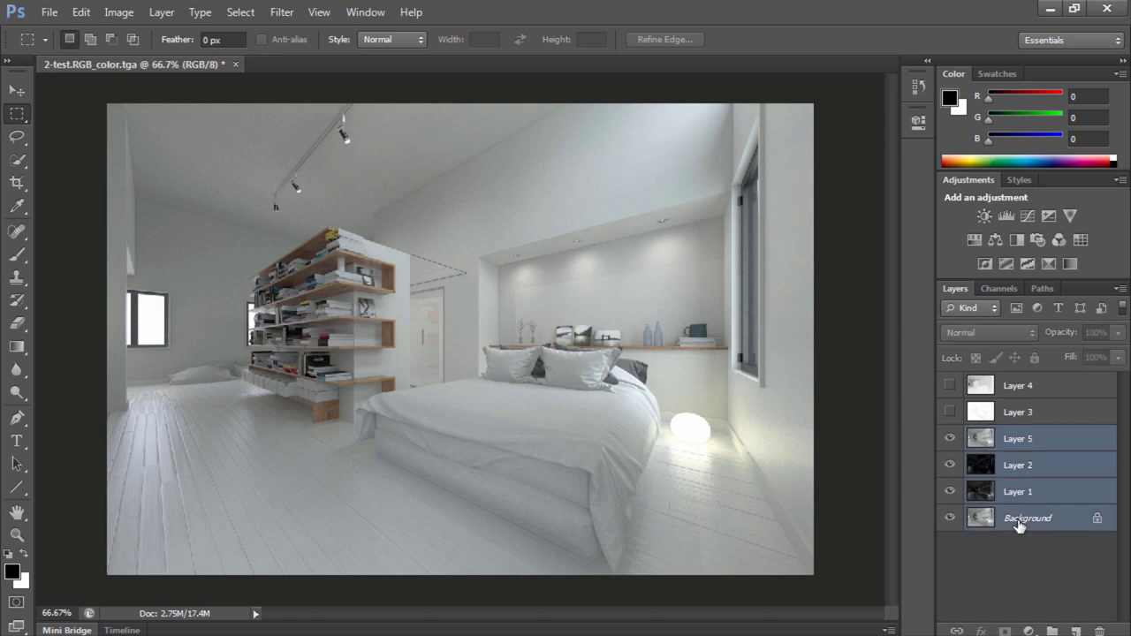
pyautogui.hotkey('ctrl', 'e')
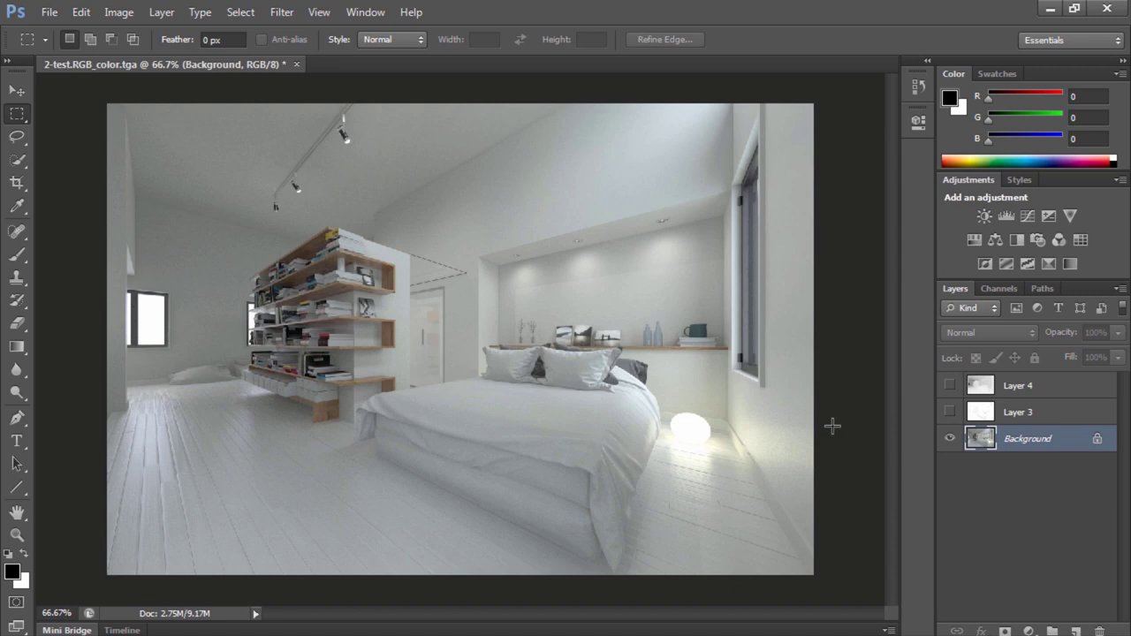
# - Launch Viveza 2; desaturate the ceiling with structure -28% and raise left wall contrast
pyautogui.click(282, 12)
pyautogui.click(552, 442)
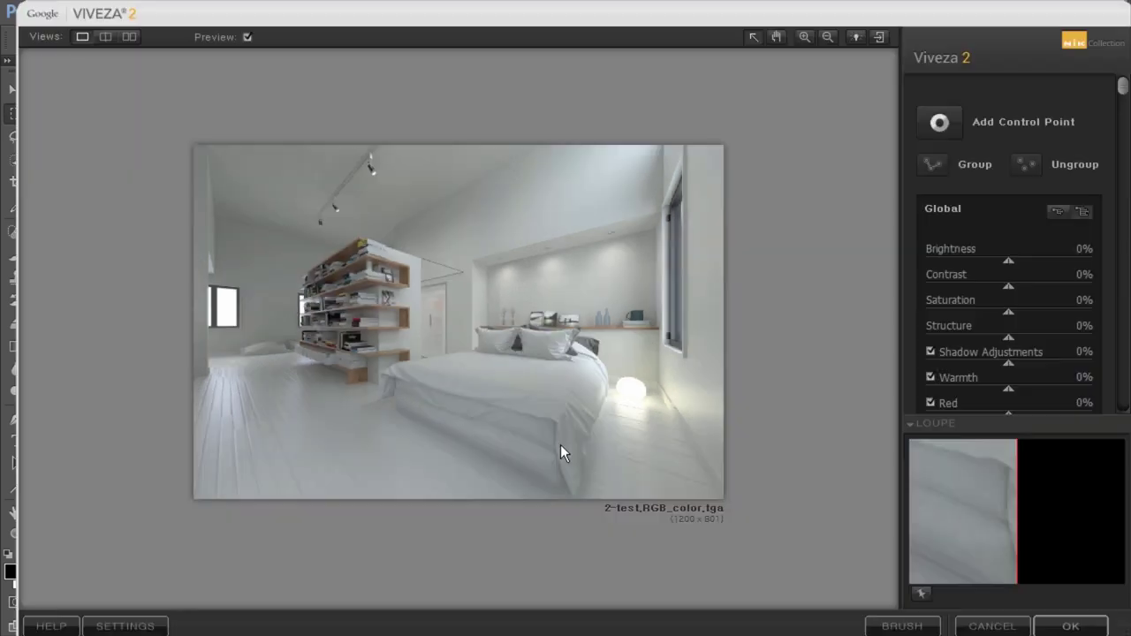
pyautogui.click(371, 188)
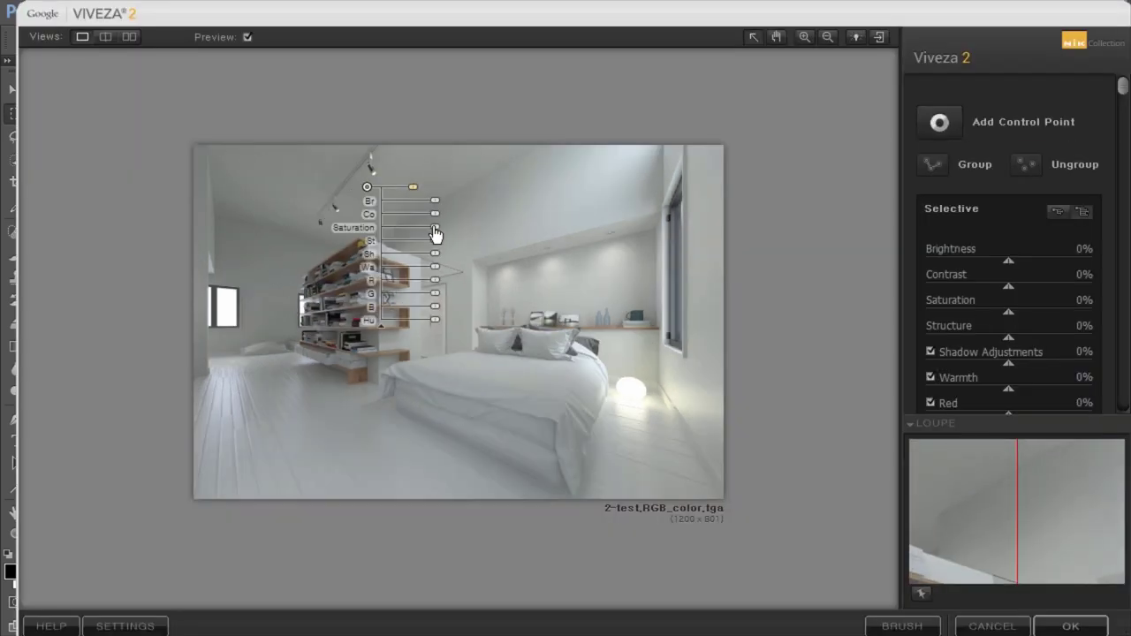
pyautogui.moveTo(430, 201); pyautogui.dragTo(440, 207)
pyautogui.click(248, 256)
pyautogui.moveTo(292, 283); pyautogui.dragTo(332, 289)
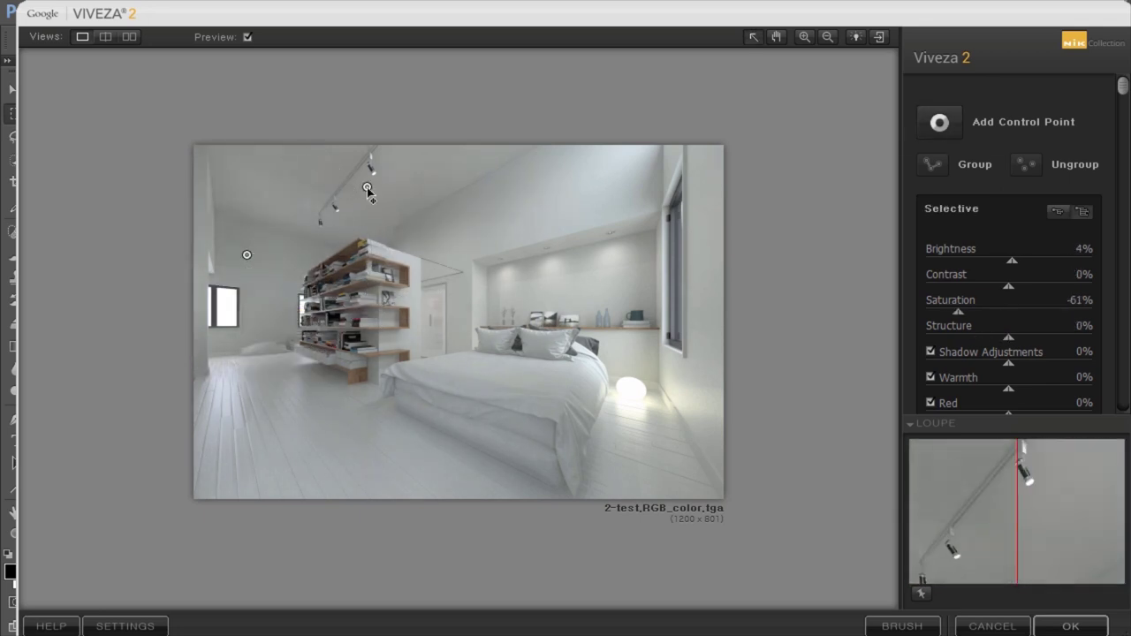
pyautogui.click(366, 187)
pyautogui.moveTo(441, 241); pyautogui.dragTo(422, 240)
# - Add control points on the upper wall, bed and window, boosting contrast there
pyautogui.click(939, 122)
pyautogui.click(599, 165)
pyautogui.moveTo(532, 178); pyautogui.dragTo(533, 178)
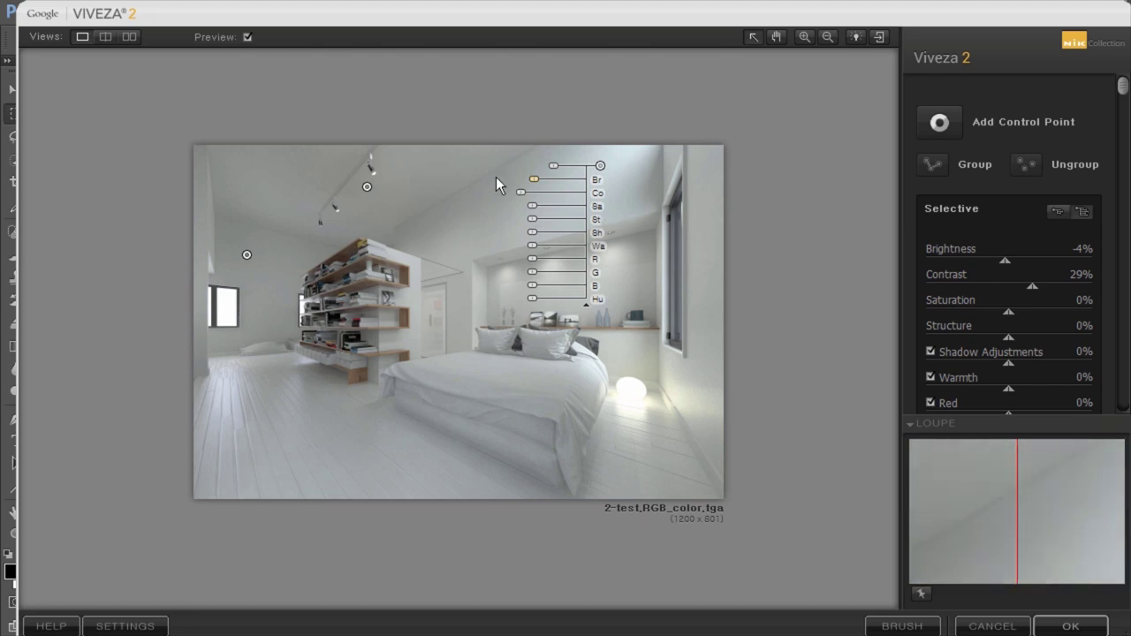
pyautogui.click(939, 122)
pyautogui.click(492, 374)
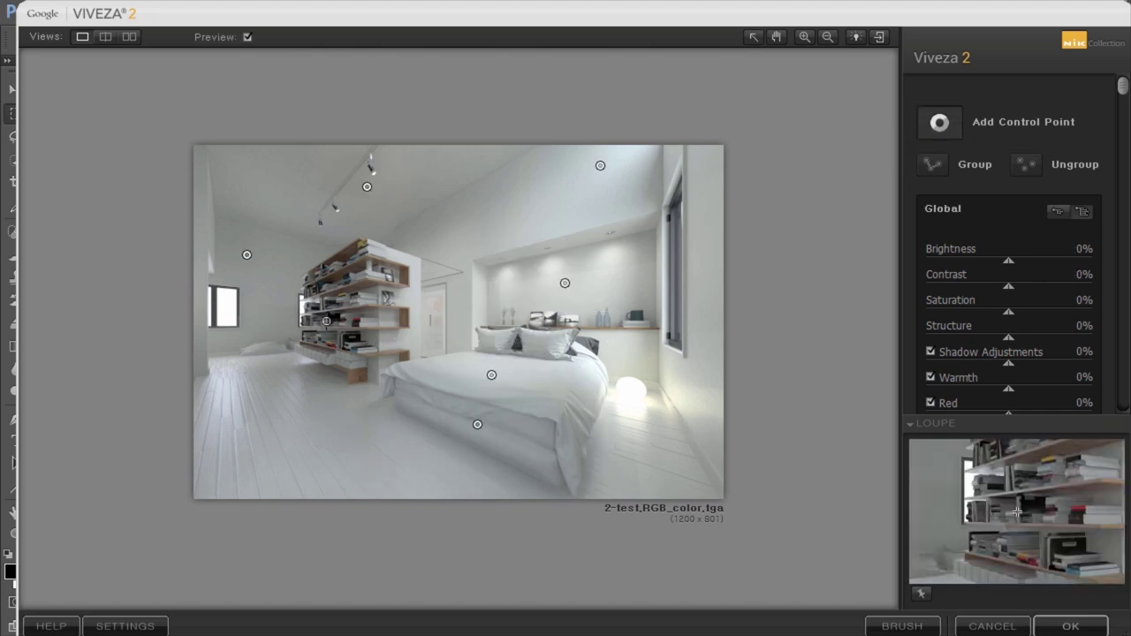
pyautogui.click(216, 342)
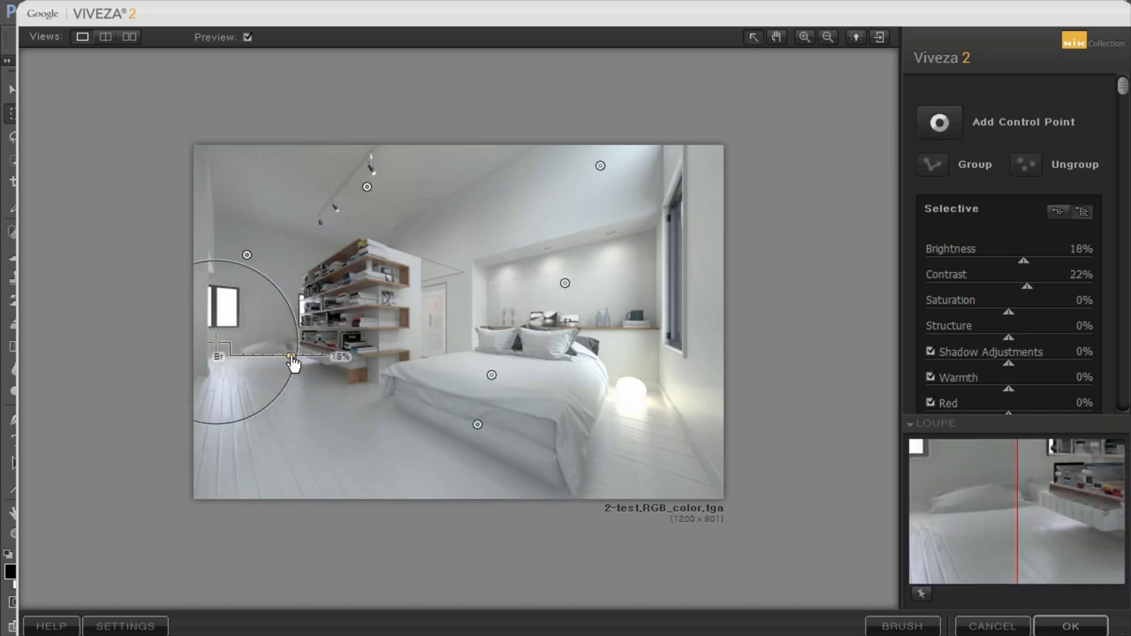
pyautogui.moveTo(252, 276); pyautogui.dragTo(336, 278)
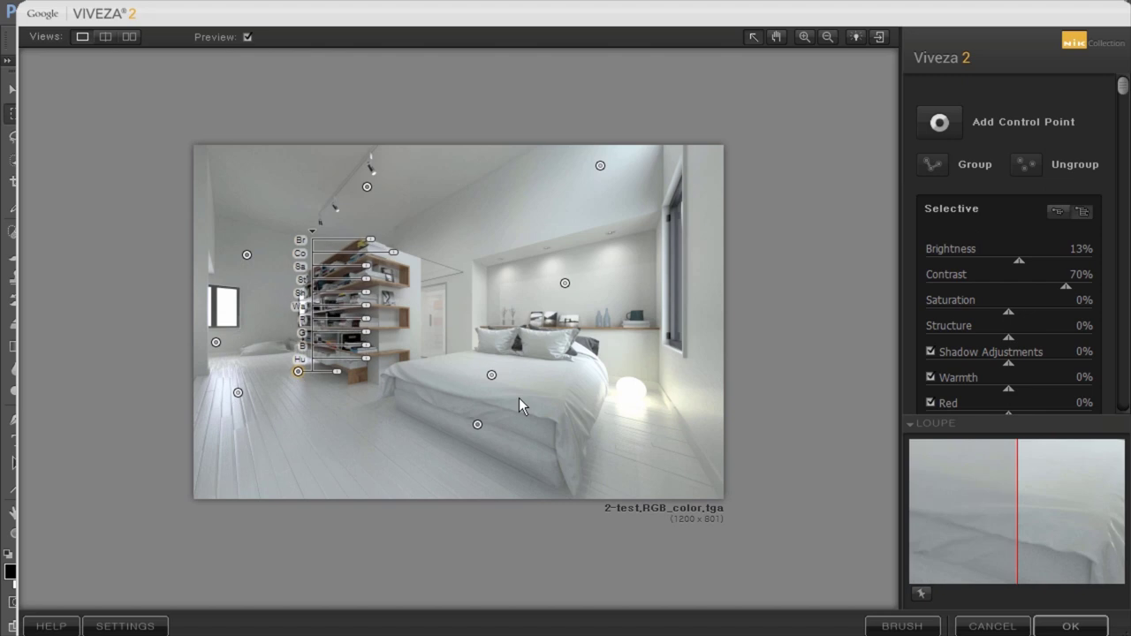
pyautogui.click(521, 266)
# - At 100% zoom, add a control point by the doorway and desaturate that area
pyautogui.press('space')
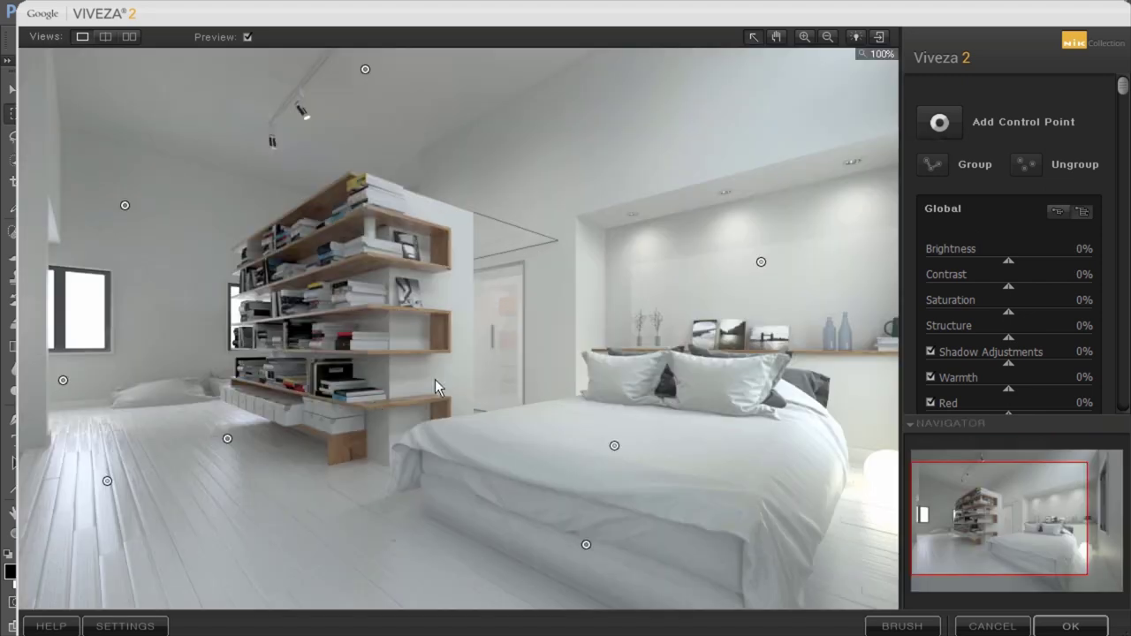
pyautogui.click(507, 311)
pyautogui.moveTo(575, 351); pyautogui.dragTo(543, 351)
pyautogui.click(698, 353)
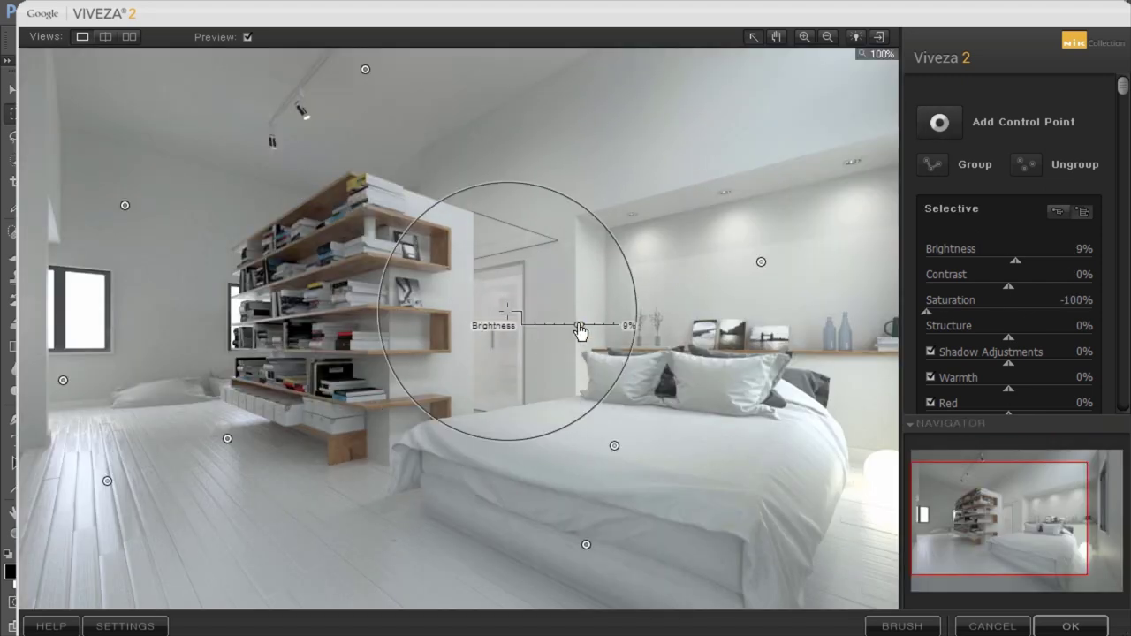
# - Add a reduced-saturation control point on the shelving and paste duplicates across the shelves
pyautogui.click(346, 334)
pyautogui.moveTo(415, 375); pyautogui.dragTo(398, 374)
pyautogui.hotkey('ctrl', 'c')
pyautogui.hotkey('ctrl', 'v')
pyautogui.click(295, 386)
pyautogui.hotkey('ctrl', 'v')
pyautogui.click(282, 239)
pyautogui.click(292, 443)
pyautogui.hotkey('ctrl', 'v')
pyautogui.click(337, 398)
pyautogui.click(287, 537)
# - Add a brightened, higher-contrast, slightly warmer bookshelf control point and duplicate it on the shelving
pyautogui.click(939, 122)
pyautogui.click(346, 268)
pyautogui.moveTo(414, 295)
pyautogui.mouseDown()
pyautogui.moveTo(440, 296)
pyautogui.moveTo(422, 283)
pyautogui.mouseUp()
pyautogui.moveTo(413, 348); pyautogui.dragTo(418, 348)
pyautogui.hotkey('ctrl', 'c')
pyautogui.hotkey('ctrl', 'v')
pyautogui.click(440, 258)
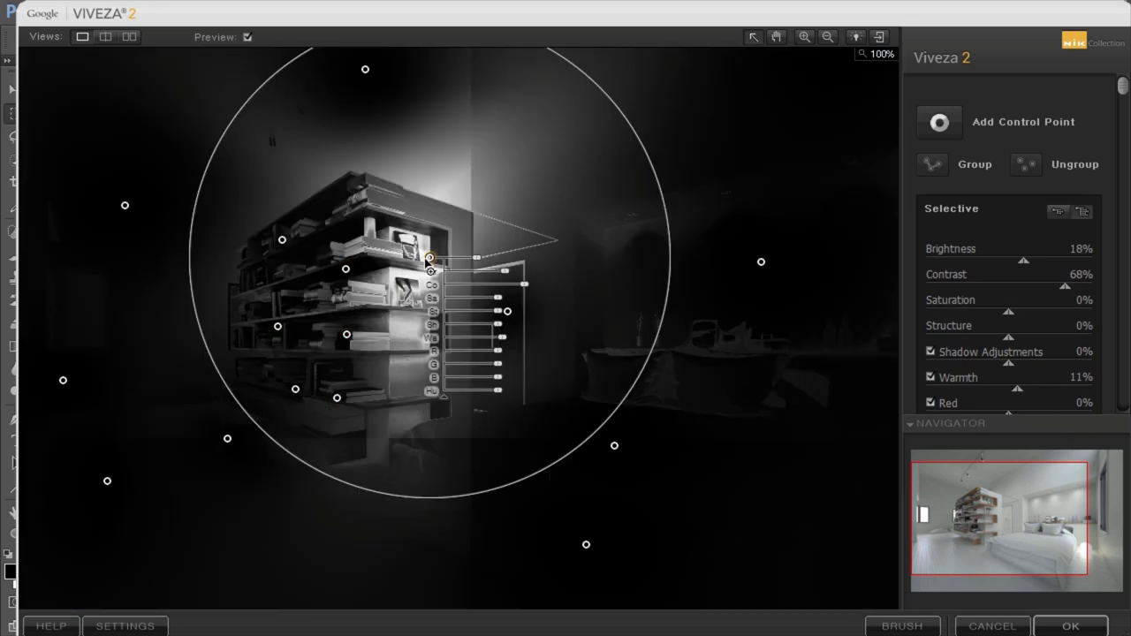
pyautogui.click(306, 415)
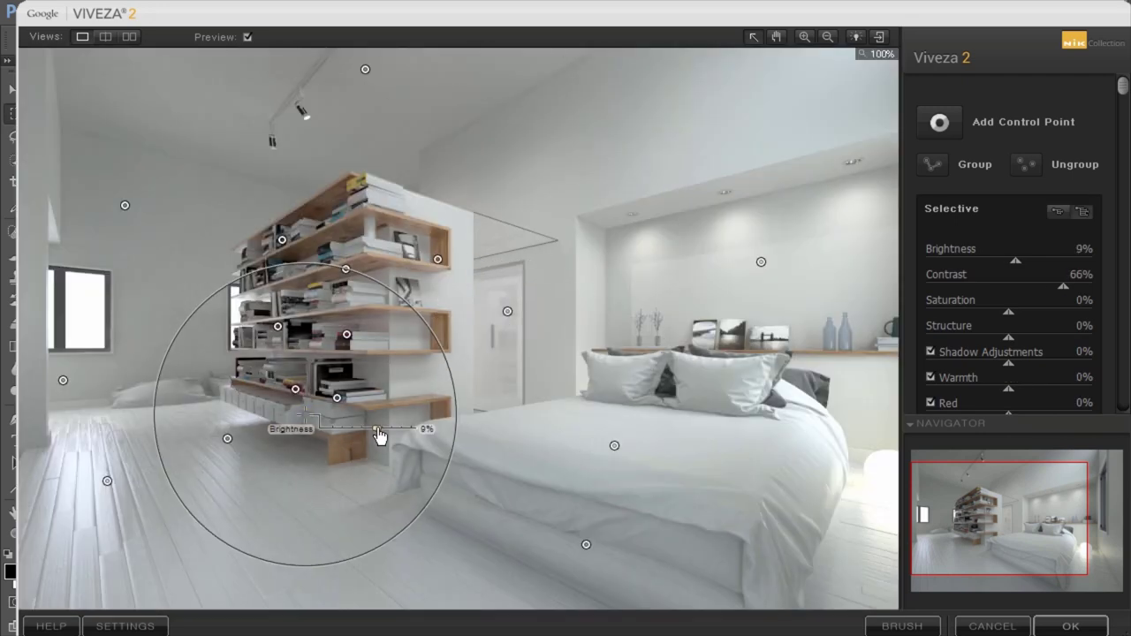
# - Brighten the floor by the left wall and darken the left window with added contrast
pyautogui.click(162, 389)
pyautogui.moveTo(206, 397); pyautogui.dragTo(239, 406)
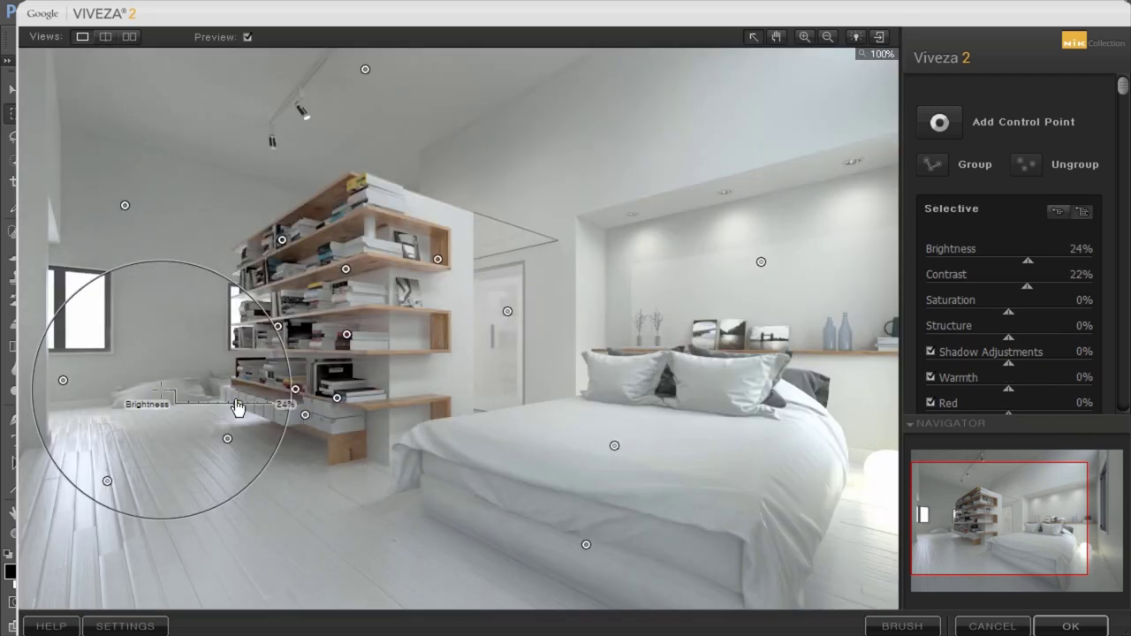
pyautogui.click(184, 307)
pyautogui.click(59, 300)
pyautogui.moveTo(127, 327); pyautogui.dragTo(145, 326)
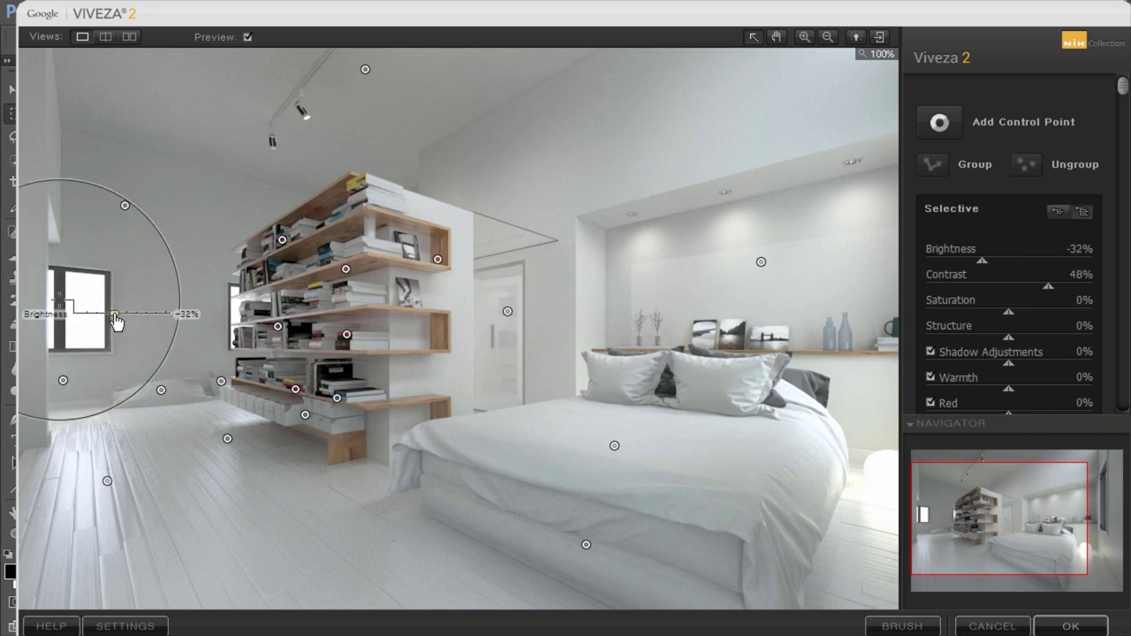
pyautogui.moveTo(999, 519); pyautogui.dragTo(1033, 520)
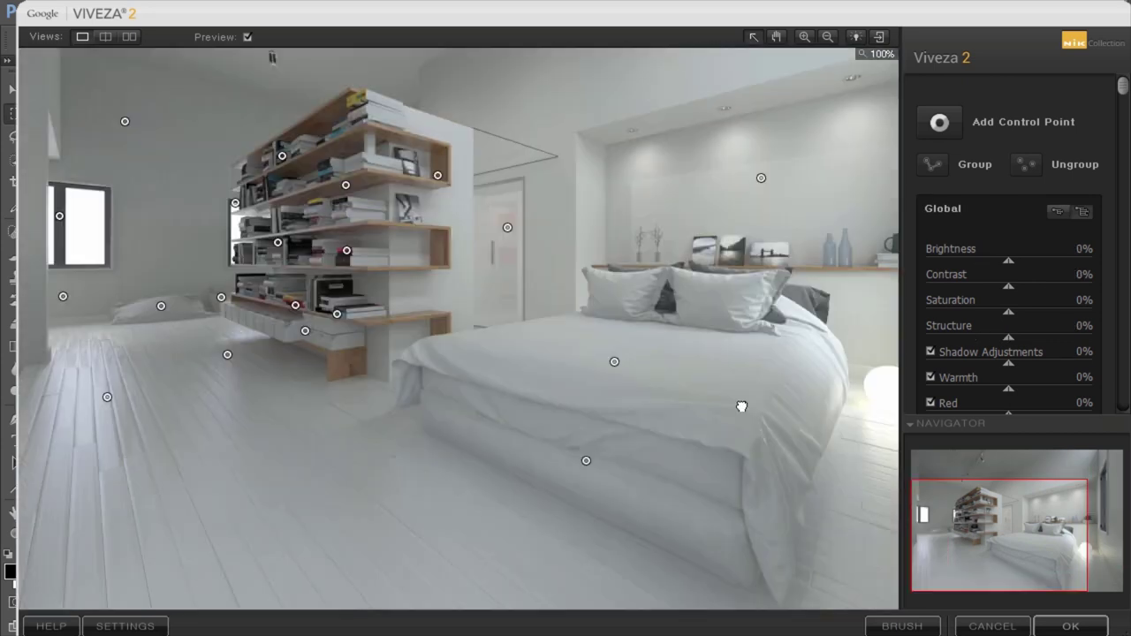
pyautogui.click(742, 406)
# - Slightly brighten the top-left control point and review the other points' settings
pyautogui.click(367, 187)
pyautogui.moveTo(300, 185); pyautogui.dragTo(311, 186)
pyautogui.click(369, 292)
pyautogui.click(375, 191)
pyautogui.click(428, 229)
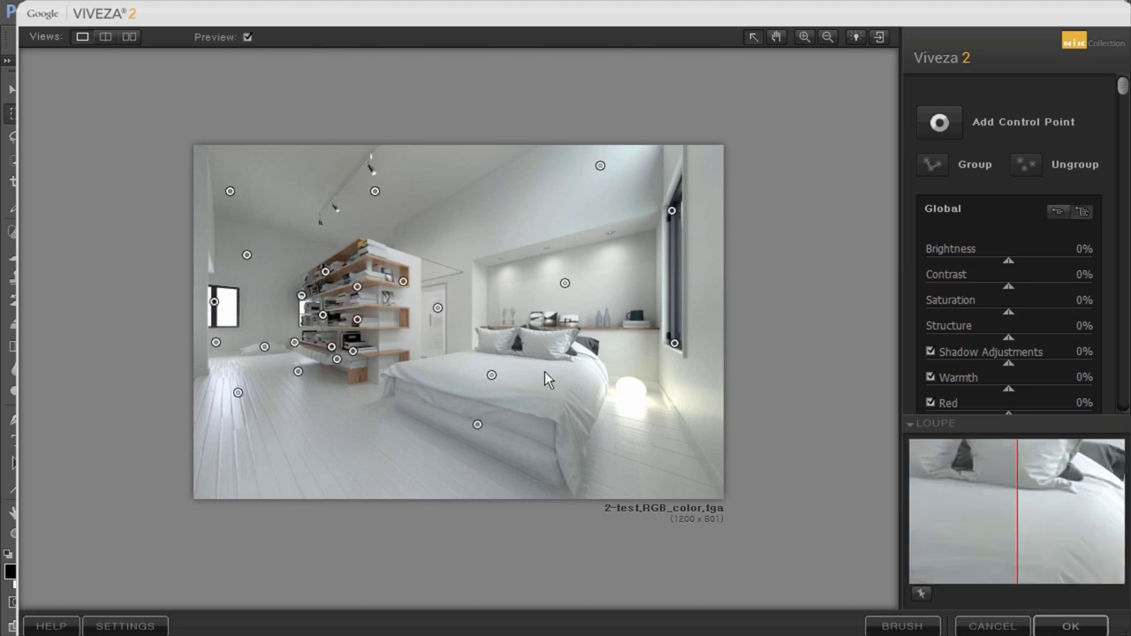
# - Add and adjust a control point on the foreground floor, then apply Viveza
pyautogui.click(338, 478)
pyautogui.moveTo(379, 480); pyautogui.dragTo(434, 360)
pyautogui.click(616, 560)
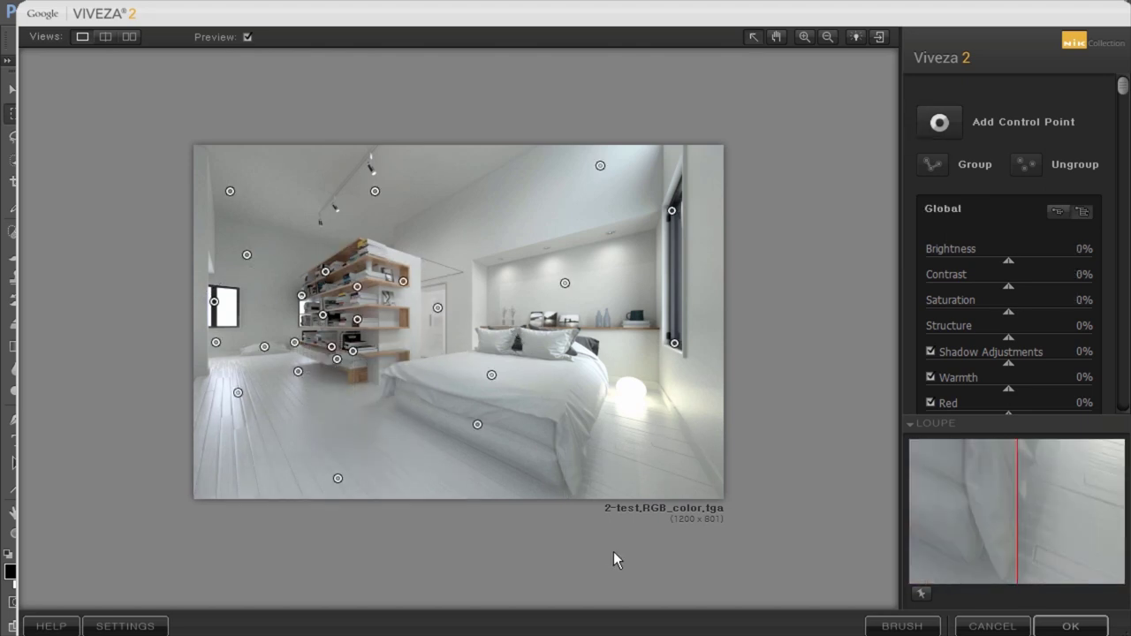
pyautogui.click(1060, 626)
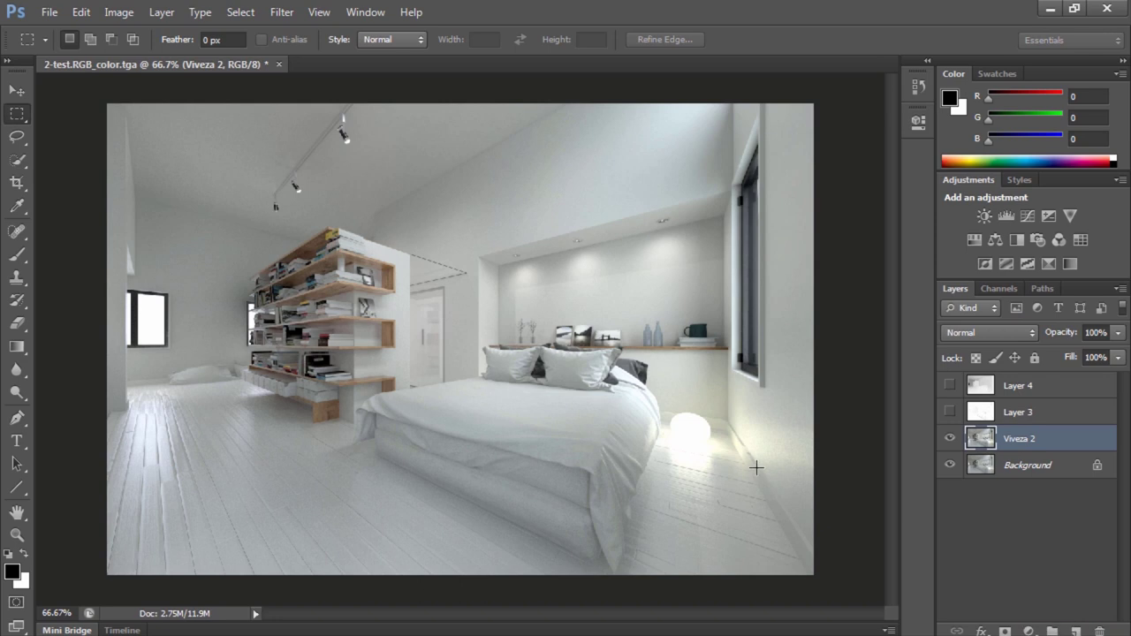
# - In Color Efex Pro 4, apply Colorize preset 03 Subtle Green at 13% strength
pyautogui.click(283, 13)
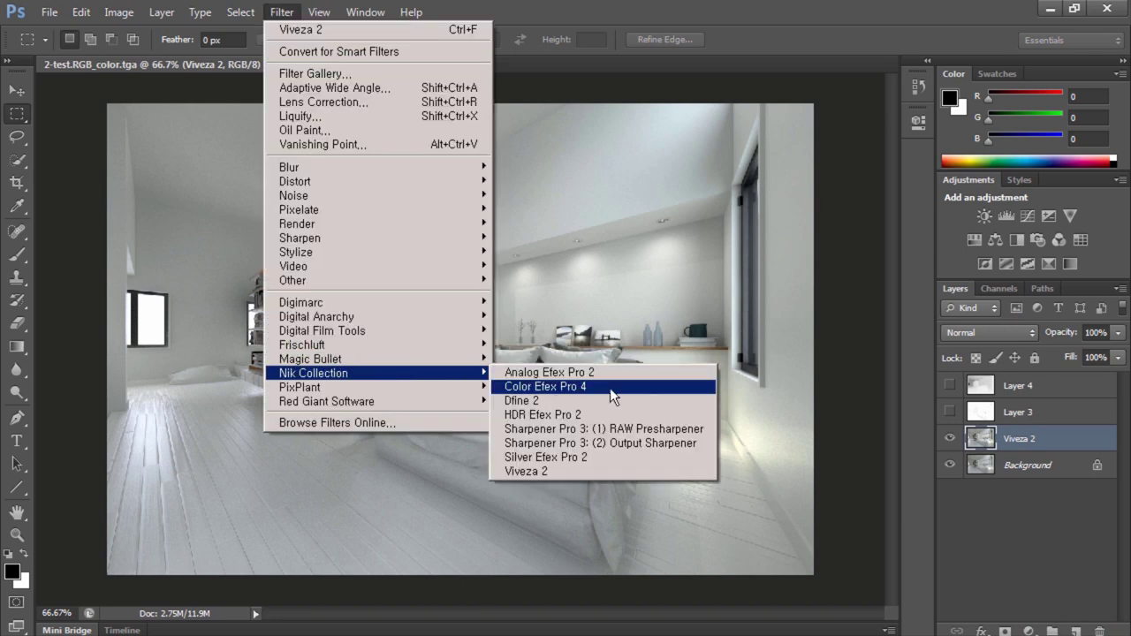
pyautogui.click(609, 389)
pyautogui.click(113, 189)
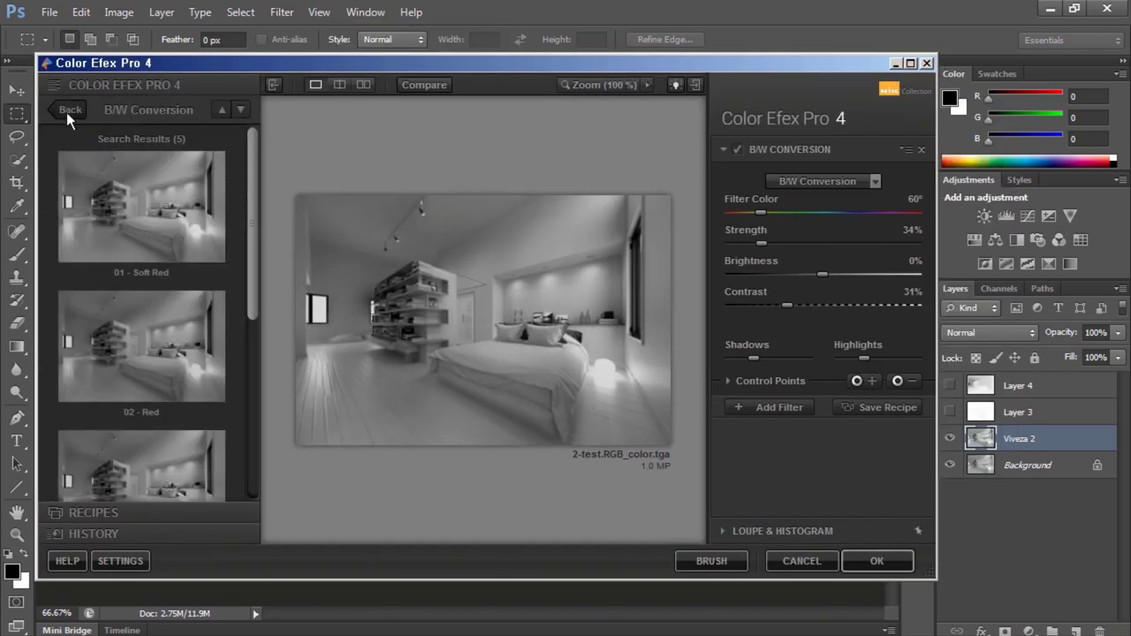
pyautogui.click(66, 113)
pyautogui.click(217, 314)
pyautogui.click(205, 398)
pyautogui.moveTo(774, 261); pyautogui.dragTo(753, 262)
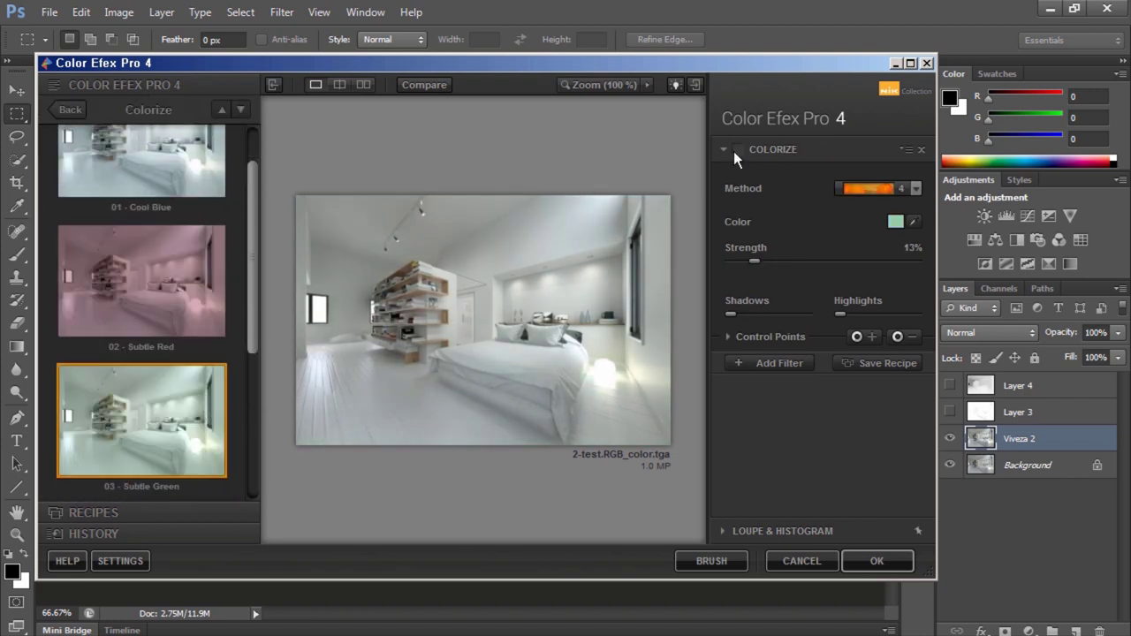
pyautogui.click(735, 363)
# - Add Contrast Only with slightly raised contrast, soft contrast 1%, and a control point on the bed
pyautogui.click(141, 346)
pyautogui.moveTo(821, 252)
pyautogui.mouseDown()
pyautogui.moveTo(860, 250)
pyautogui.moveTo(834, 251)
pyautogui.mouseUp()
pyautogui.click(822, 221)
pyautogui.moveTo(814, 309); pyautogui.dragTo(824, 317)
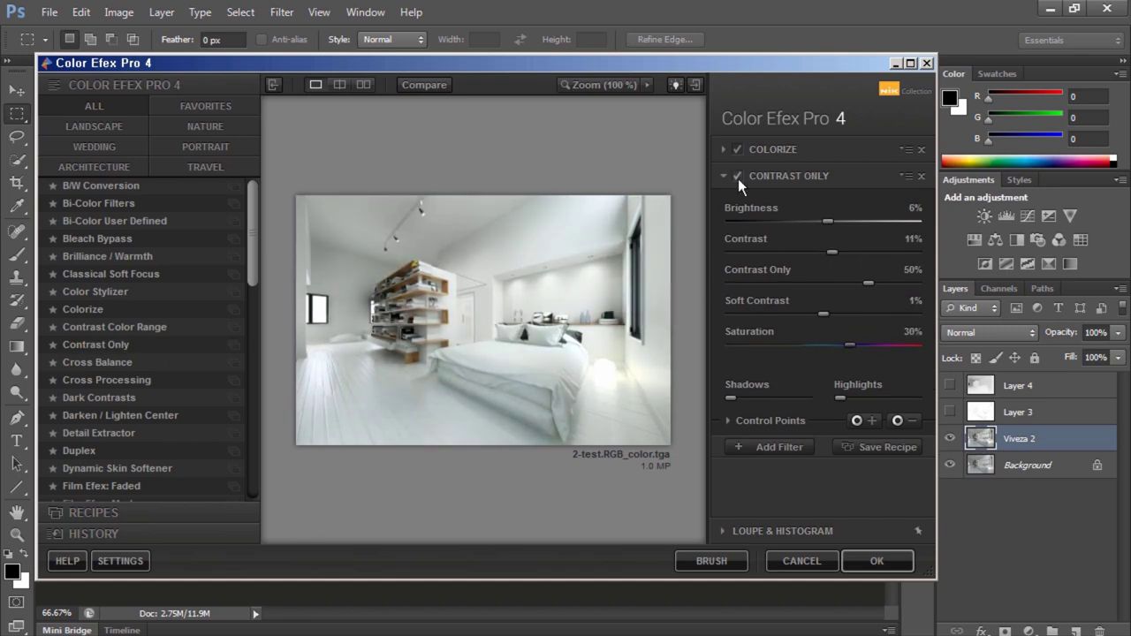
pyautogui.click(872, 420)
pyautogui.click(606, 370)
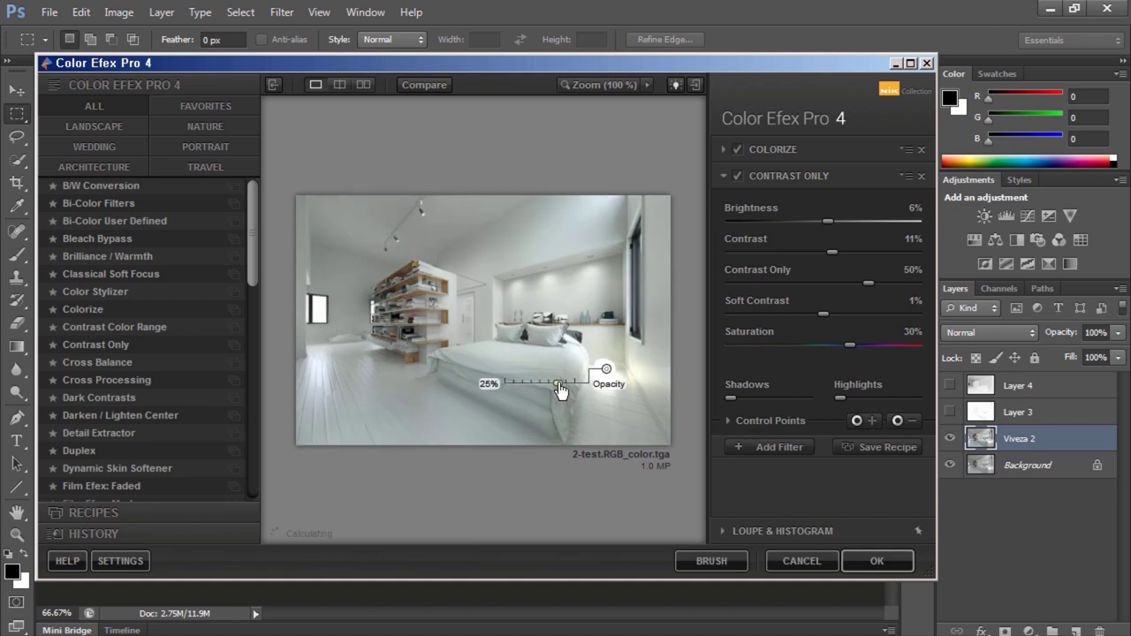
# - Set the bed control point's strength, then try the Film Efex: Vintage and Film Grain filters
pyautogui.click(738, 423)
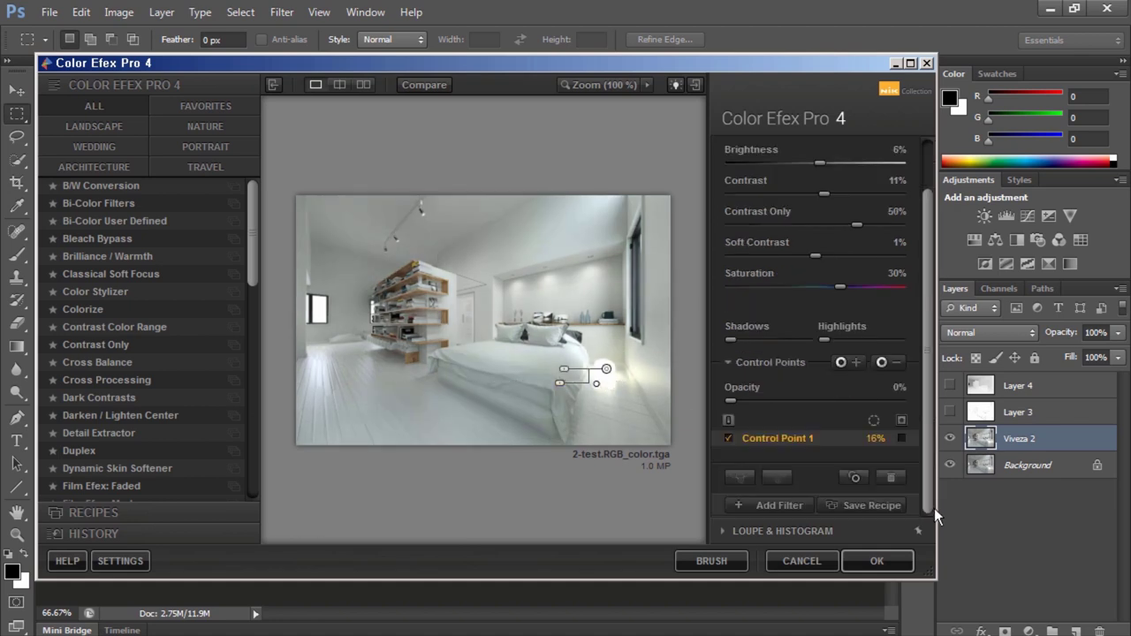
pyautogui.moveTo(560, 382); pyautogui.dragTo(587, 381)
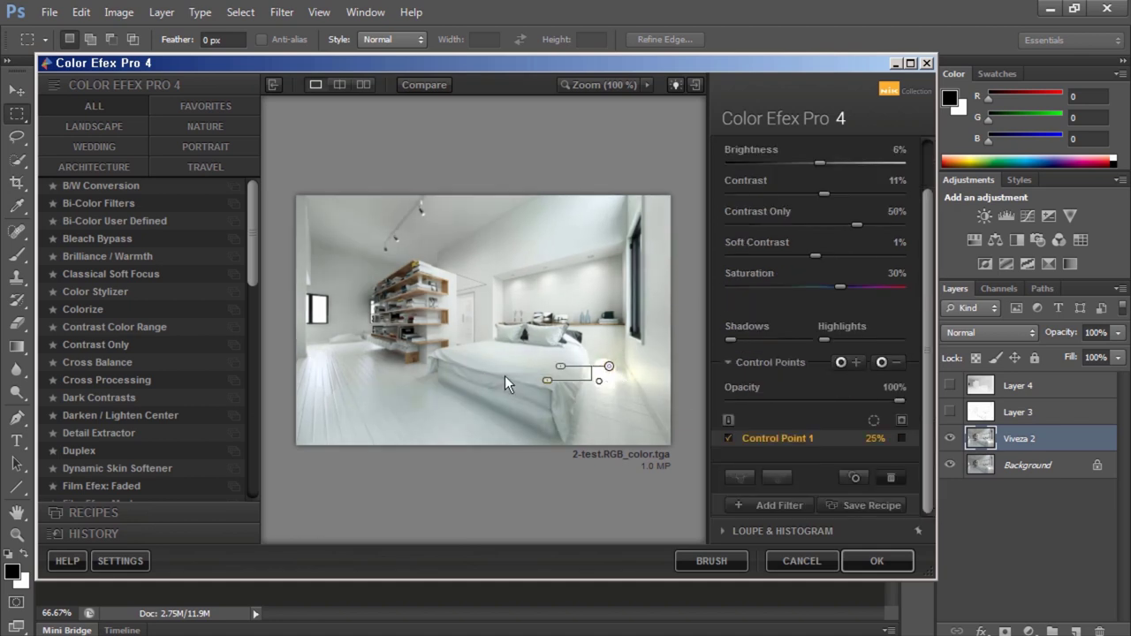
pyautogui.click(769, 505)
pyautogui.scroll(-2, 136, 367)
pyautogui.click(181, 460)
pyautogui.scroll(-4, 99, 322)
pyautogui.click(100, 325)
pyautogui.moveTo(254, 347); pyautogui.dragTo(253, 456)
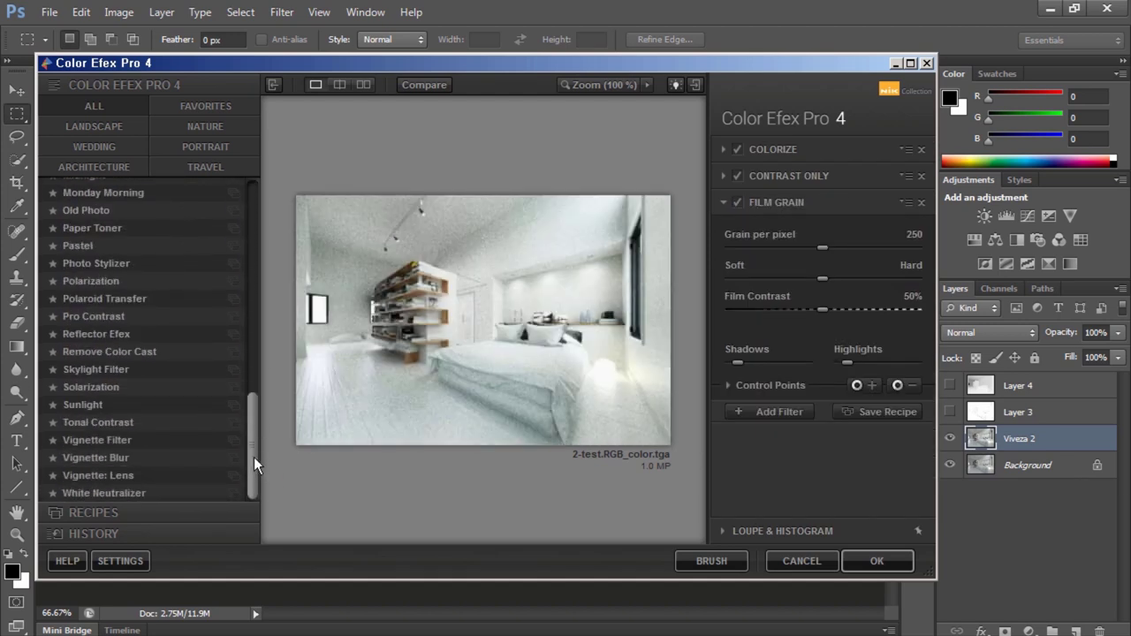
# - Try Sunlight with lower strength and brightness, slightly warmer light and saturation -11%
pyautogui.click(206, 404)
pyautogui.moveTo(766, 247); pyautogui.dragTo(741, 248)
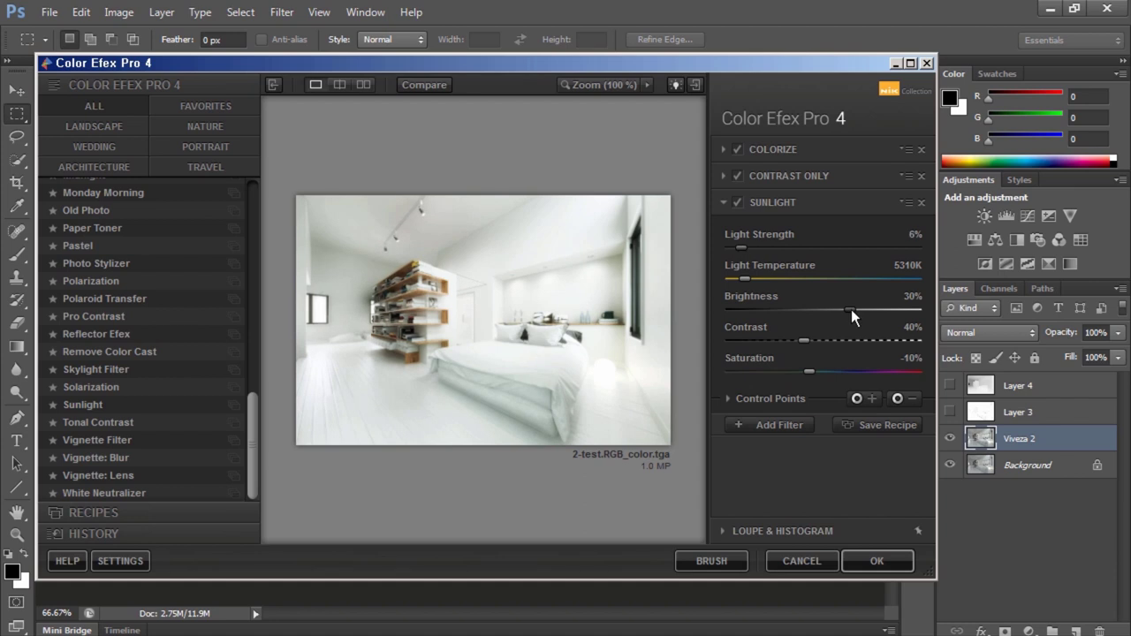
pyautogui.moveTo(849, 309); pyautogui.dragTo(815, 309)
pyautogui.moveTo(745, 279); pyautogui.dragTo(750, 278)
pyautogui.moveTo(783, 373); pyautogui.dragTo(806, 378)
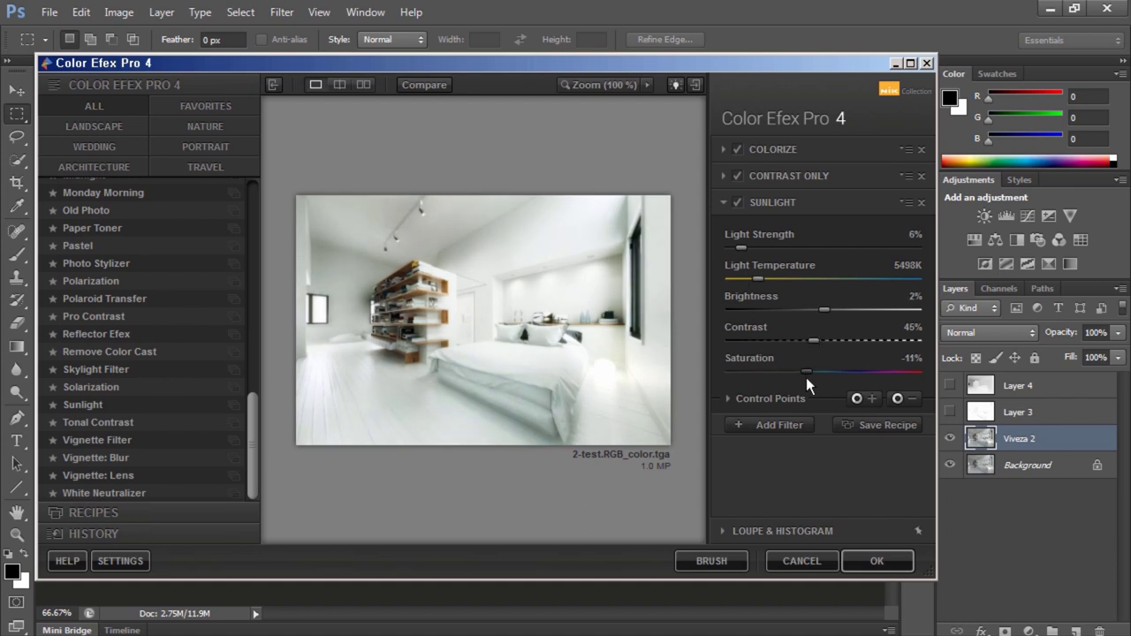
pyautogui.click(730, 398)
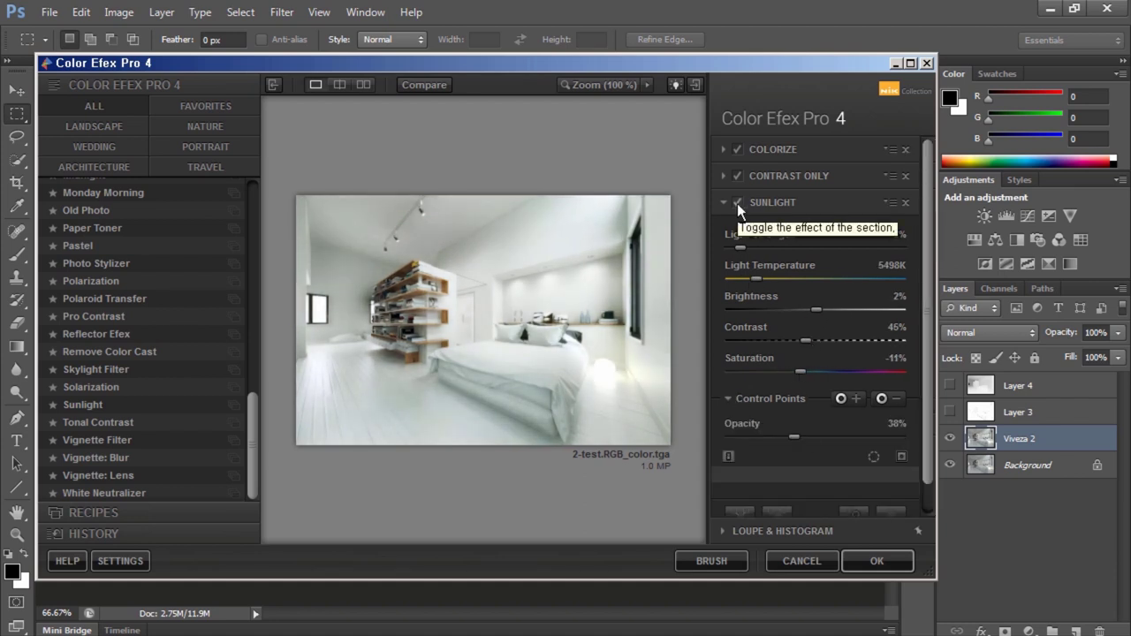
# - Use Vignette: Lens instead, with a weaker amount, rounder shape and smaller size
pyautogui.click(167, 475)
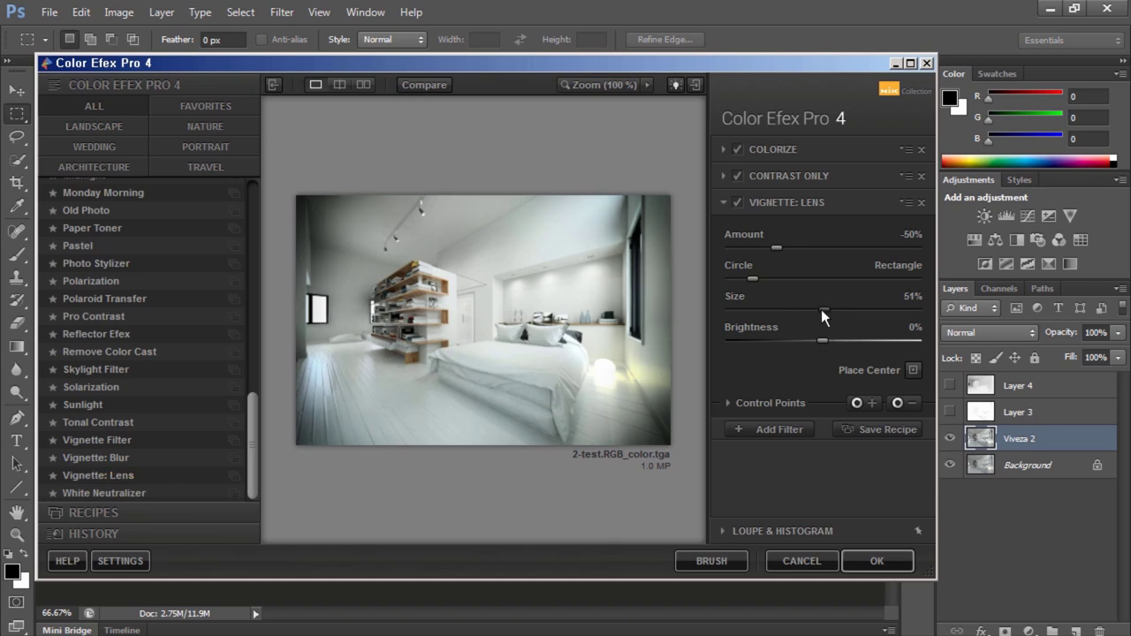
pyautogui.moveTo(841, 309); pyautogui.dragTo(807, 309)
pyautogui.moveTo(752, 279); pyautogui.dragTo(735, 278)
pyautogui.moveTo(775, 248); pyautogui.dragTo(787, 248)
pyautogui.click(724, 403)
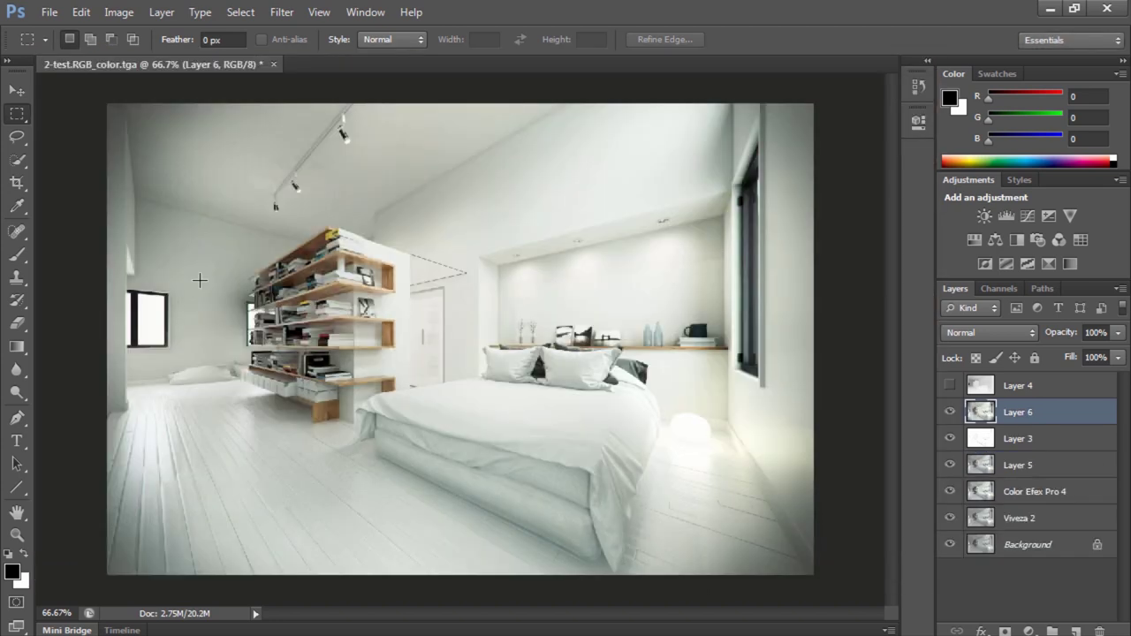
# - Show Layer 4, invert it, and set its blend mode to Screen
pyautogui.click(1016, 385)
pyautogui.click(950, 385)
pyautogui.hotkey('ctrl', 'i')
pyautogui.click(990, 332)
pyautogui.click(963, 144)
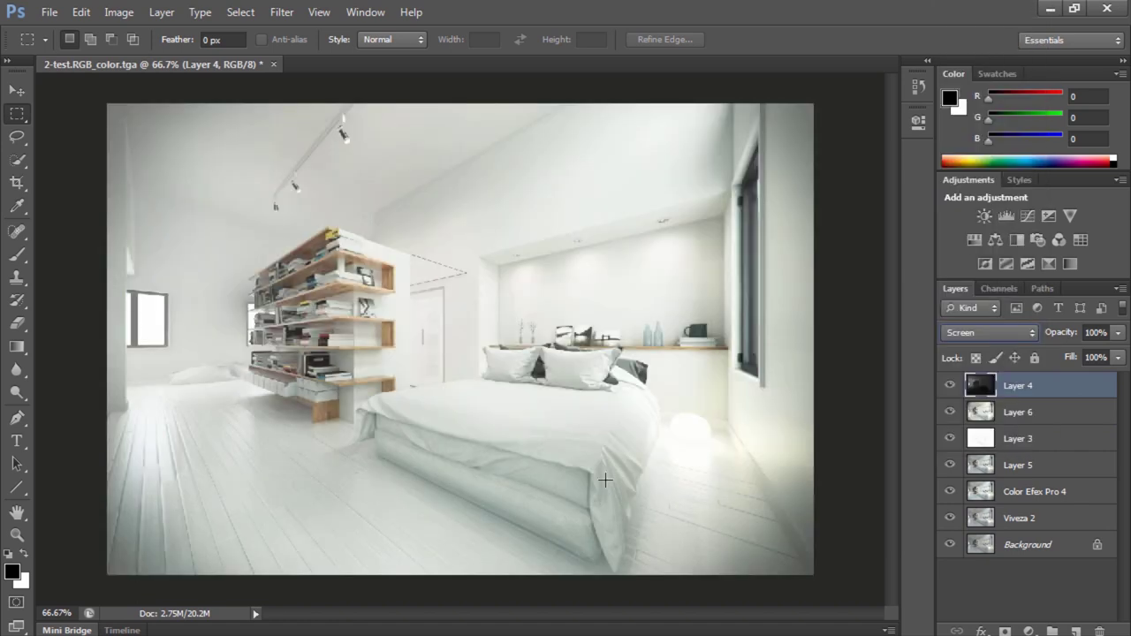
# - Apply Levels lowering the black input and brightening midtones, then set Layer 4 opacity to 64%
pyautogui.click(118, 12)
pyautogui.click(420, 66)
pyautogui.moveTo(820, 418); pyautogui.dragTo(777, 418)
pyautogui.moveTo(875, 418)
pyautogui.mouseDown()
pyautogui.moveTo(855, 418)
pyautogui.moveTo(861, 429)
pyautogui.mouseUp()
pyautogui.click(1040, 250)
pyautogui.click(1117, 332)
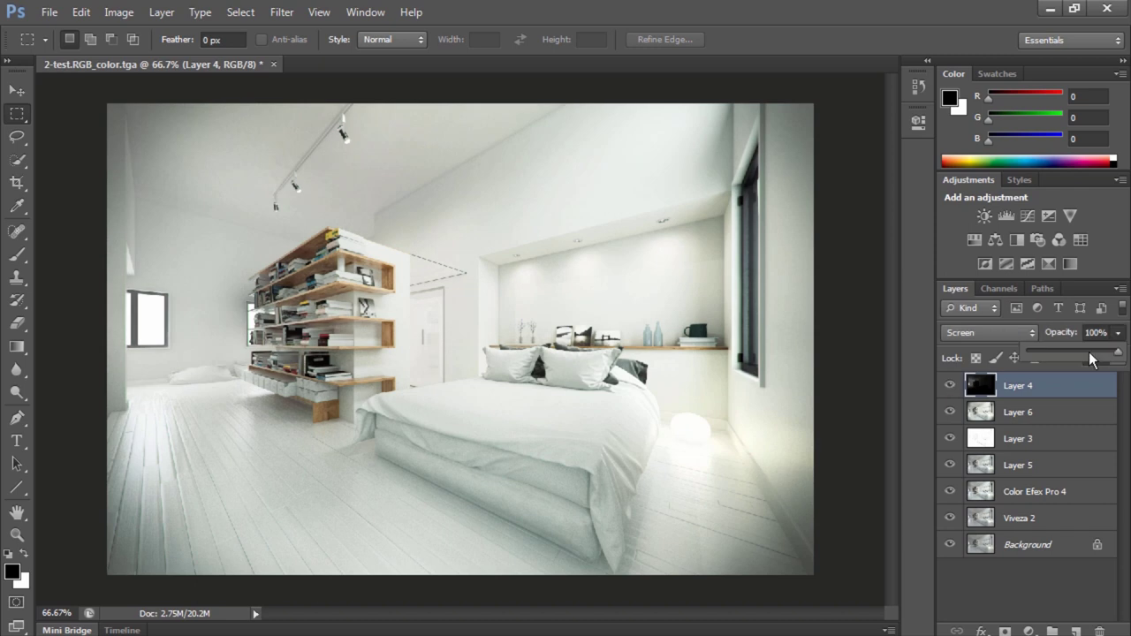
pyautogui.moveTo(1091, 357); pyautogui.dragTo(1084, 354)
# - Shift Layer 4's yellow-blue Color Balance and lower its opacity to 50%
pyautogui.hotkey('ctrl', 'b')
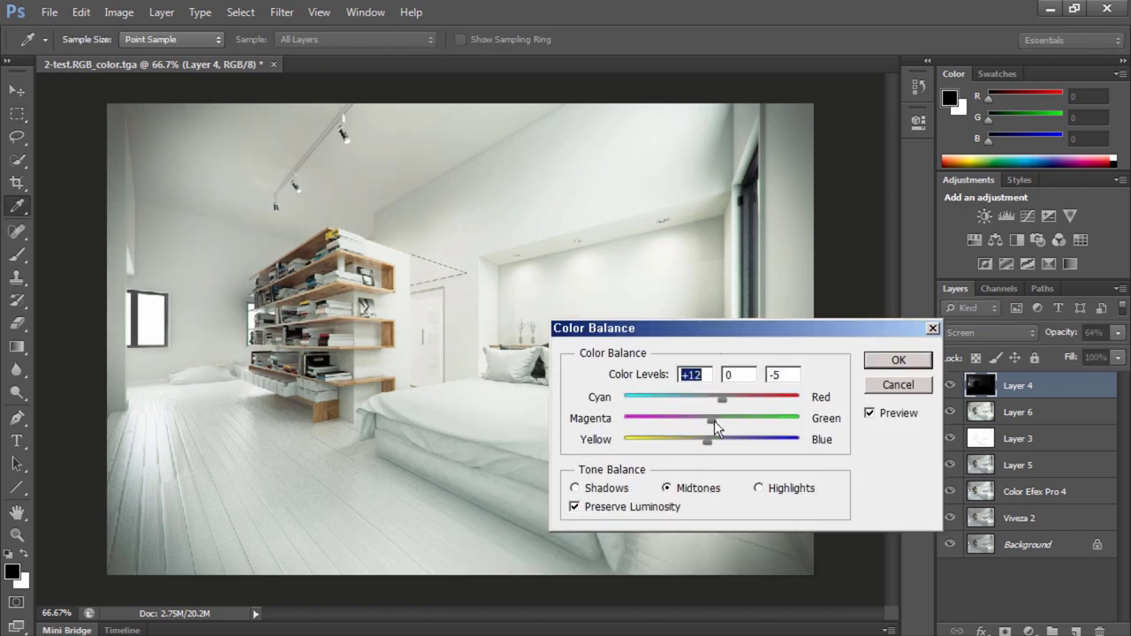
pyautogui.moveTo(663, 445); pyautogui.dragTo(698, 446)
pyautogui.click(897, 359)
pyautogui.click(1118, 332)
pyautogui.moveTo(1089, 352); pyautogui.dragTo(1079, 351)
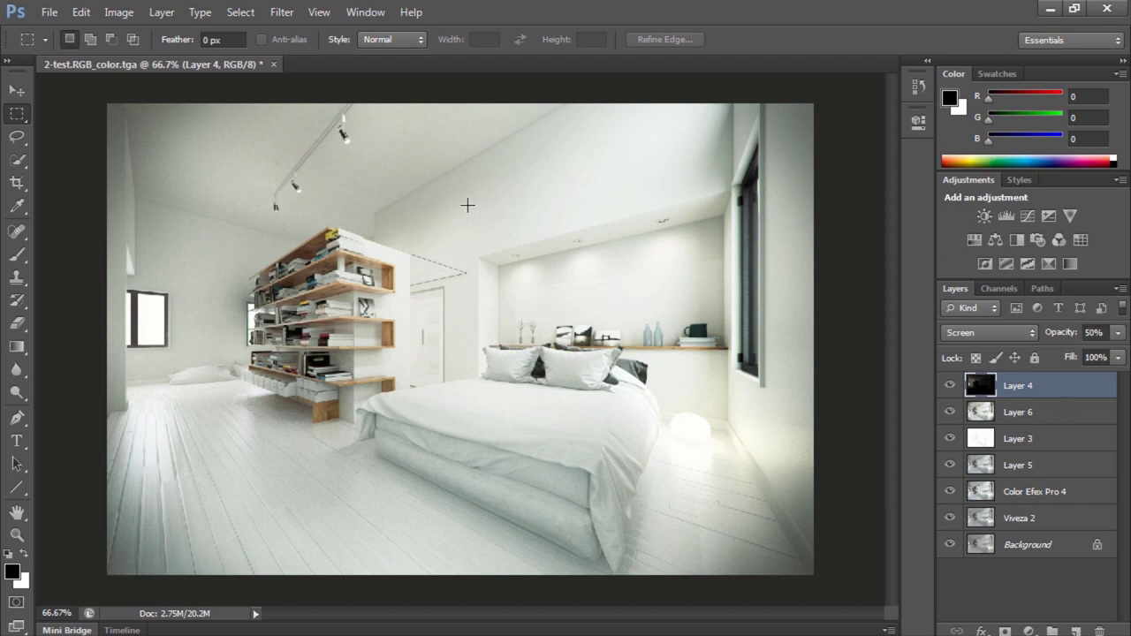
pyautogui.click(1027, 631)
pyautogui.click(1021, 383)
# - Replace the Levels layer with Curves, tweak red, green and blue curves, and load the window selection
pyautogui.hotkey('ctrl', 'z')
pyautogui.click(1027, 630)
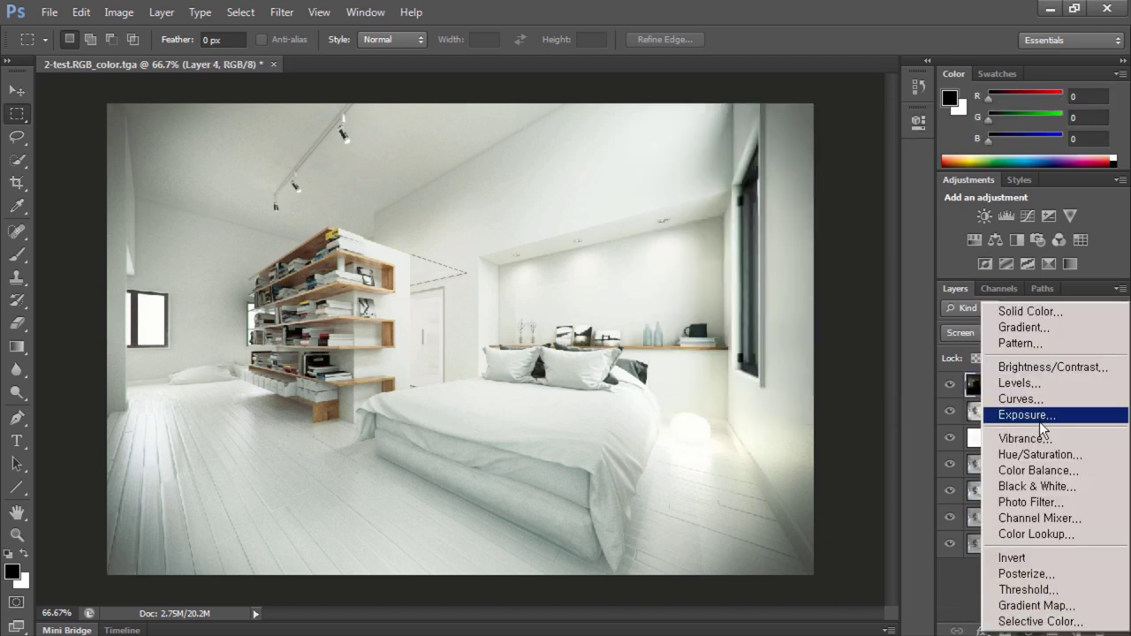
pyautogui.click(1020, 398)
pyautogui.hotkey('alt', '3')
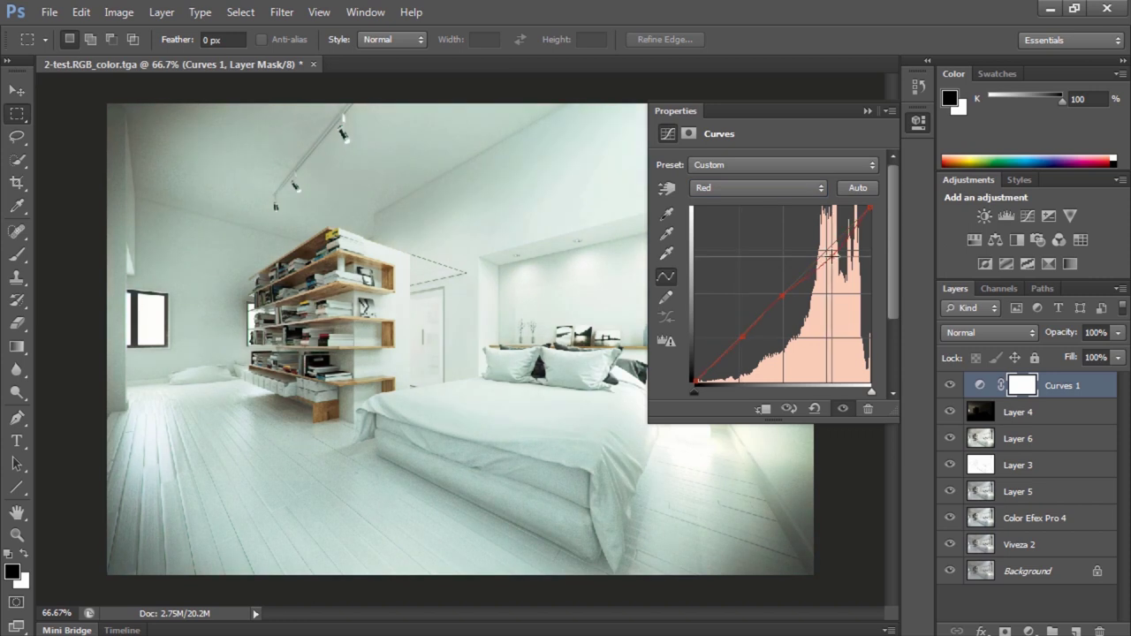
pyautogui.hotkey('alt', '4')
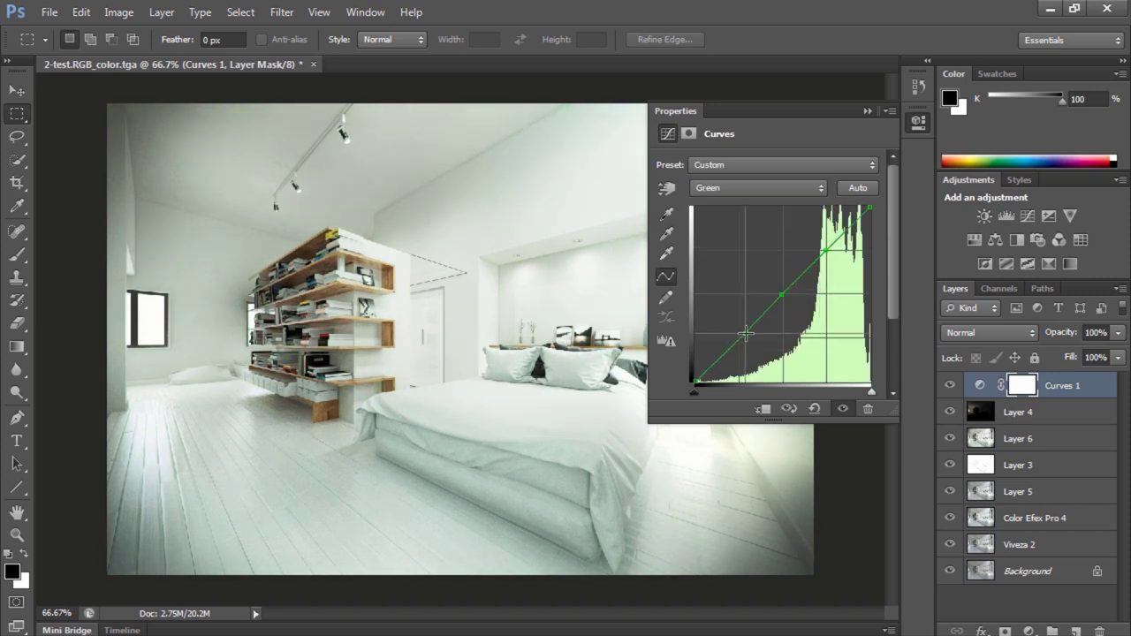
pyautogui.hotkey('alt', '5')
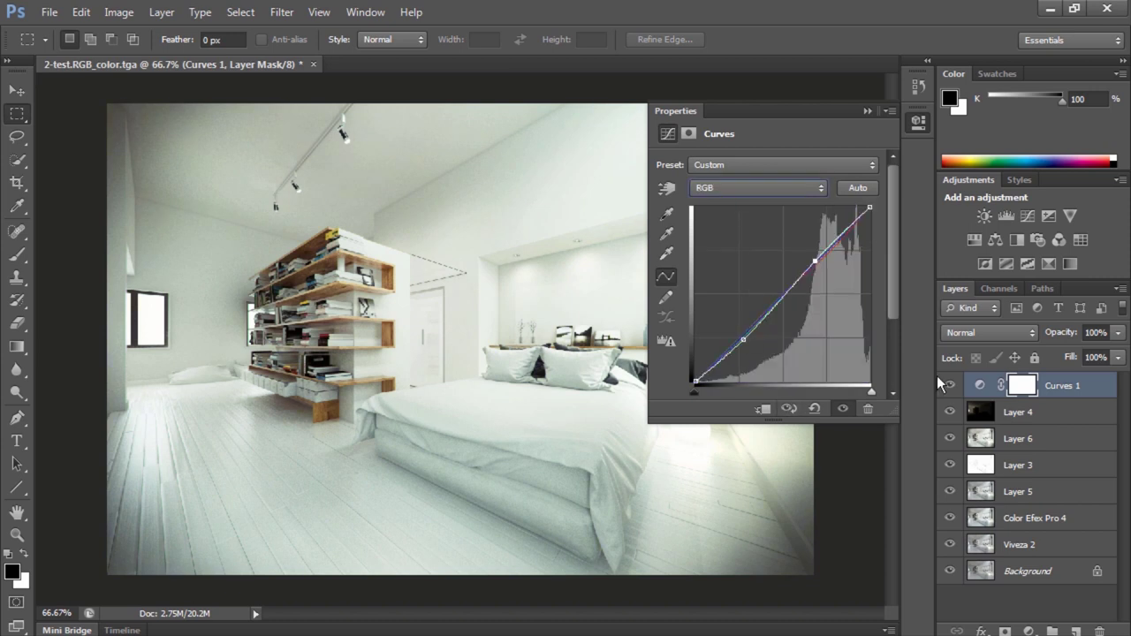
pyautogui.click(867, 110)
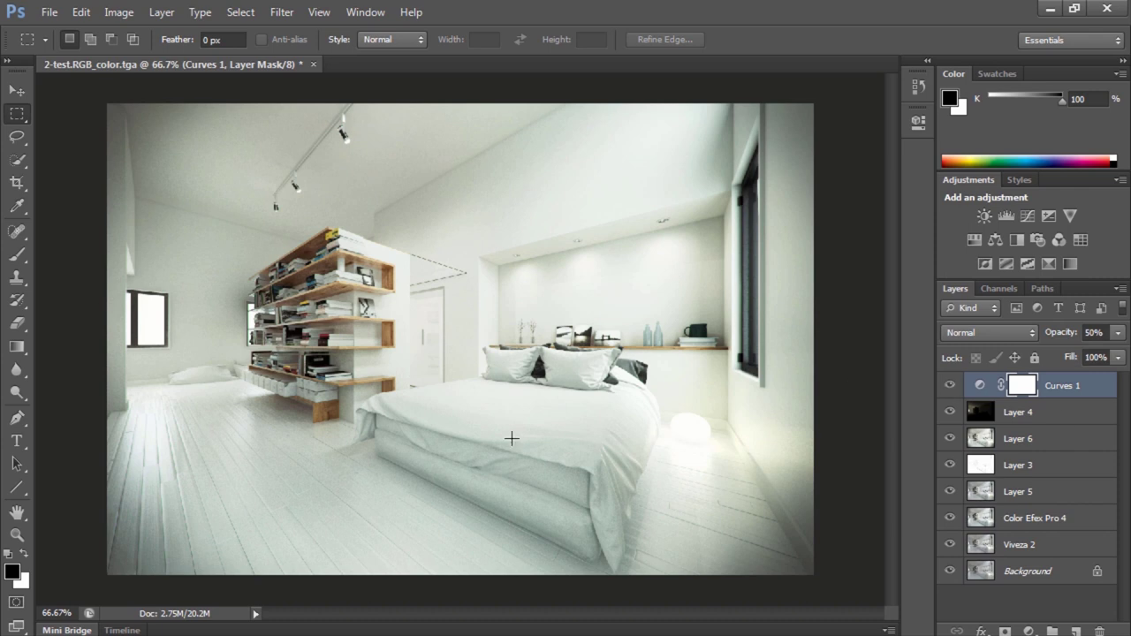
pyautogui.click(999, 288)
pyautogui.click(955, 288)
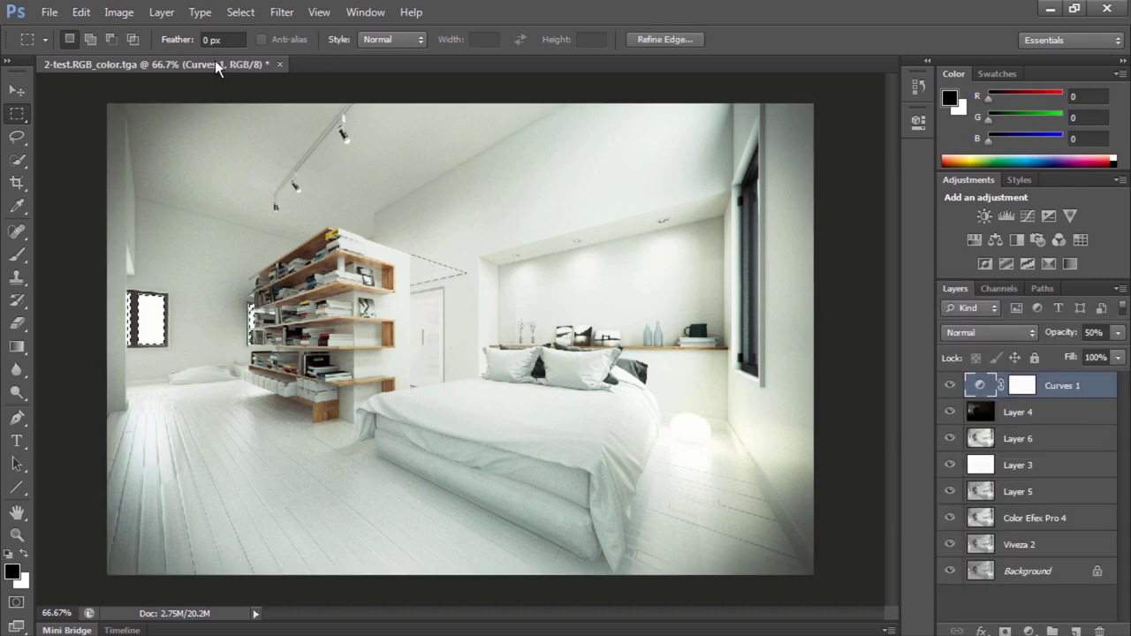
# - Open a landscape photo, paste it into the window selection, and scale it to fit
pyautogui.hotkey('ctrl', 'o')
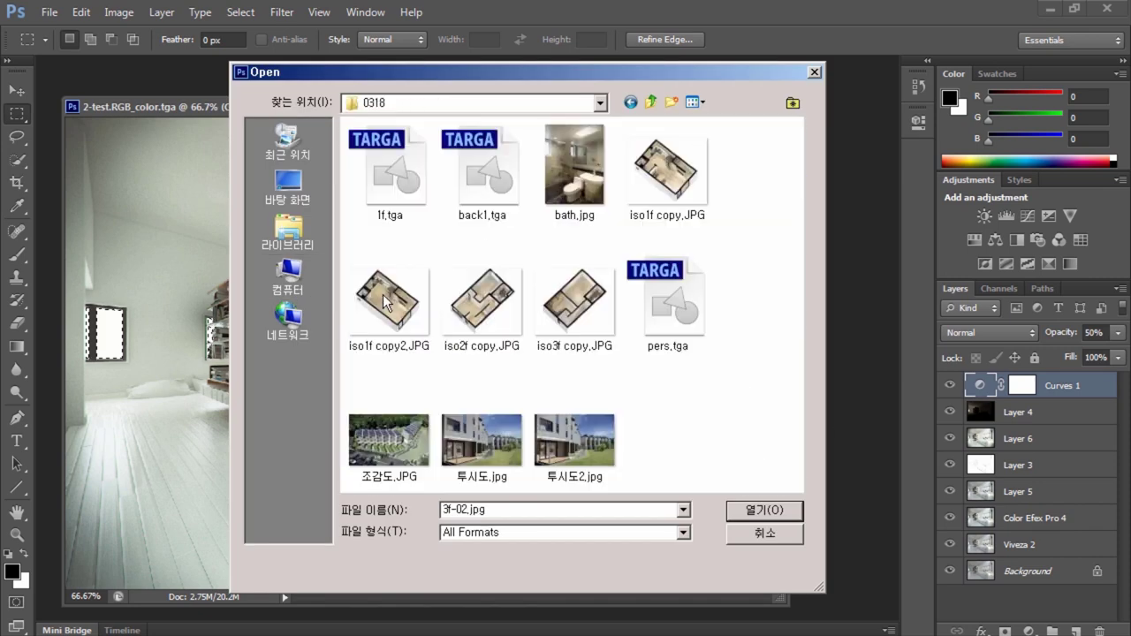
pyautogui.doubleClick(379, 210)
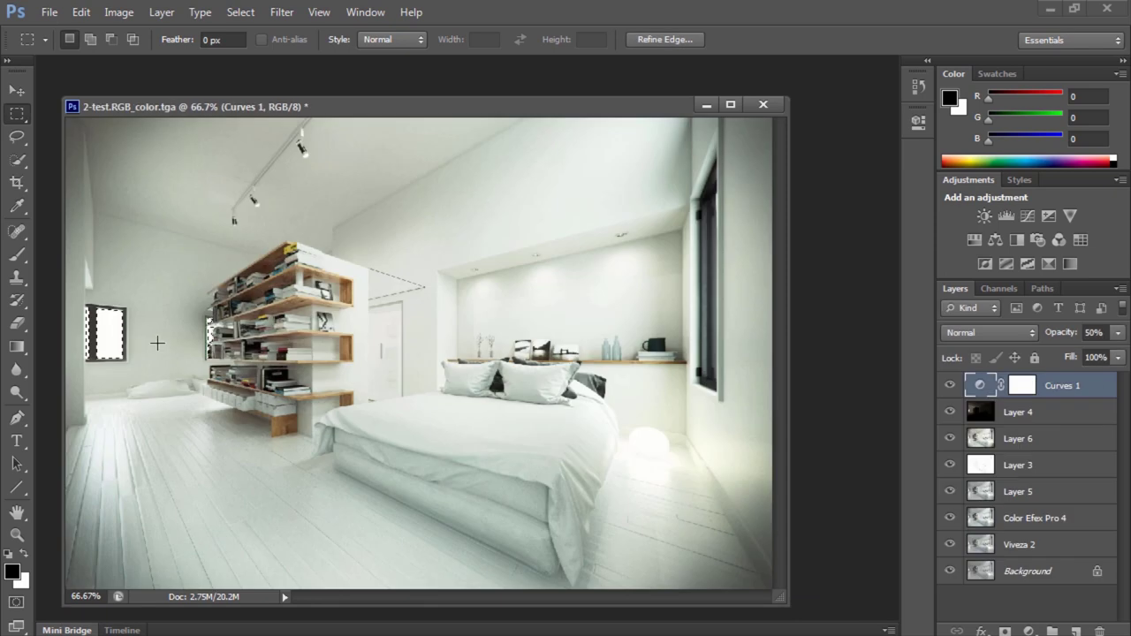
pyautogui.hotkey('ctrl', 'shift', 'alt', 'v')
pyautogui.hotkey('ctrl', 't')
pyautogui.moveTo(604, 313)
pyautogui.mouseDown()
pyautogui.moveTo(386, 378)
pyautogui.moveTo(414, 546)
pyautogui.moveTo(411, 507)
pyautogui.mouseUp()
pyautogui.moveTo(305, 333); pyautogui.dragTo(287, 329)
pyautogui.press('Return')
pyautogui.press('m')
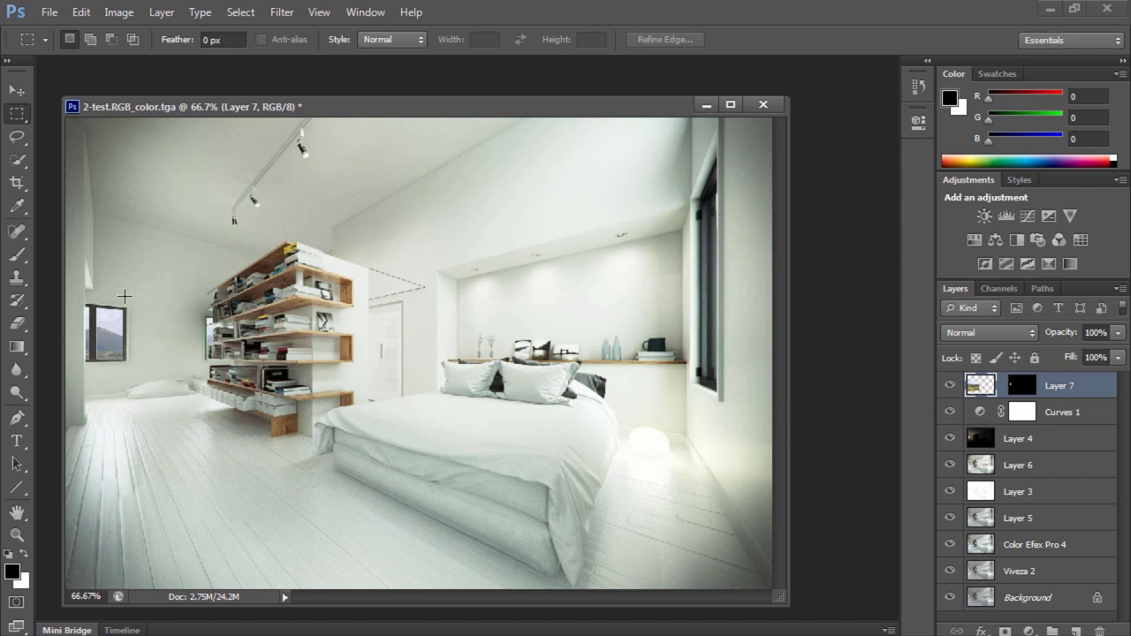
# - Lower the window landscape's saturation to -10 and slightly shift its hue
pyautogui.hotkey('ctrl', 'u')
pyautogui.moveTo(820, 421); pyautogui.dragTo(810, 425)
pyautogui.moveTo(821, 384); pyautogui.dragTo(825, 384)
pyautogui.press('Return')
pyautogui.press('m')
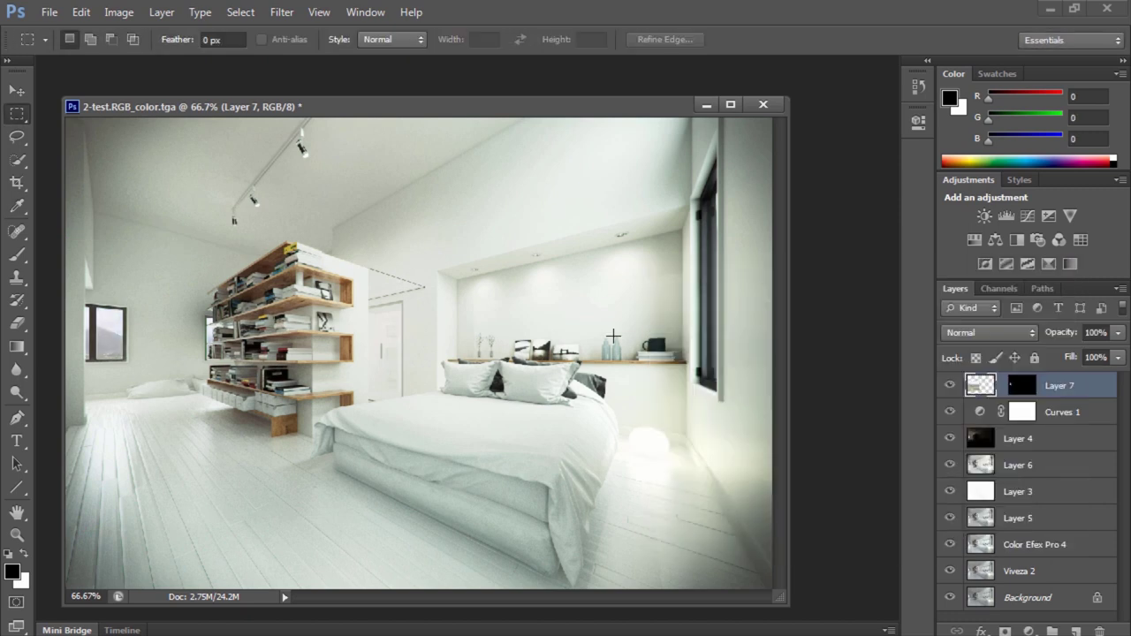